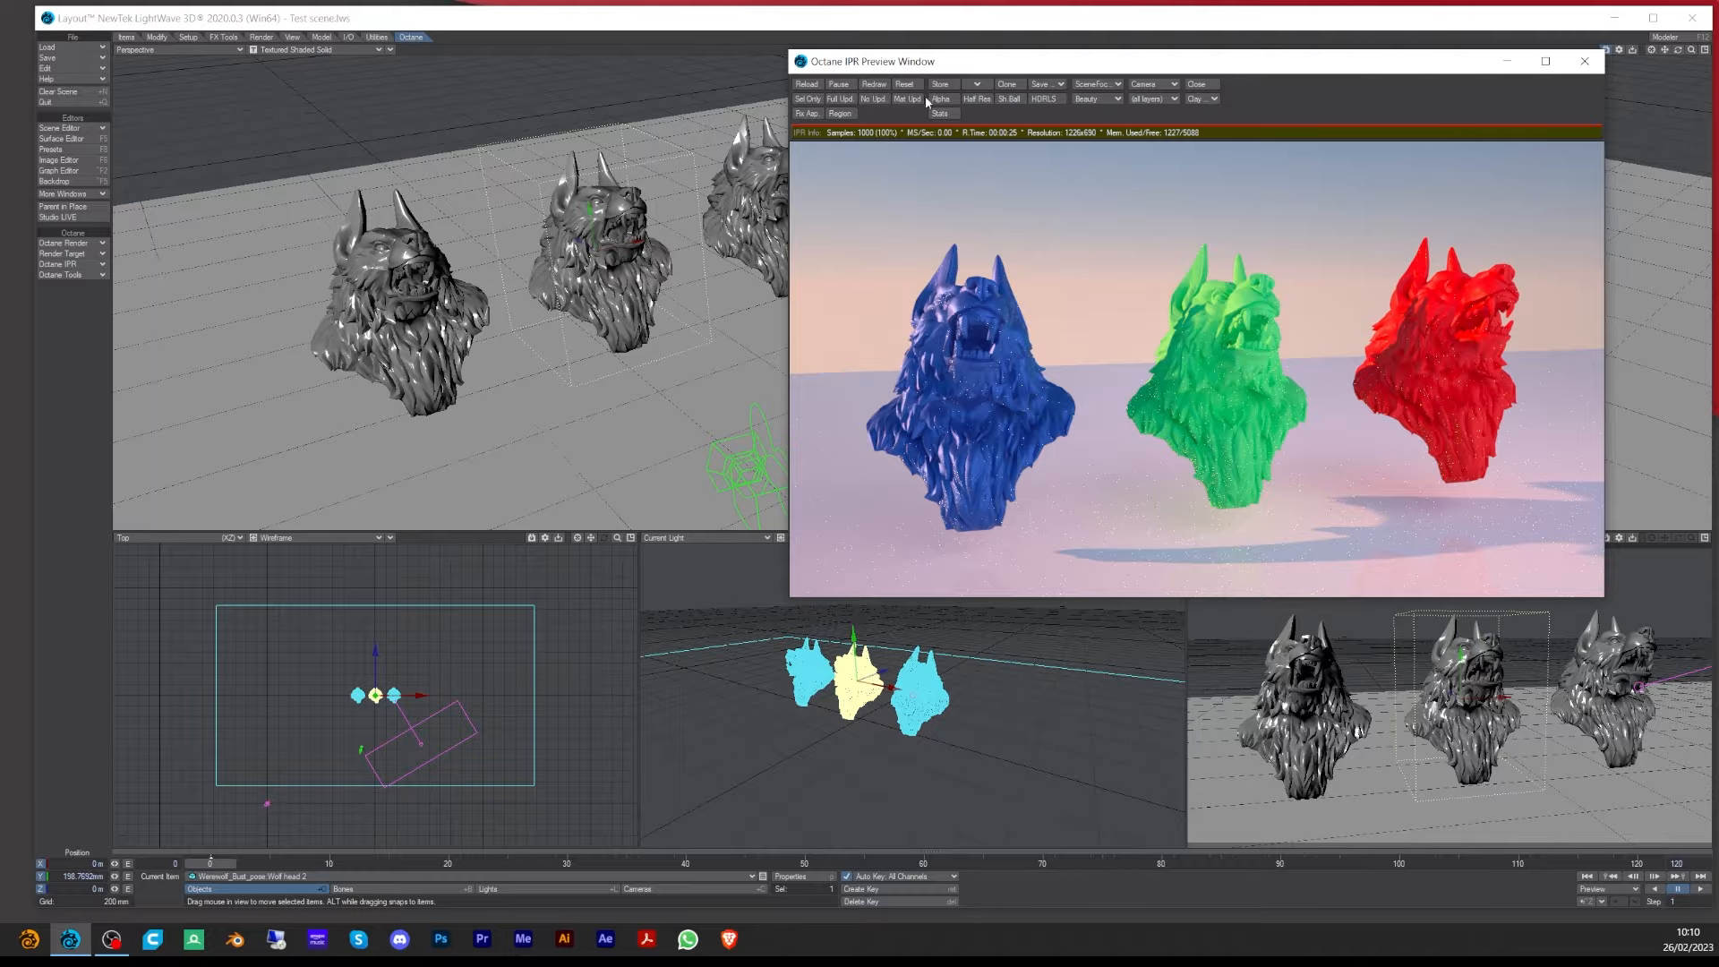
- Inspect the blue and green busts up close in the render preview and reset the preview's view
left_click_drag(1041, 362, 985, 206)
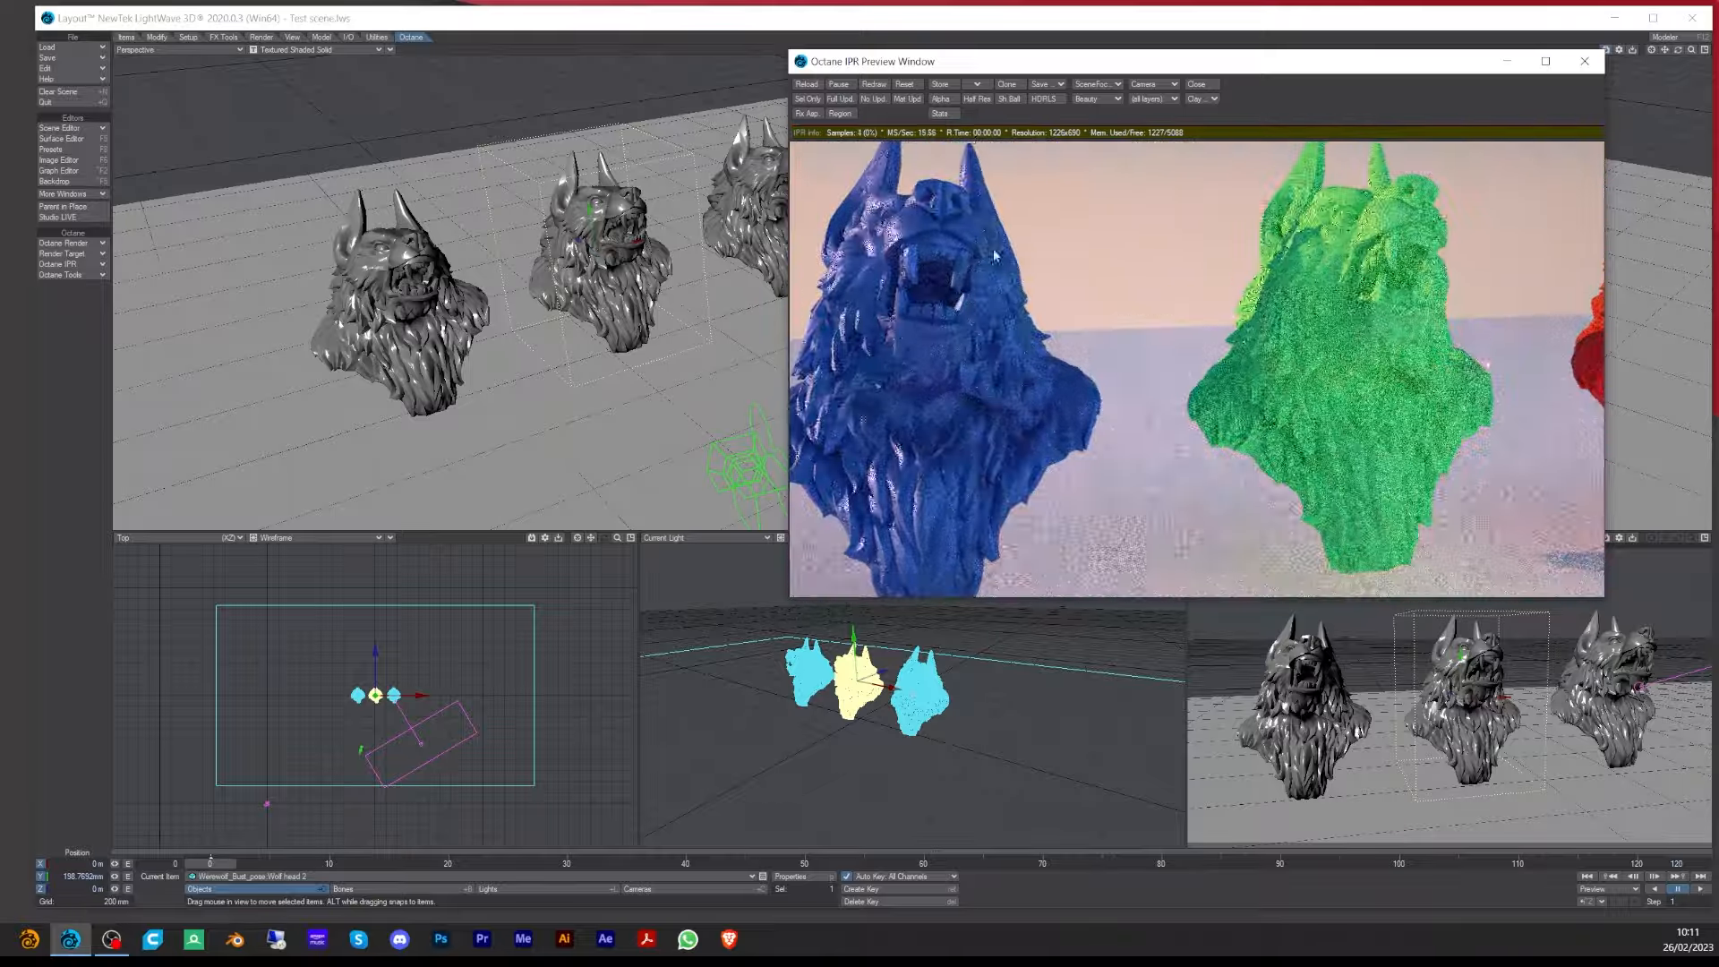
left_click(907, 84)
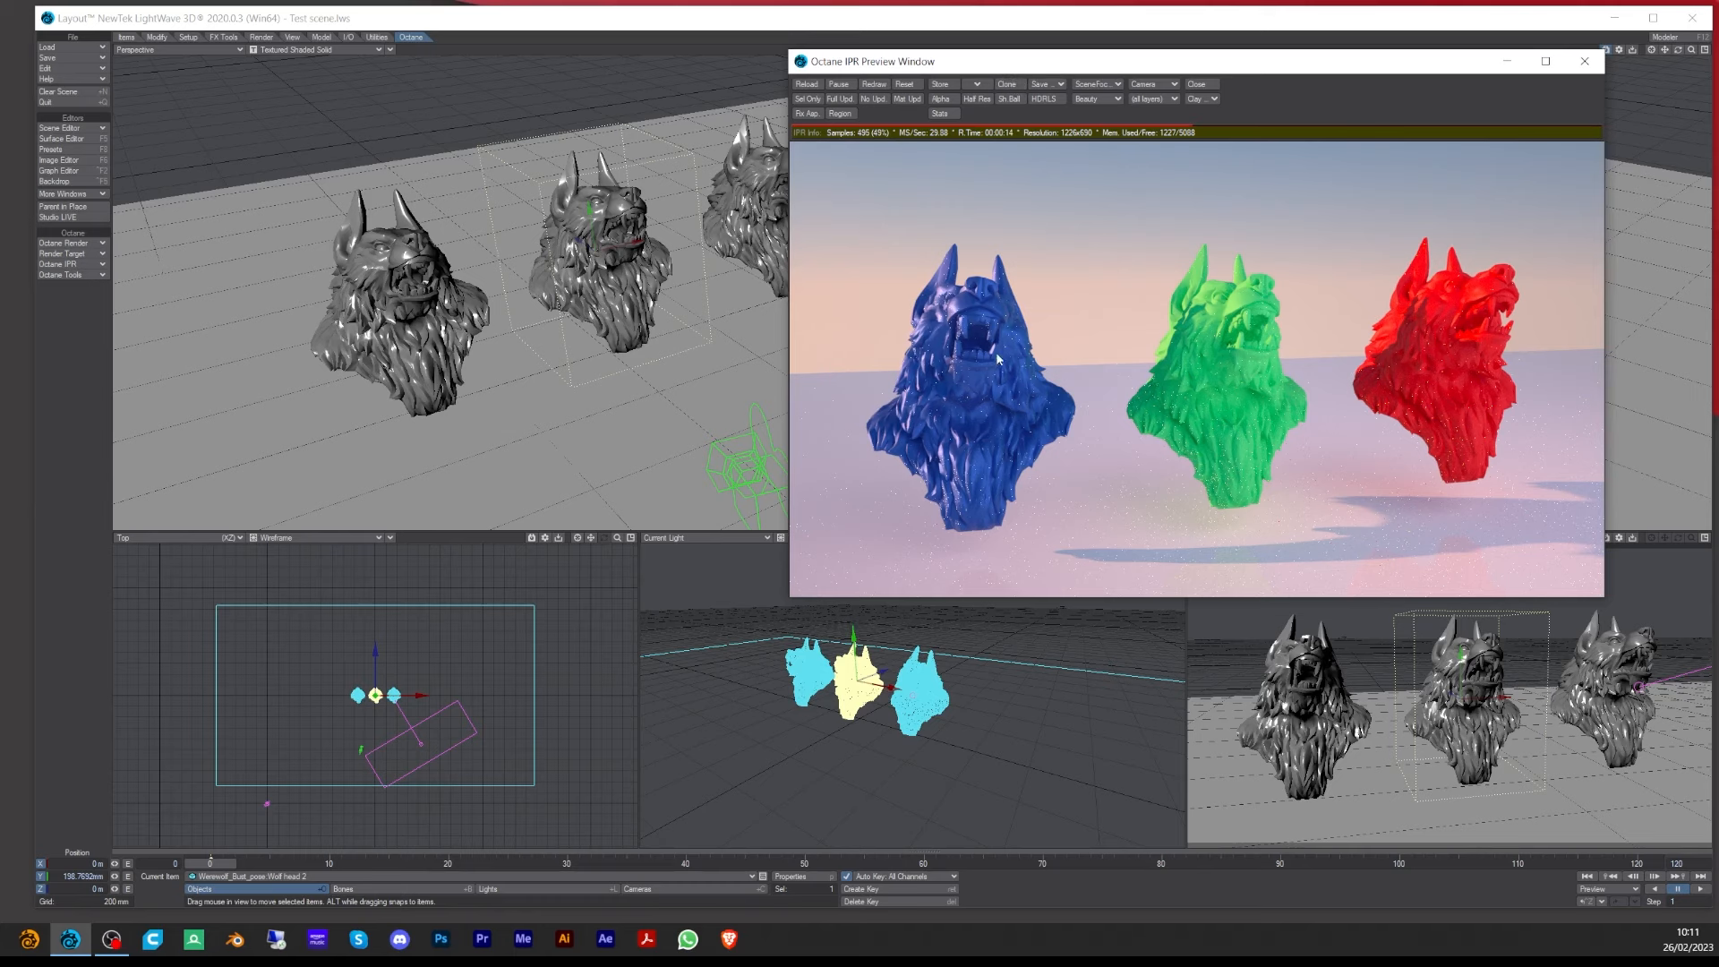
- Clone the render preview into a separate window and move the copy off to the side
left_click(1012, 86)
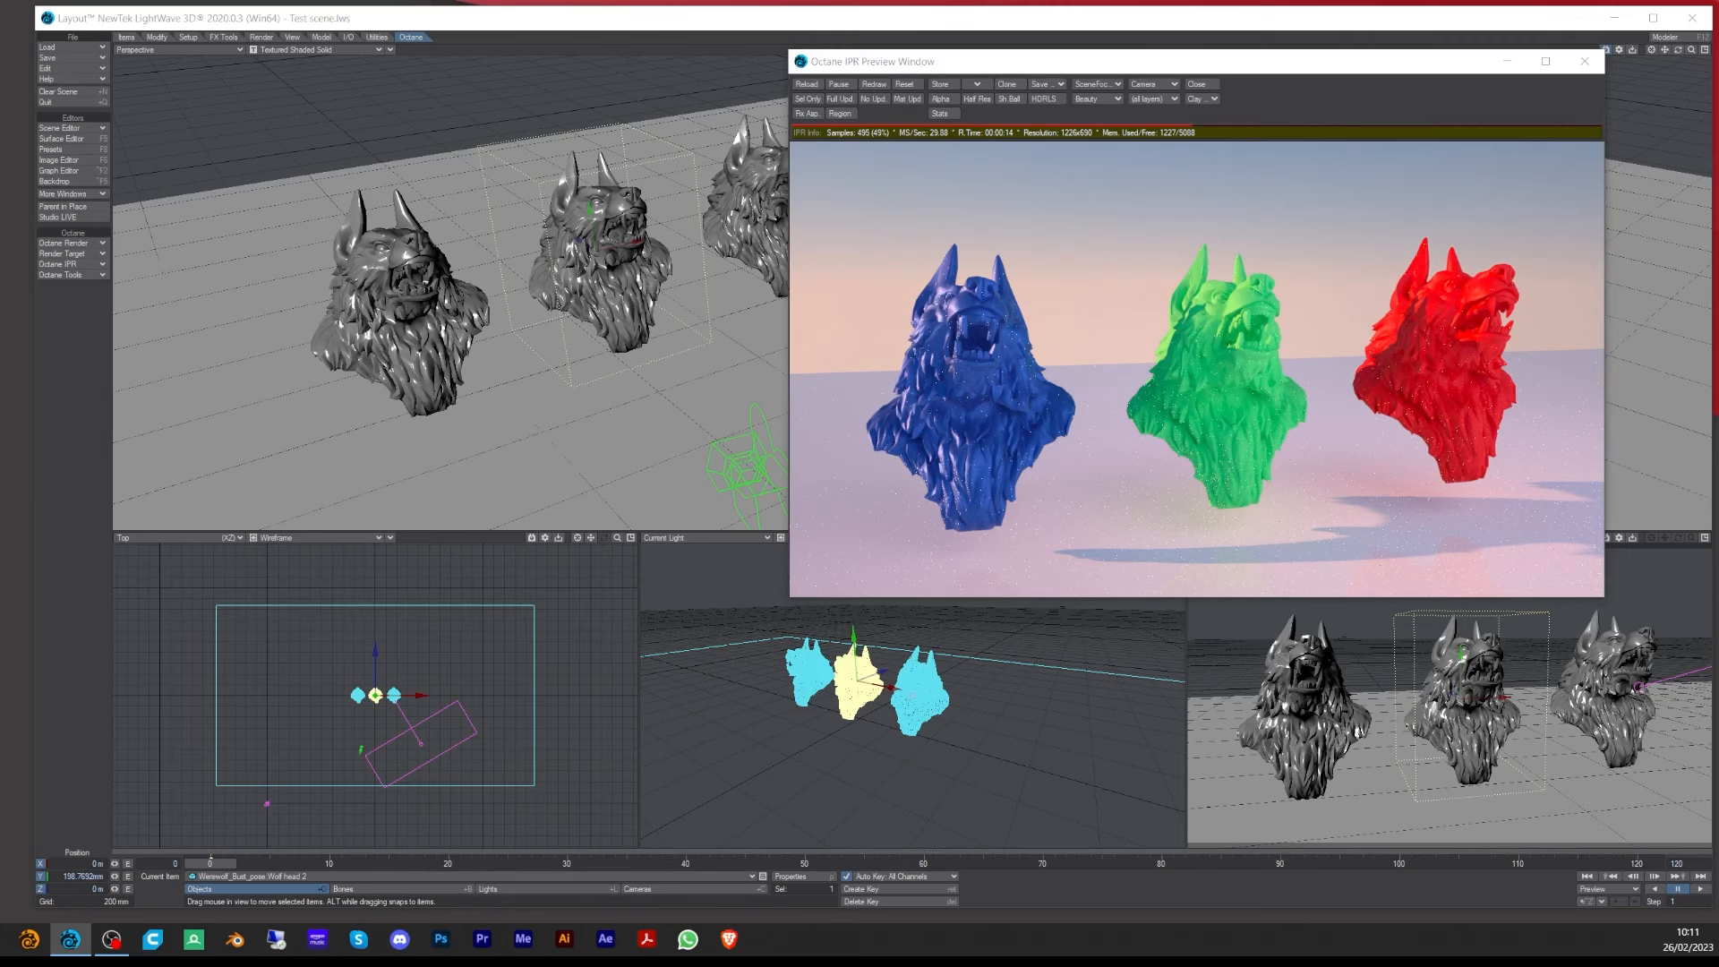
mouse_move(1151, 227)
left_mouse_down()
mouse_move(836, 243)
mouse_move(1717, 231)
left_mouse_up()
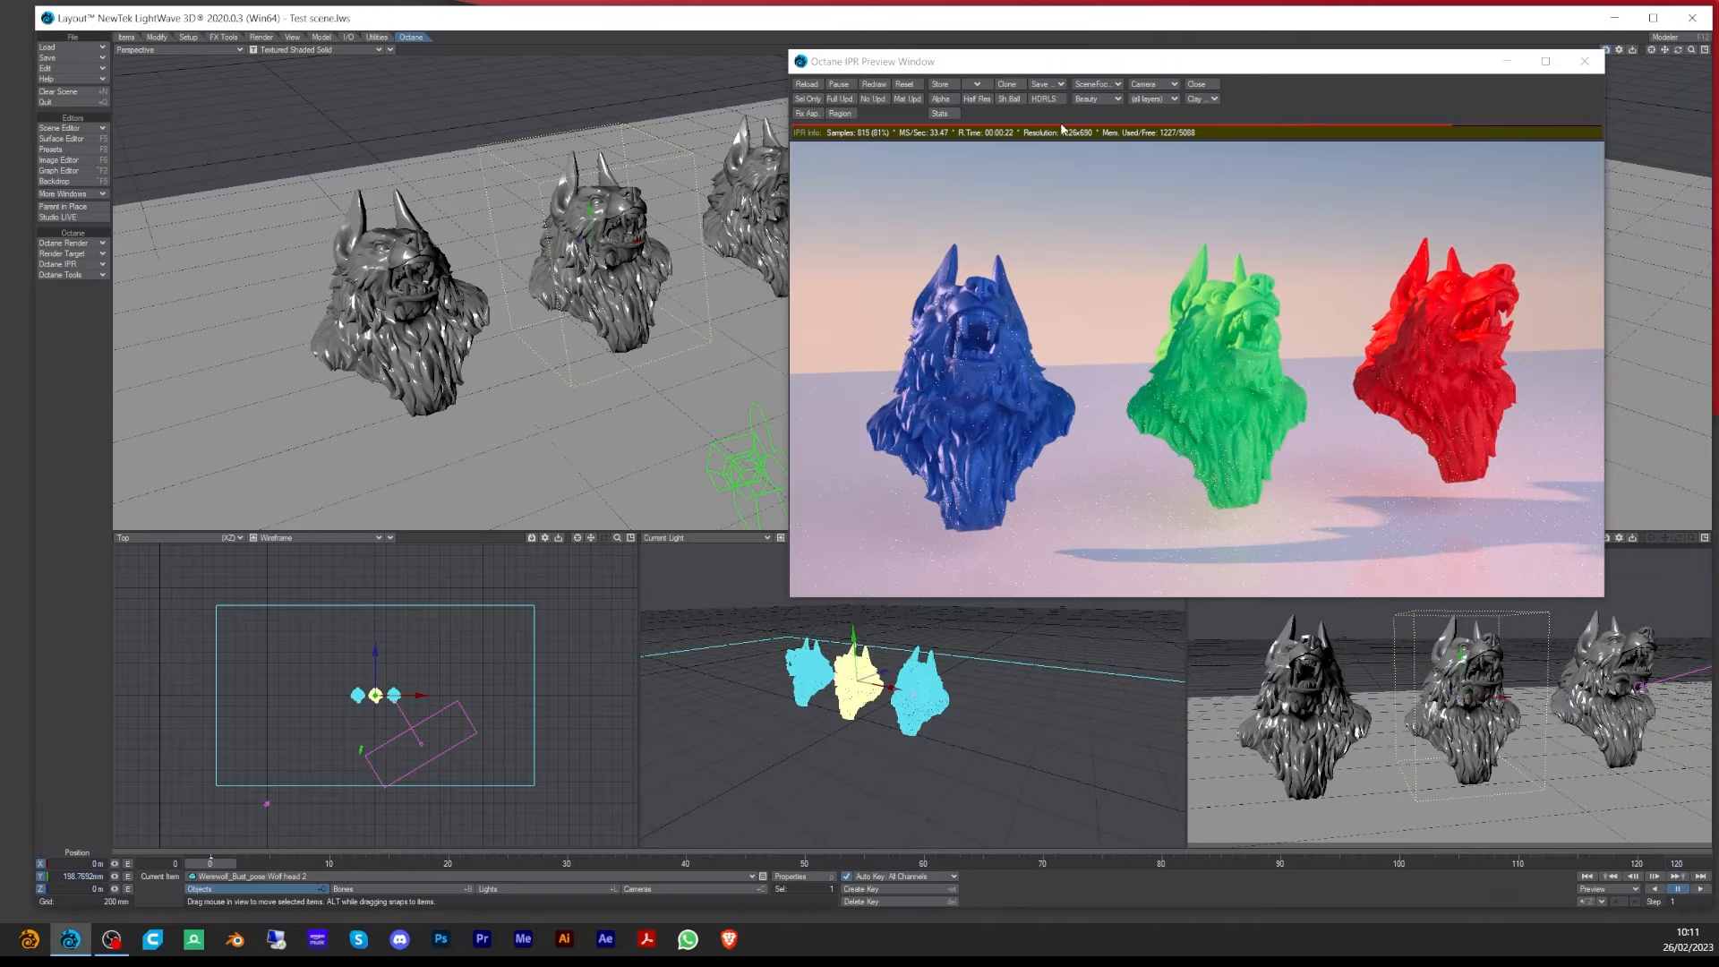
- Review the render preview's image save formats and its focus options without choosing any
left_click(1051, 85)
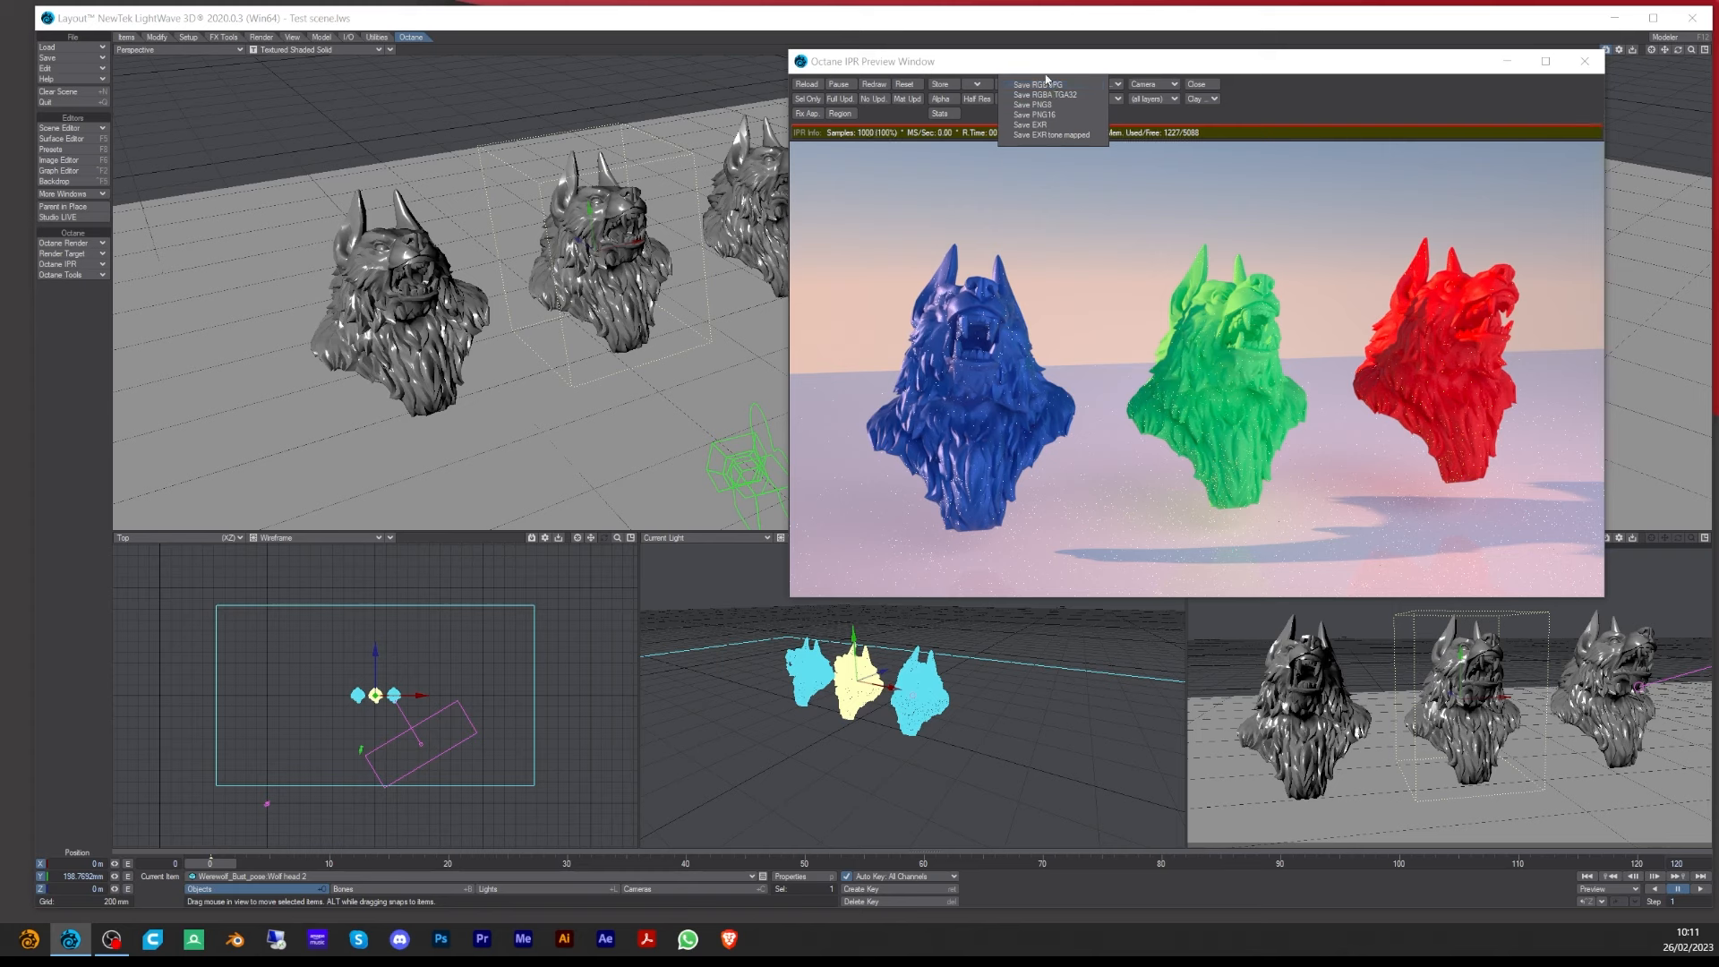
left_click(1072, 60)
left_click(1096, 85)
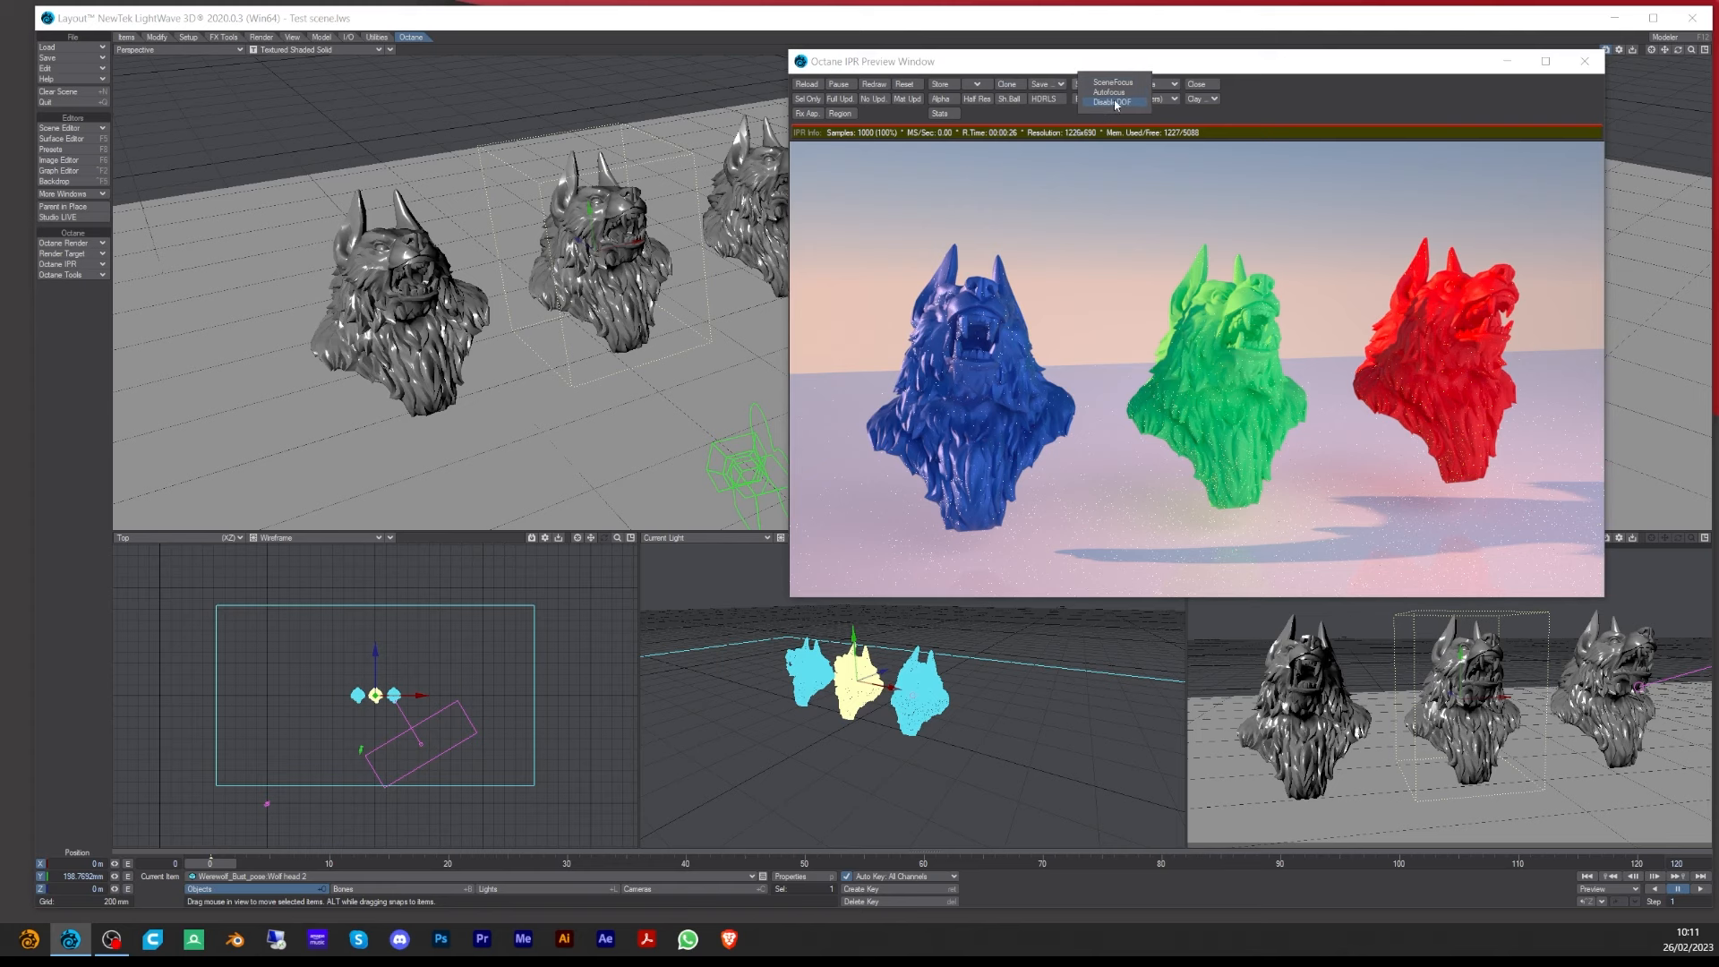
left_click(1121, 54)
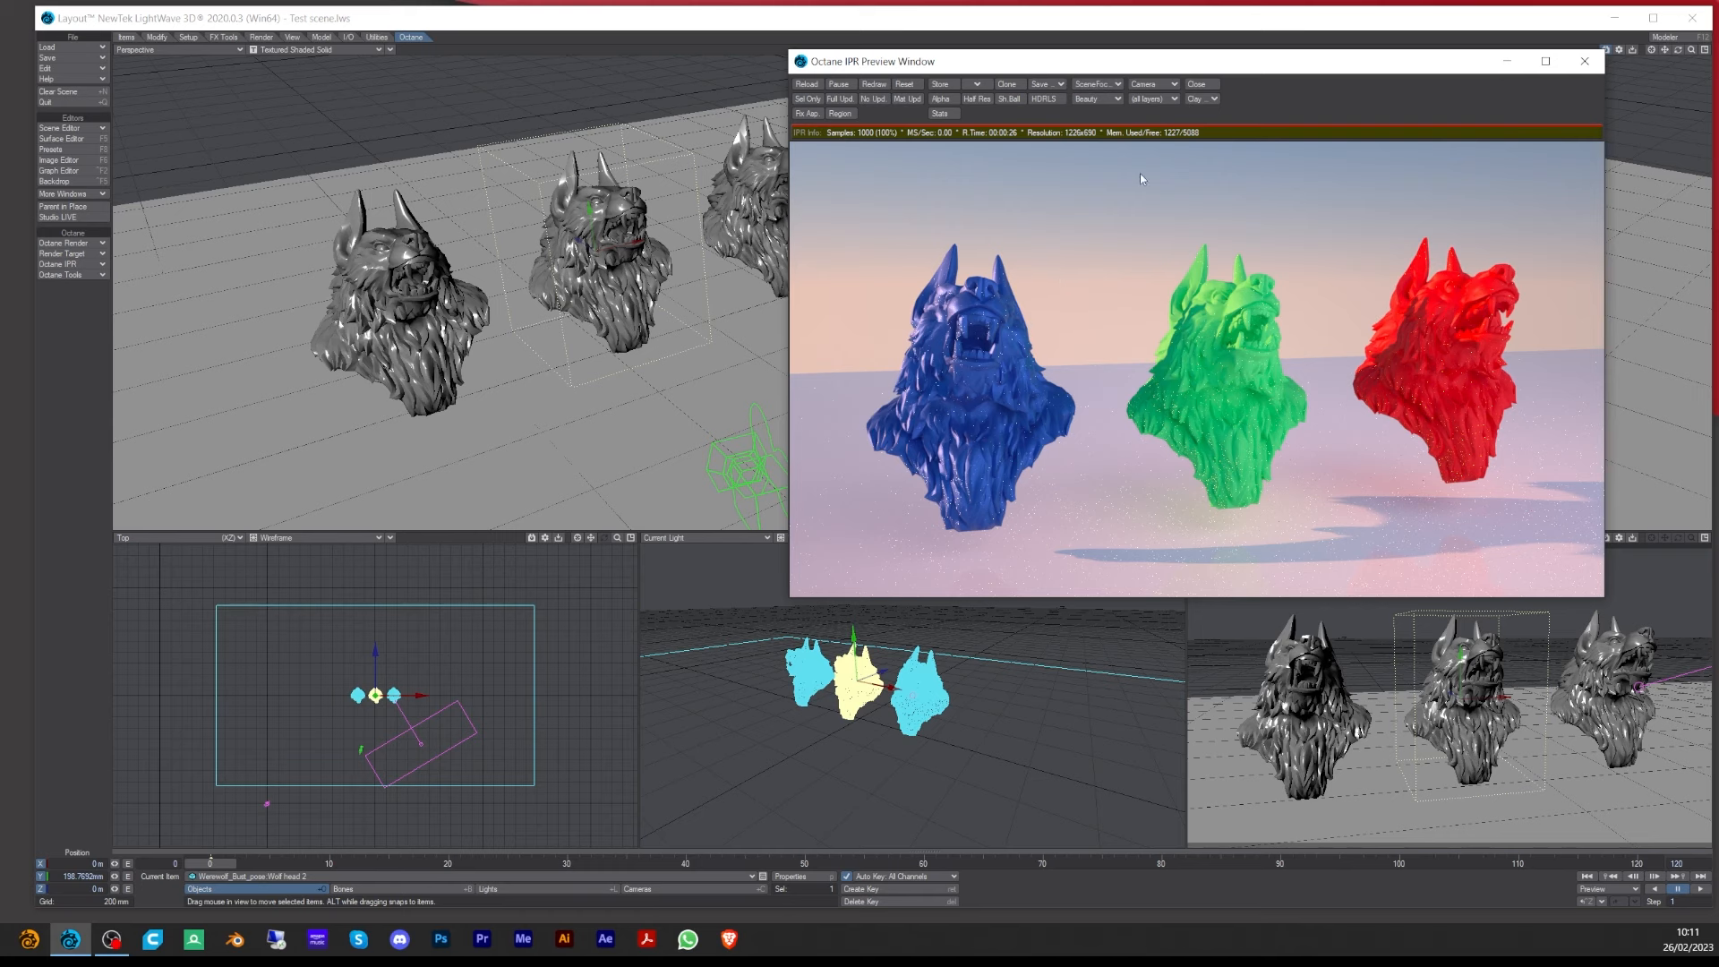
- Switch the render preview to the Perspective view and back to the Camera view
left_click(1157, 85)
left_click(1159, 87)
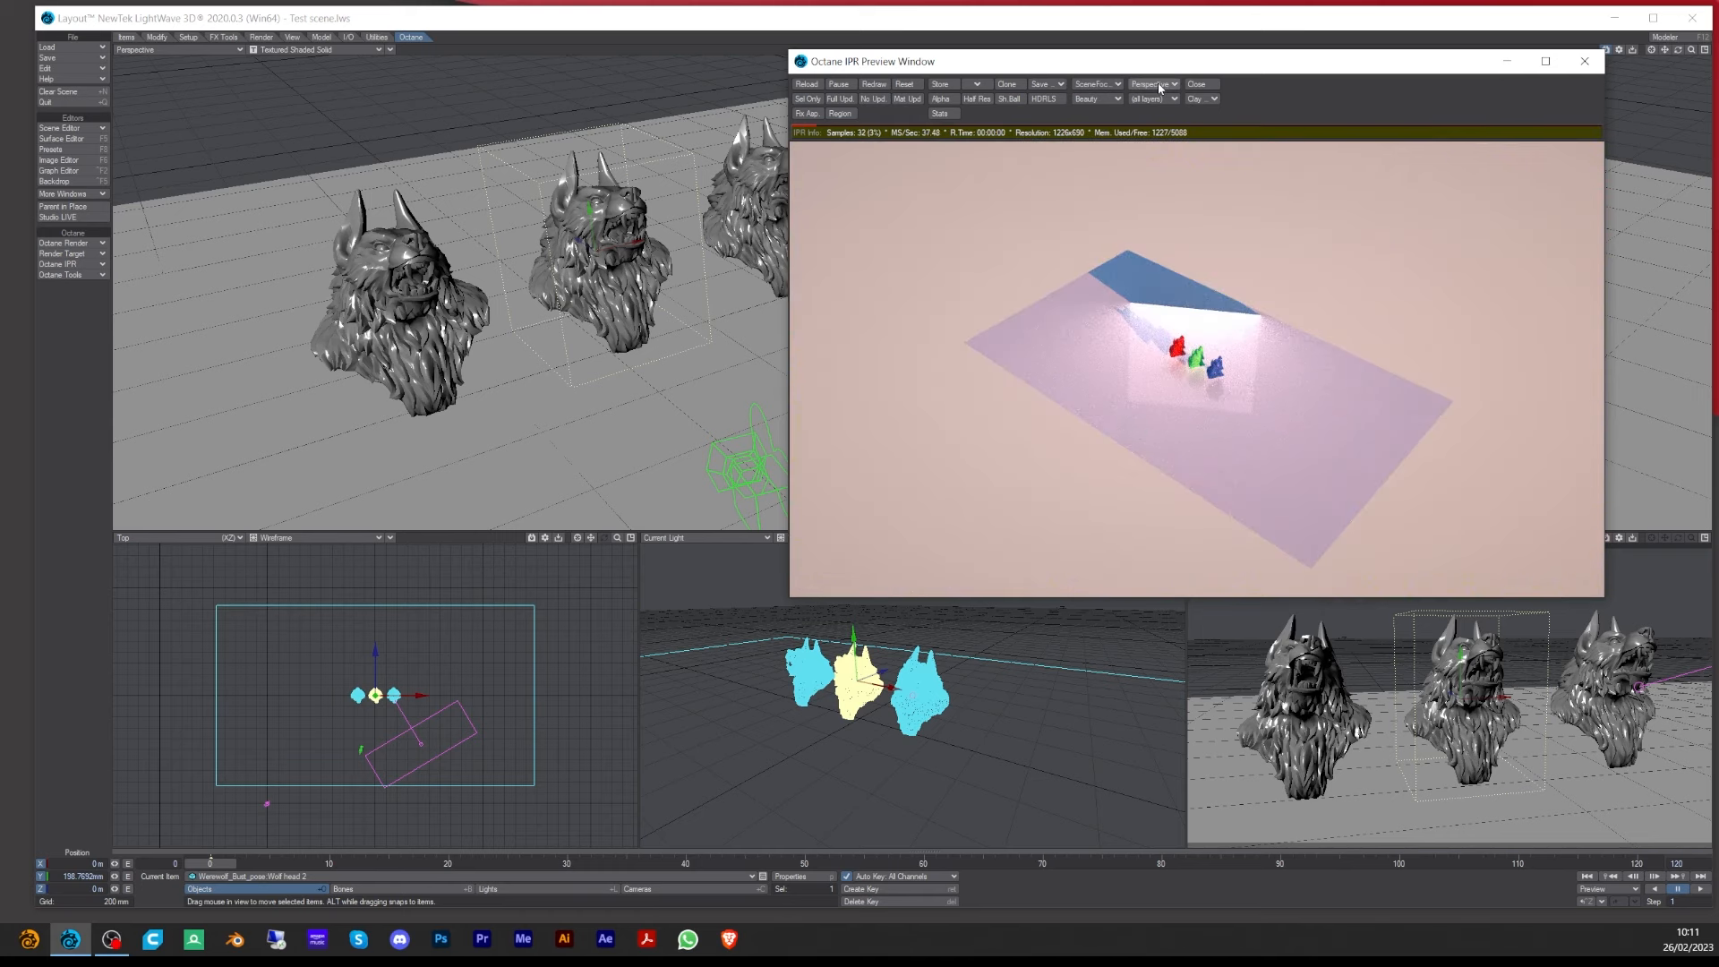
left_click(1158, 83)
left_click(1158, 93)
left_click(1158, 83)
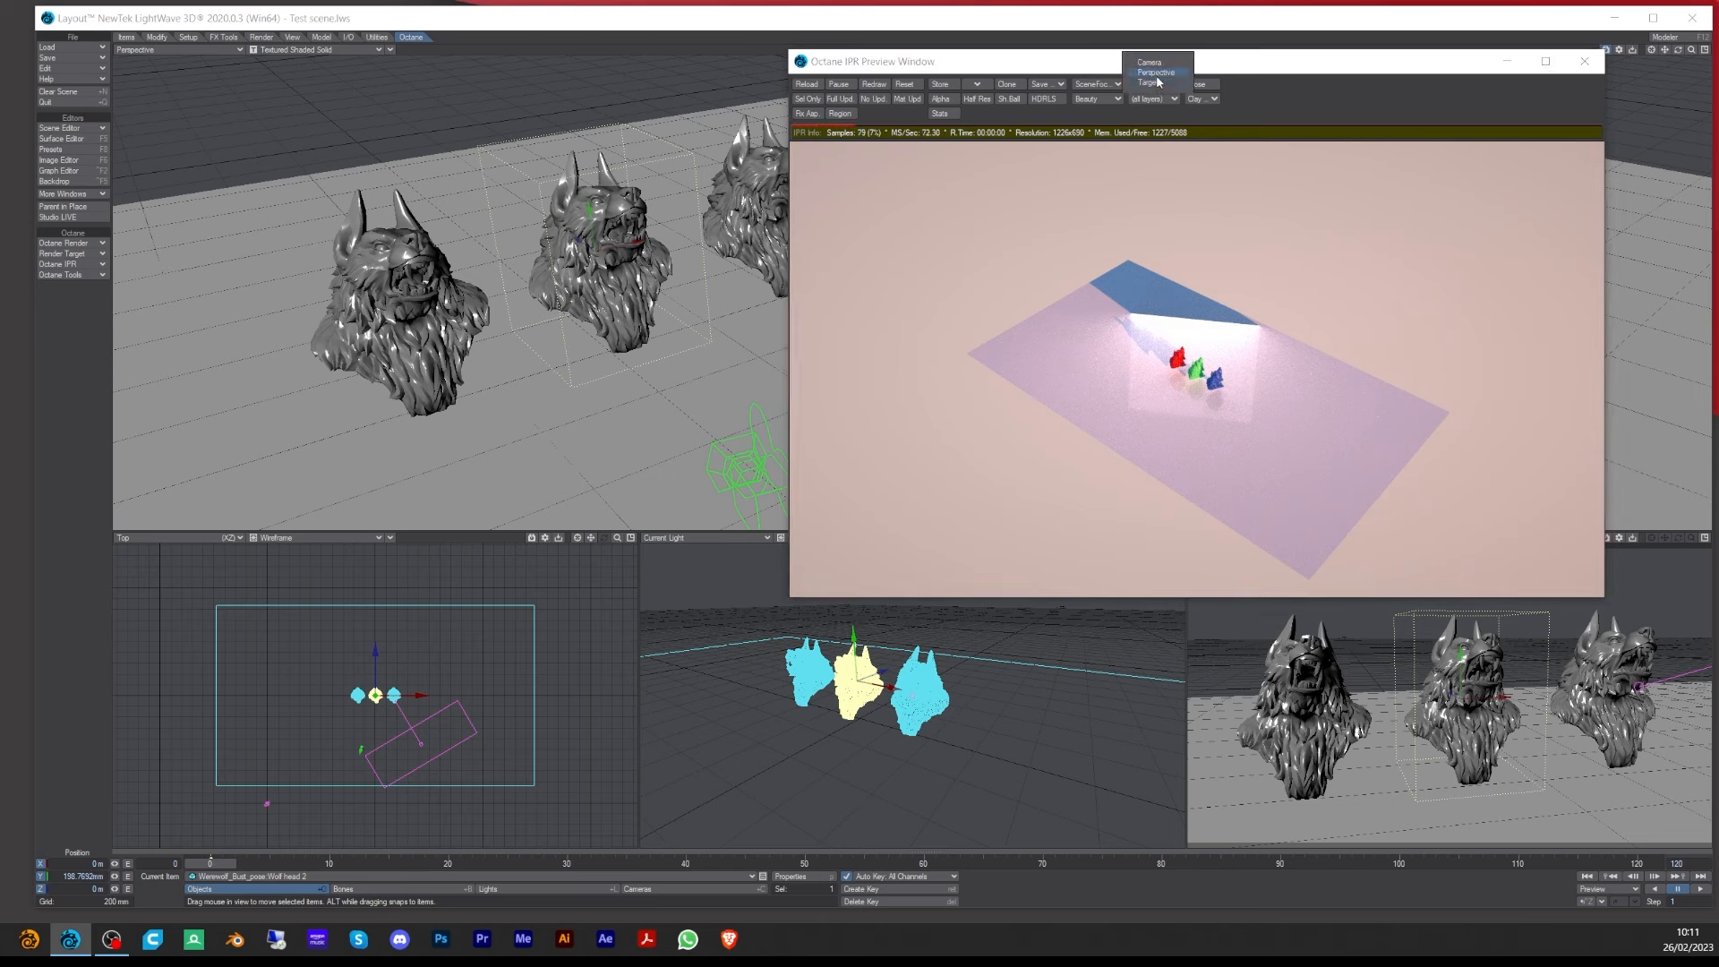
left_click(1150, 62)
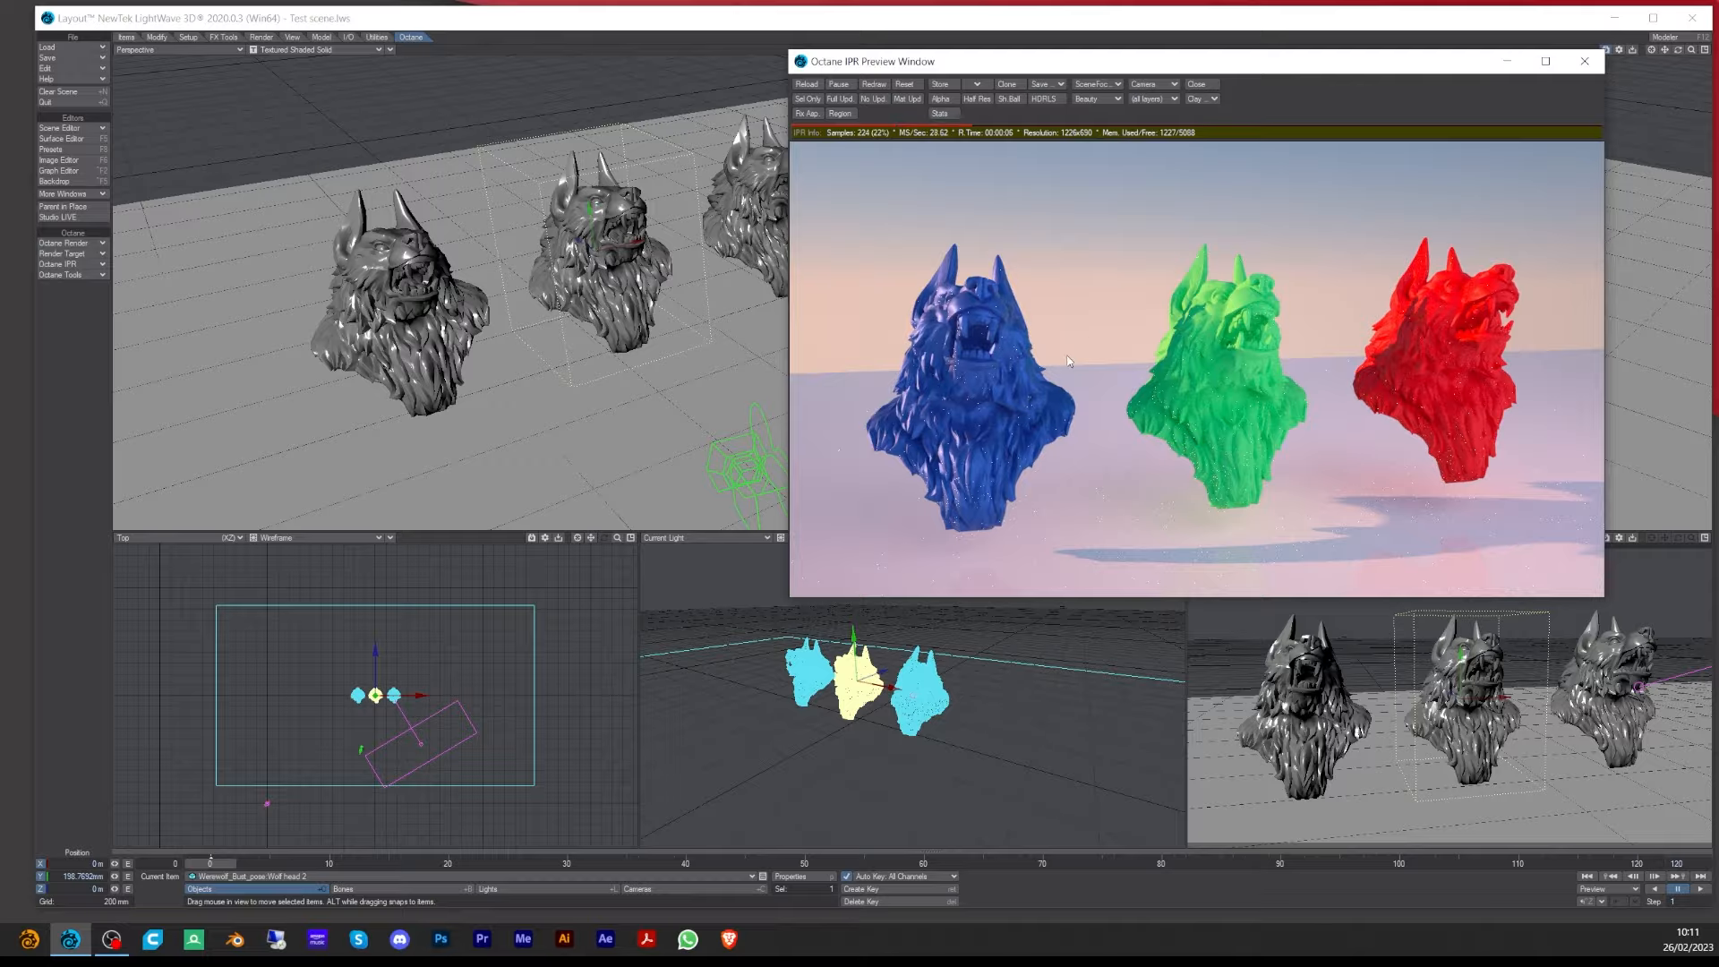
- Examine the wolf busts in the Camera preview at different distances, particularly the green one, and reset the view
mouse_move(1066, 356)
left_mouse_down()
mouse_move(1235, 347)
mouse_move(1004, 349)
mouse_move(1146, 361)
mouse_move(1049, 361)
left_mouse_up()
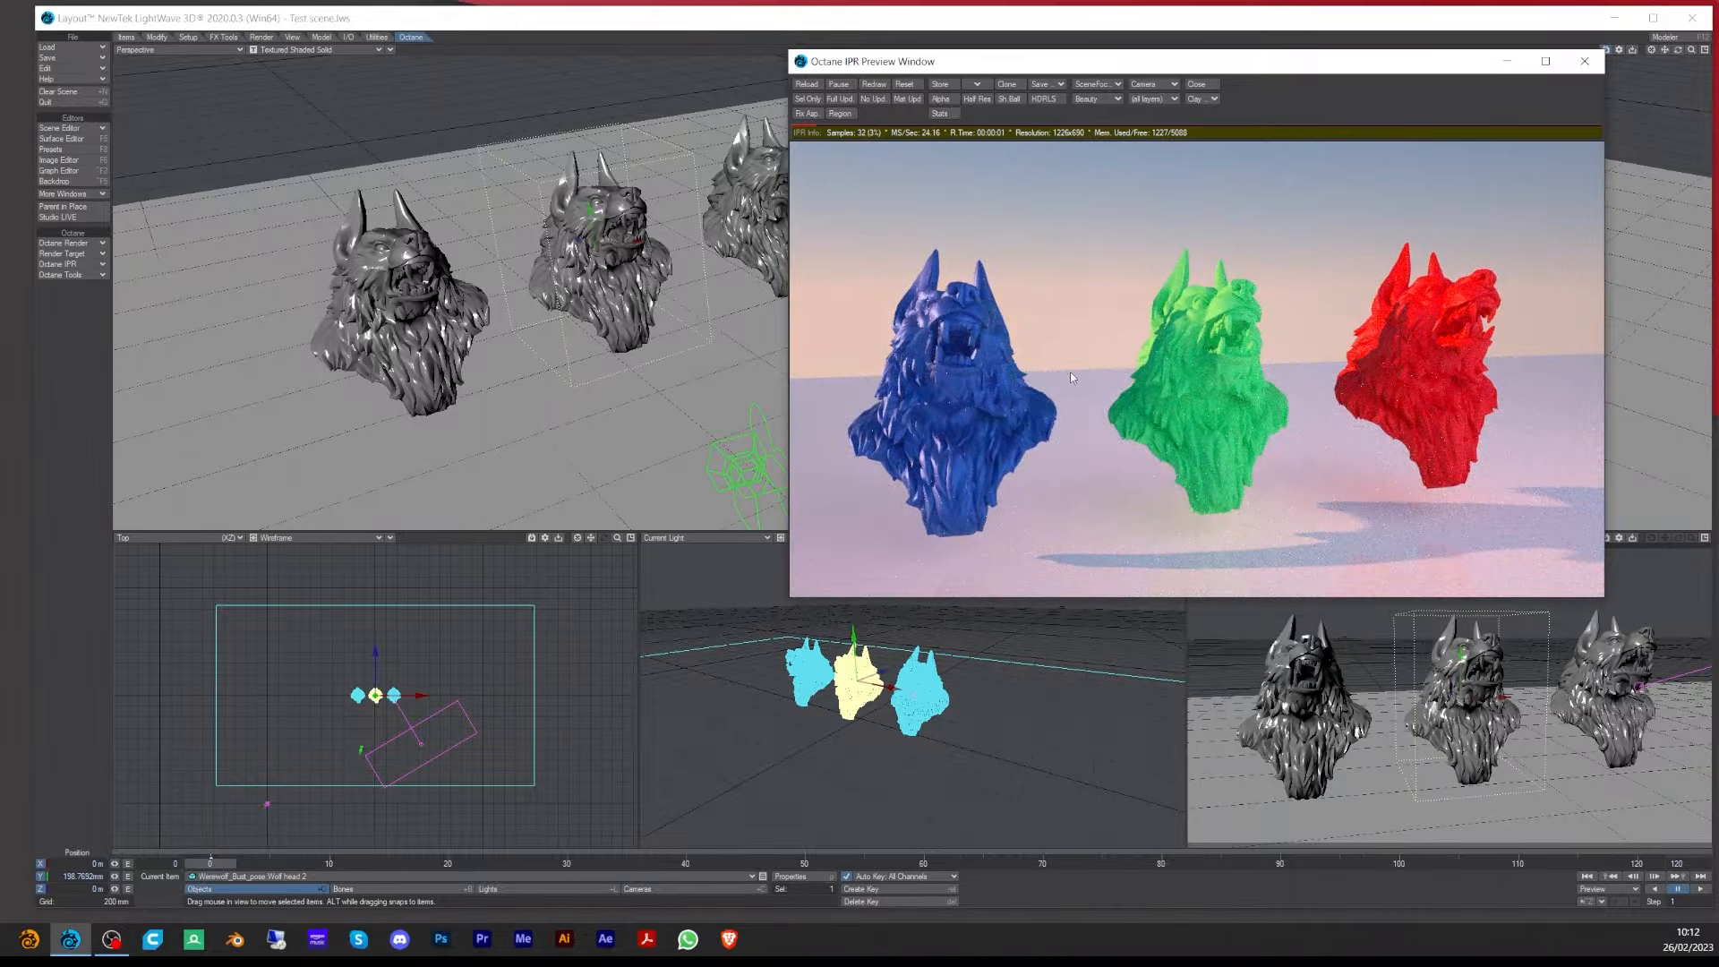
scroll(1130, 385, "up", 5)
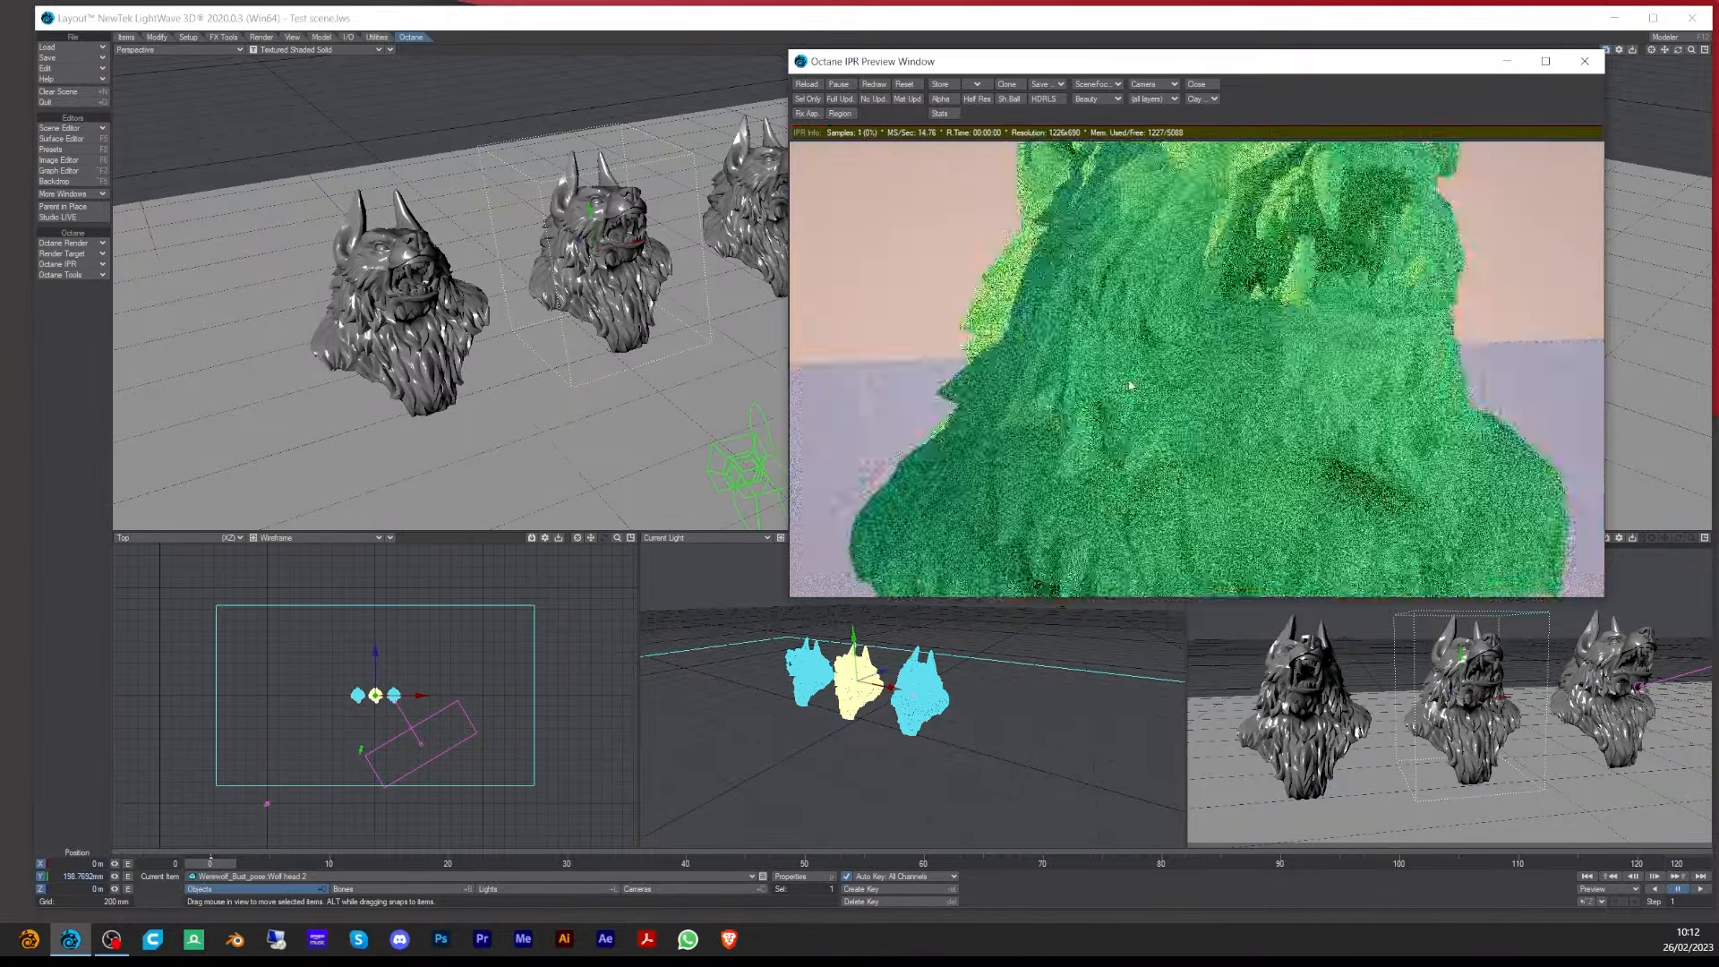
scroll(1130, 385, "down", 4)
scroll(1136, 380, "up", 2)
scroll(1146, 376, "down", 2)
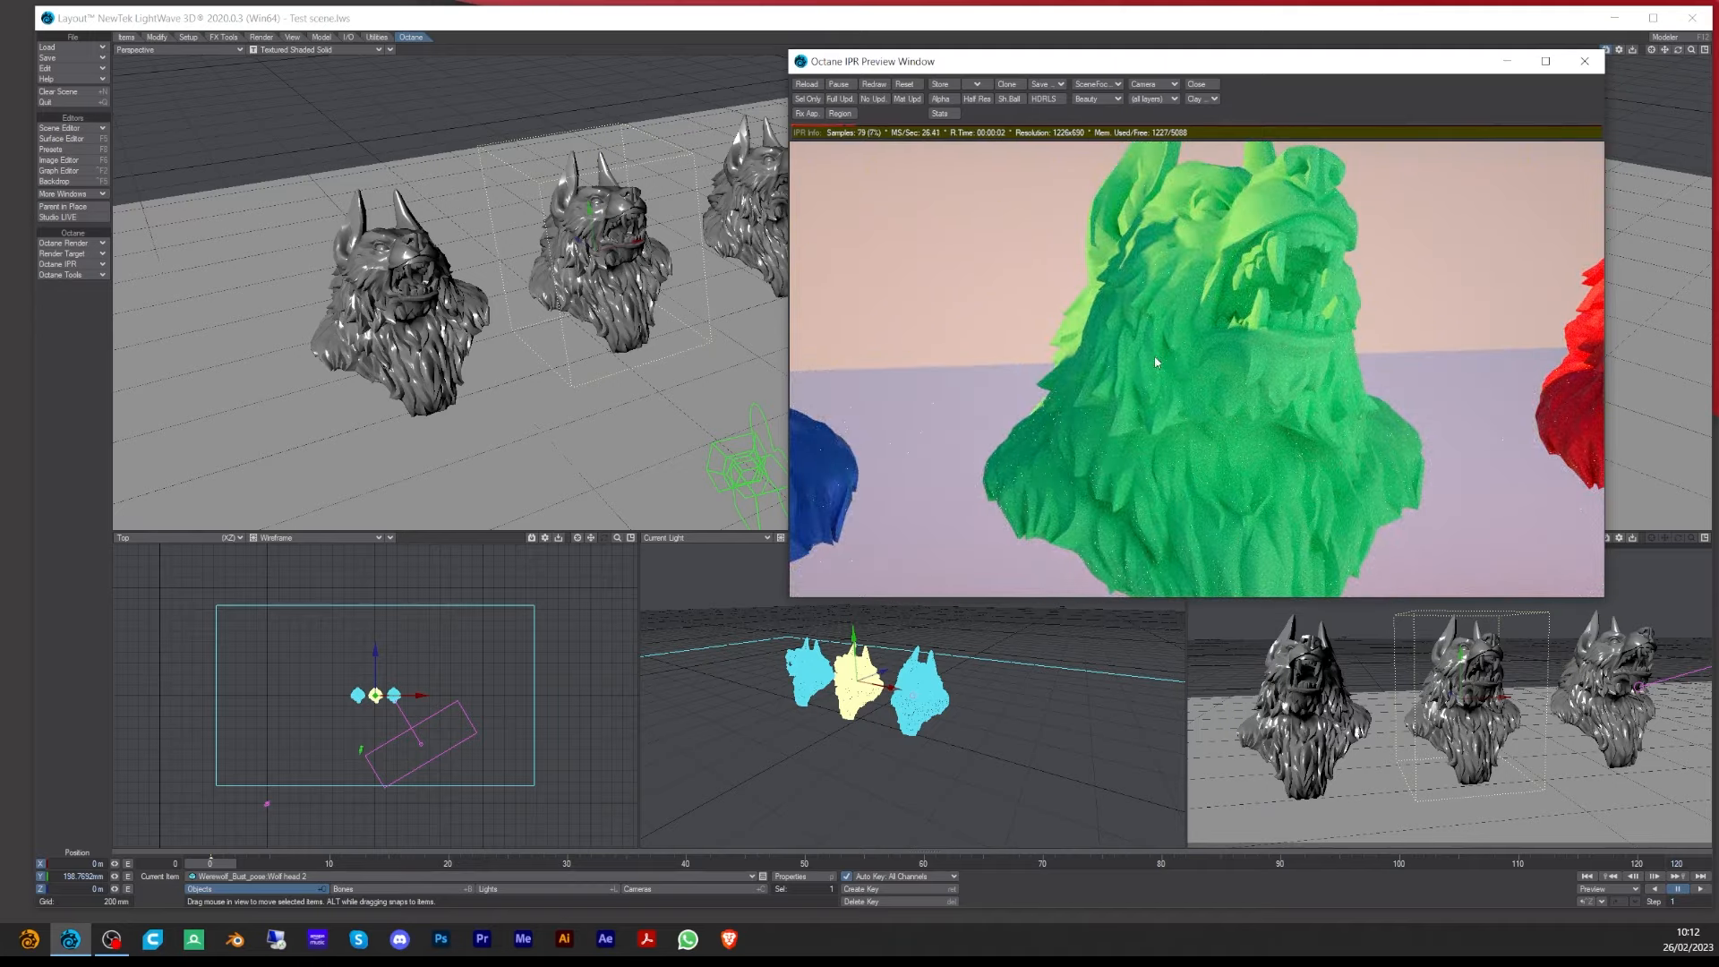
scroll(1153, 355, "up", 5)
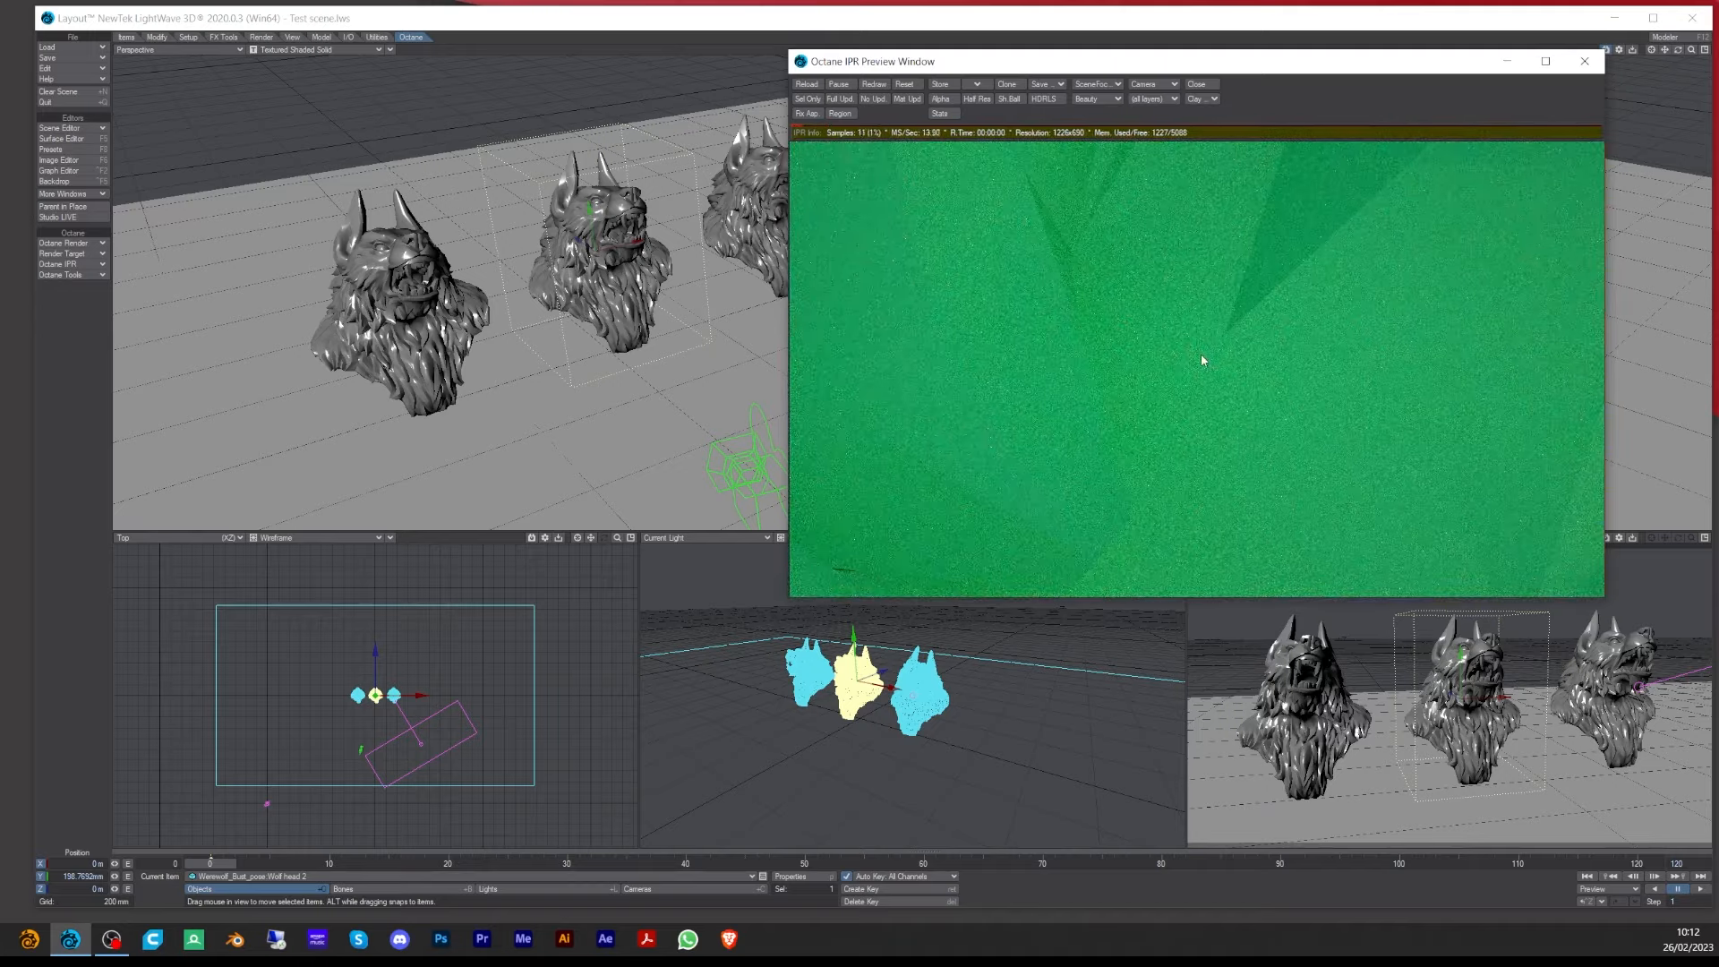
scroll(1185, 362, "up", 2)
scroll(1182, 363, "up", 3)
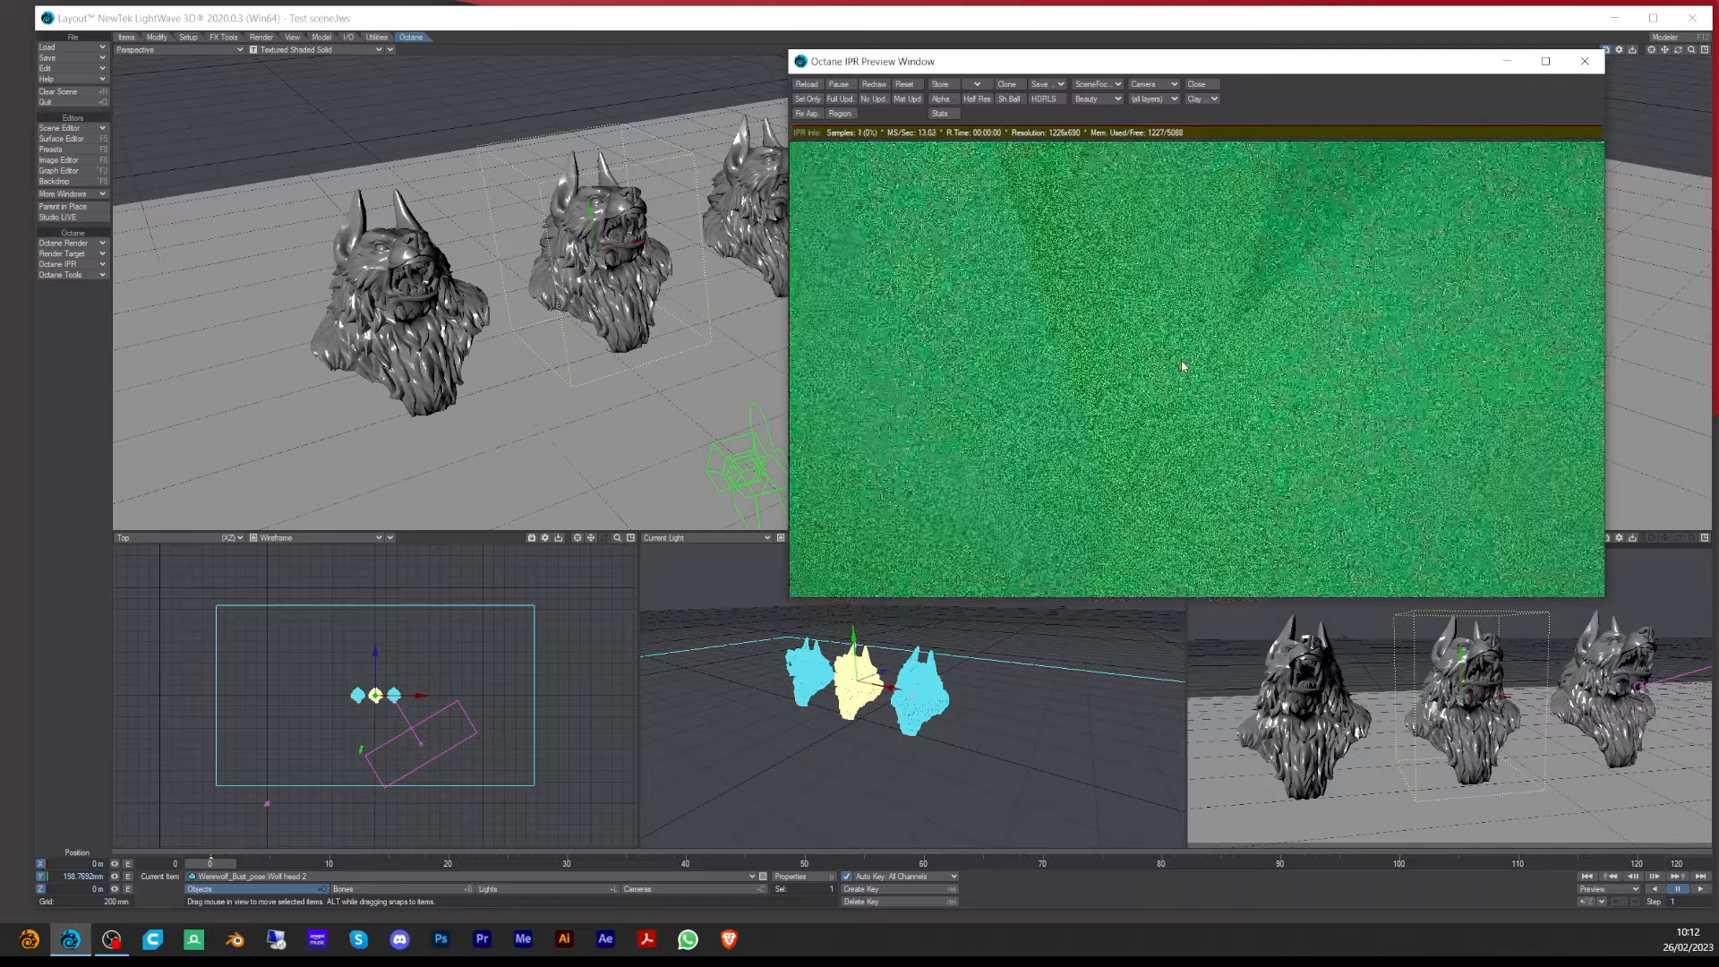
scroll(1180, 367, "down", 4)
scroll(1180, 367, "down", 6)
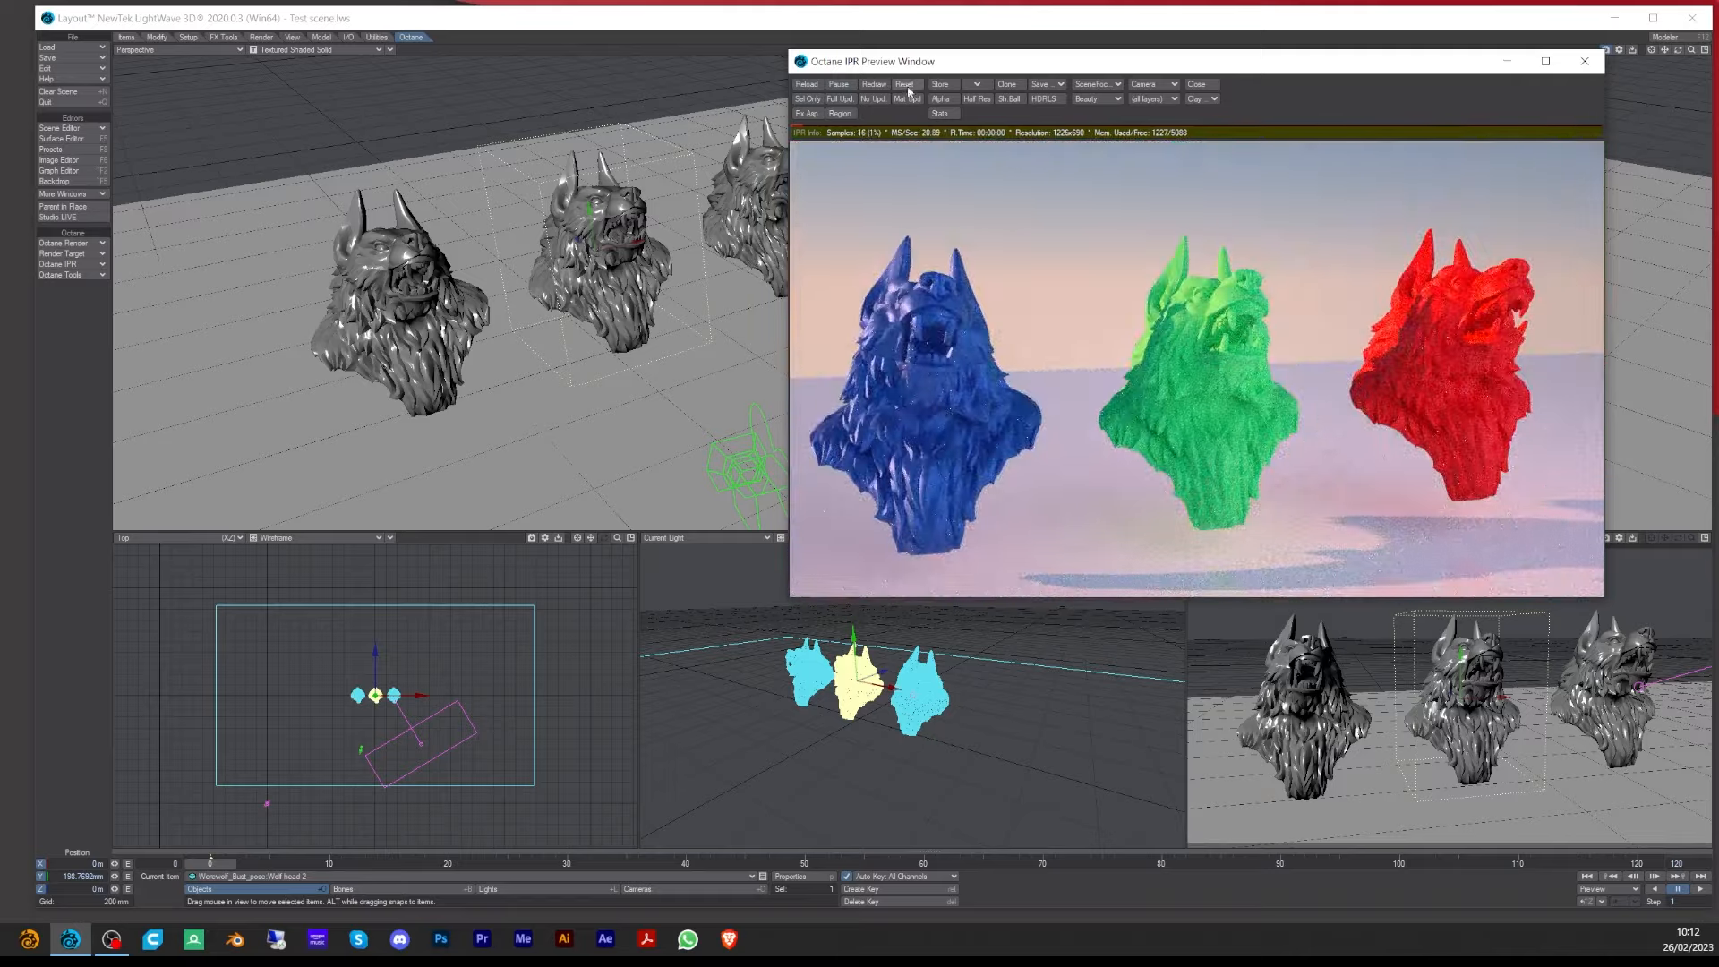
scroll(1145, 376, "down", 1)
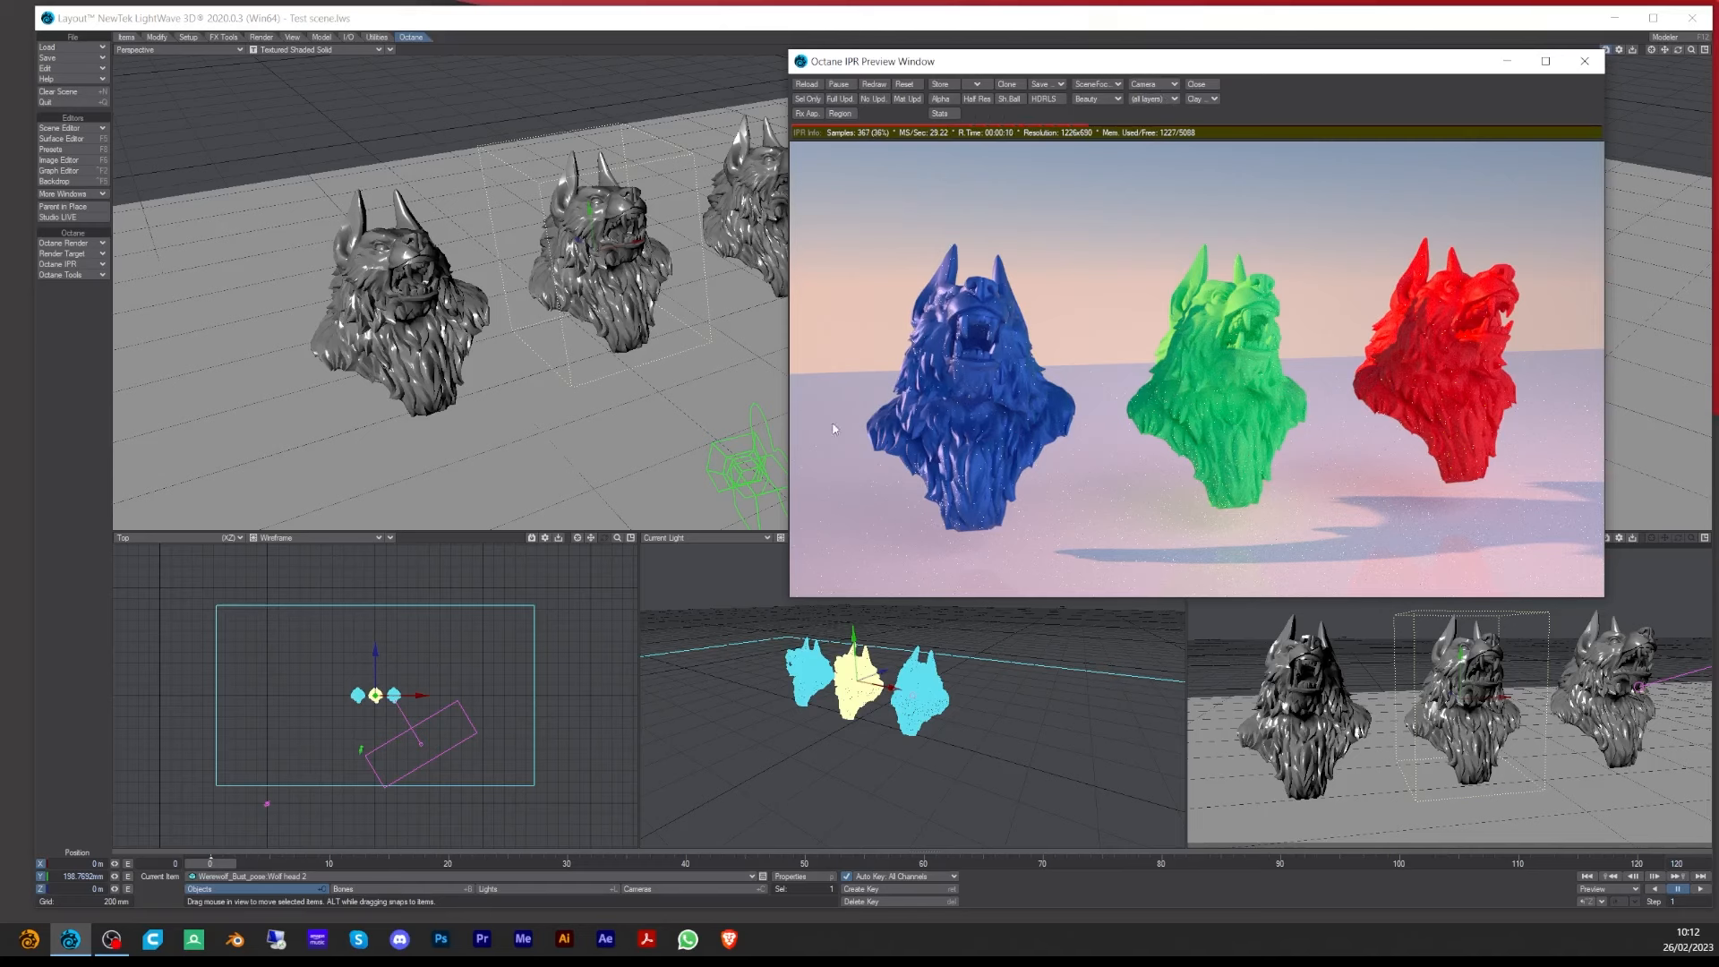
- Switch the render preview to the Perspective view and look at the three busts from the blue bust's side
left_click(1153, 83)
left_click(1164, 91)
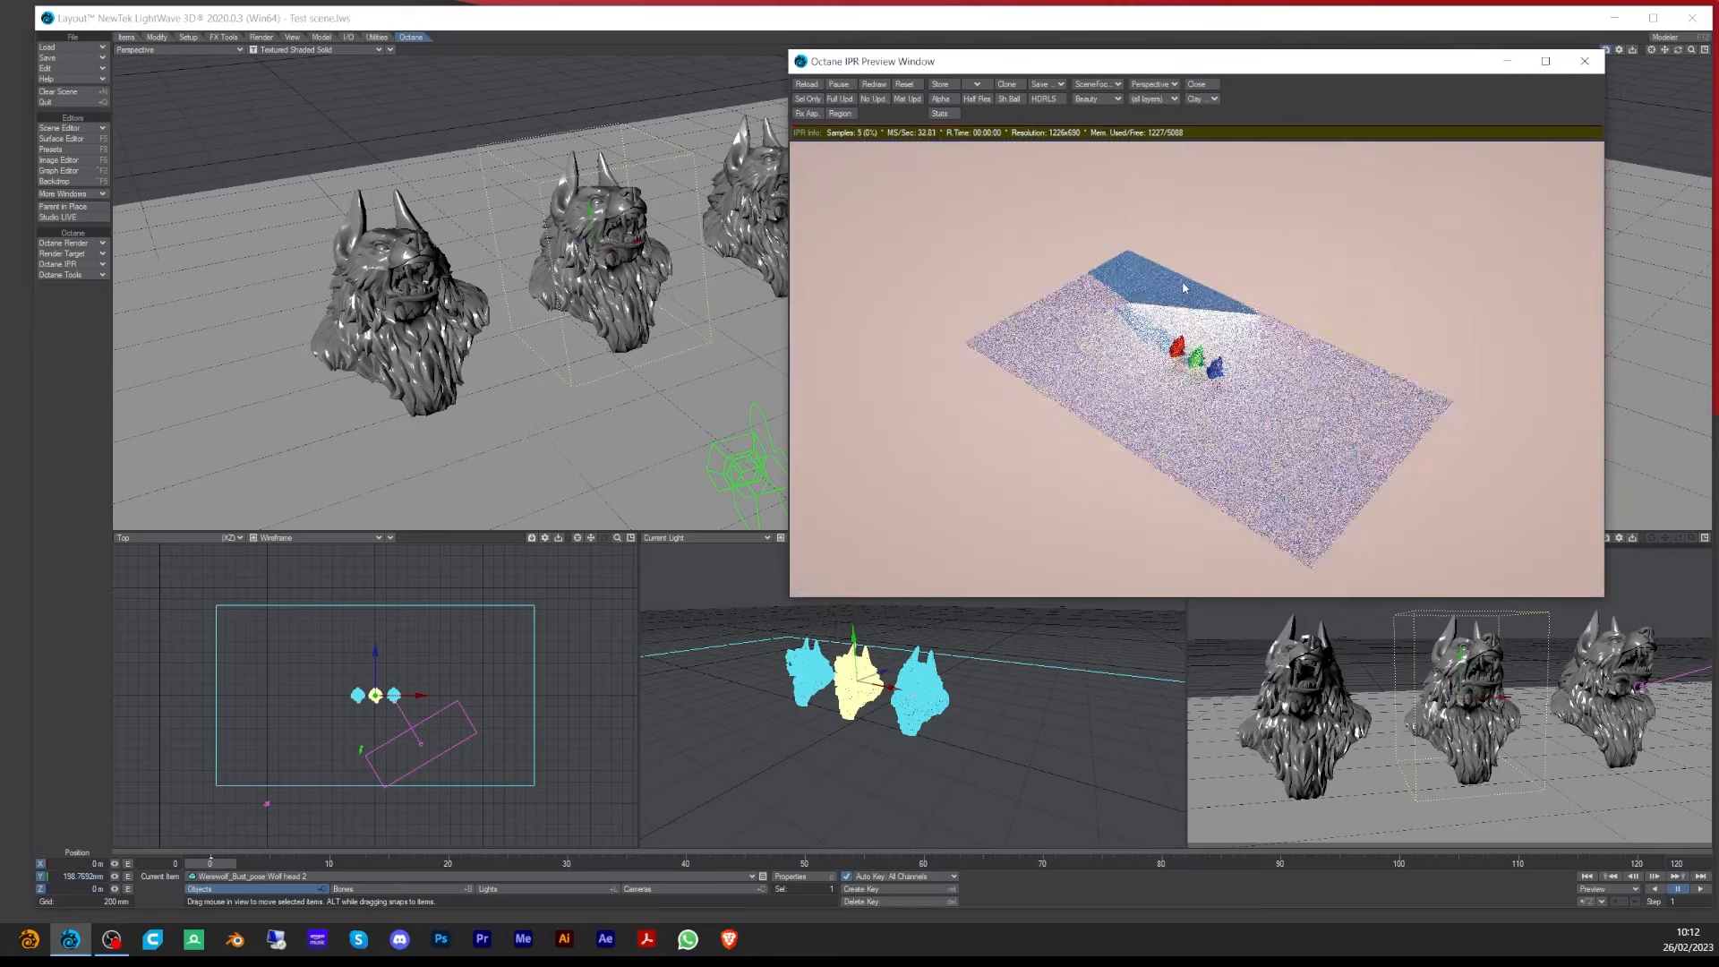
scroll(1191, 396, "up", 3)
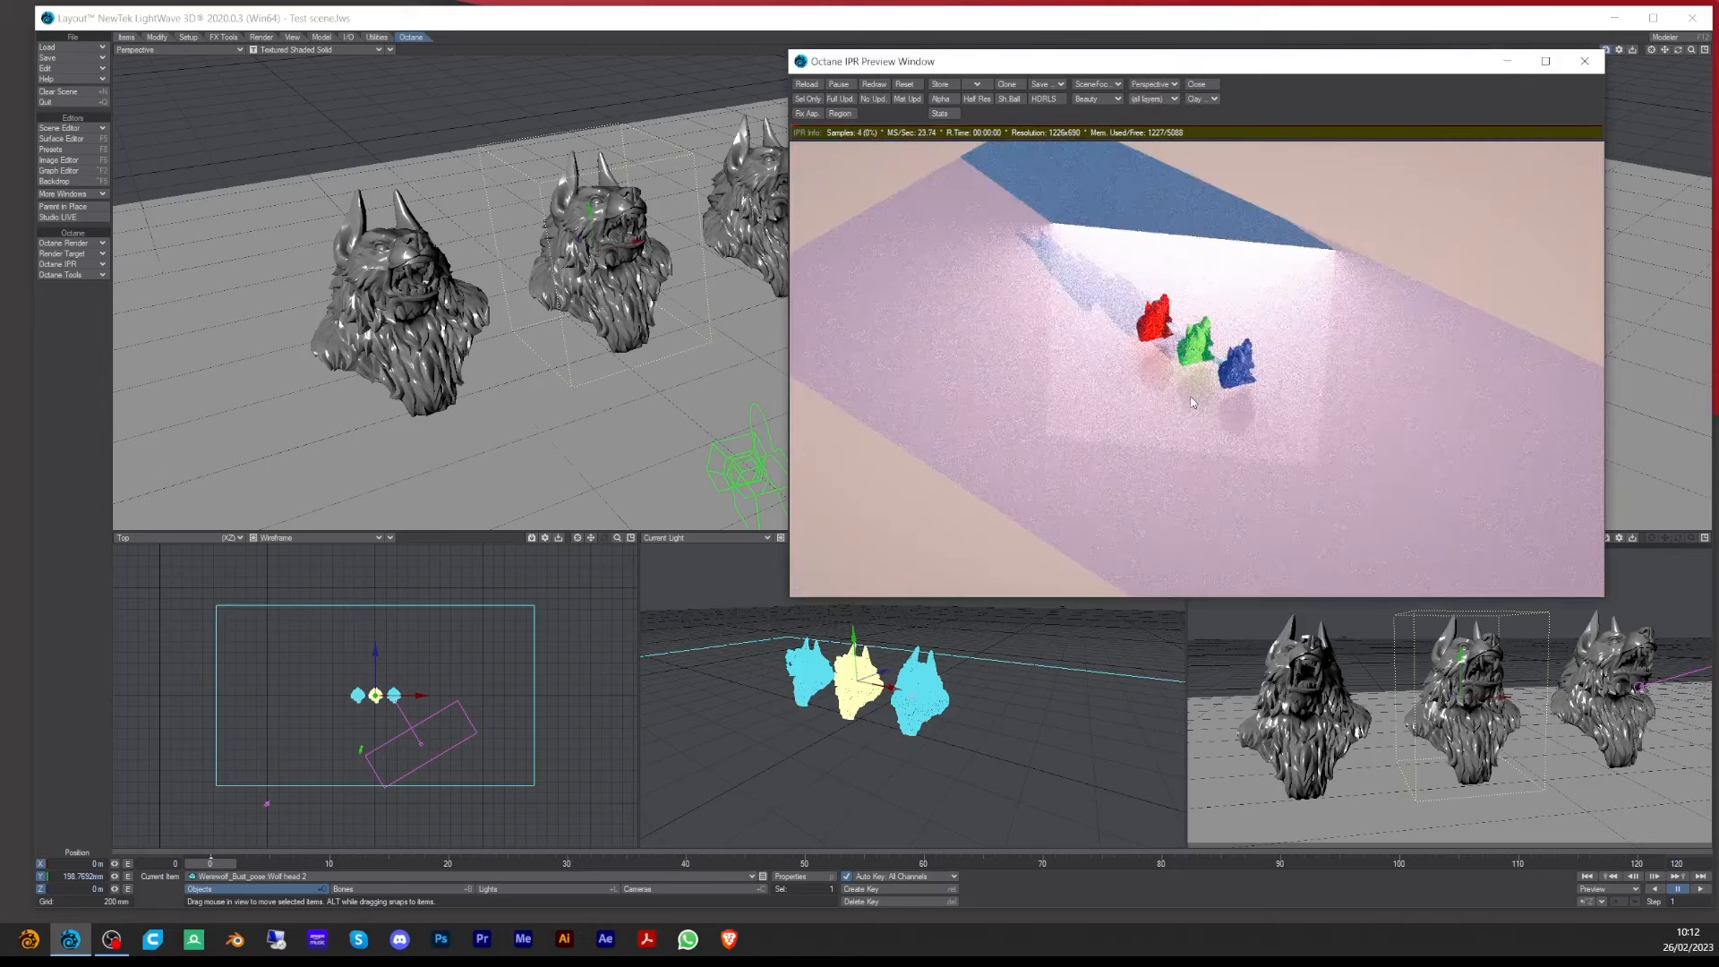
scroll(1191, 402, "up", 3)
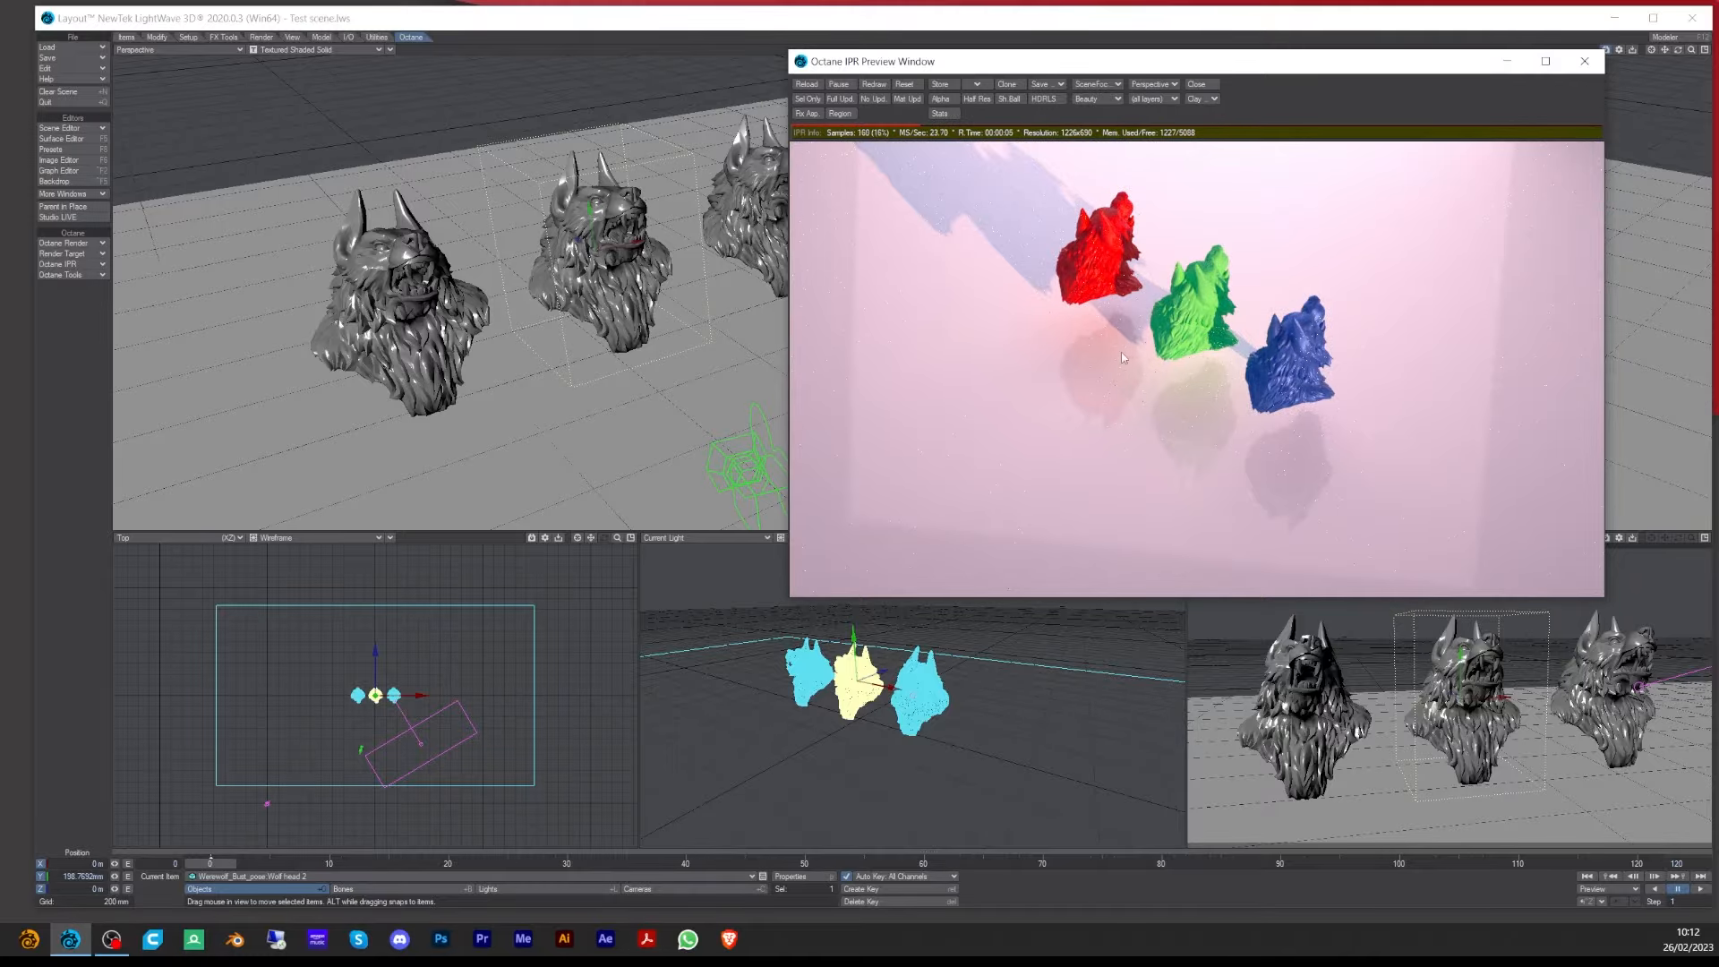
left_click_drag(1161, 352, 1219, 352)
scroll(1219, 352, "up", 4)
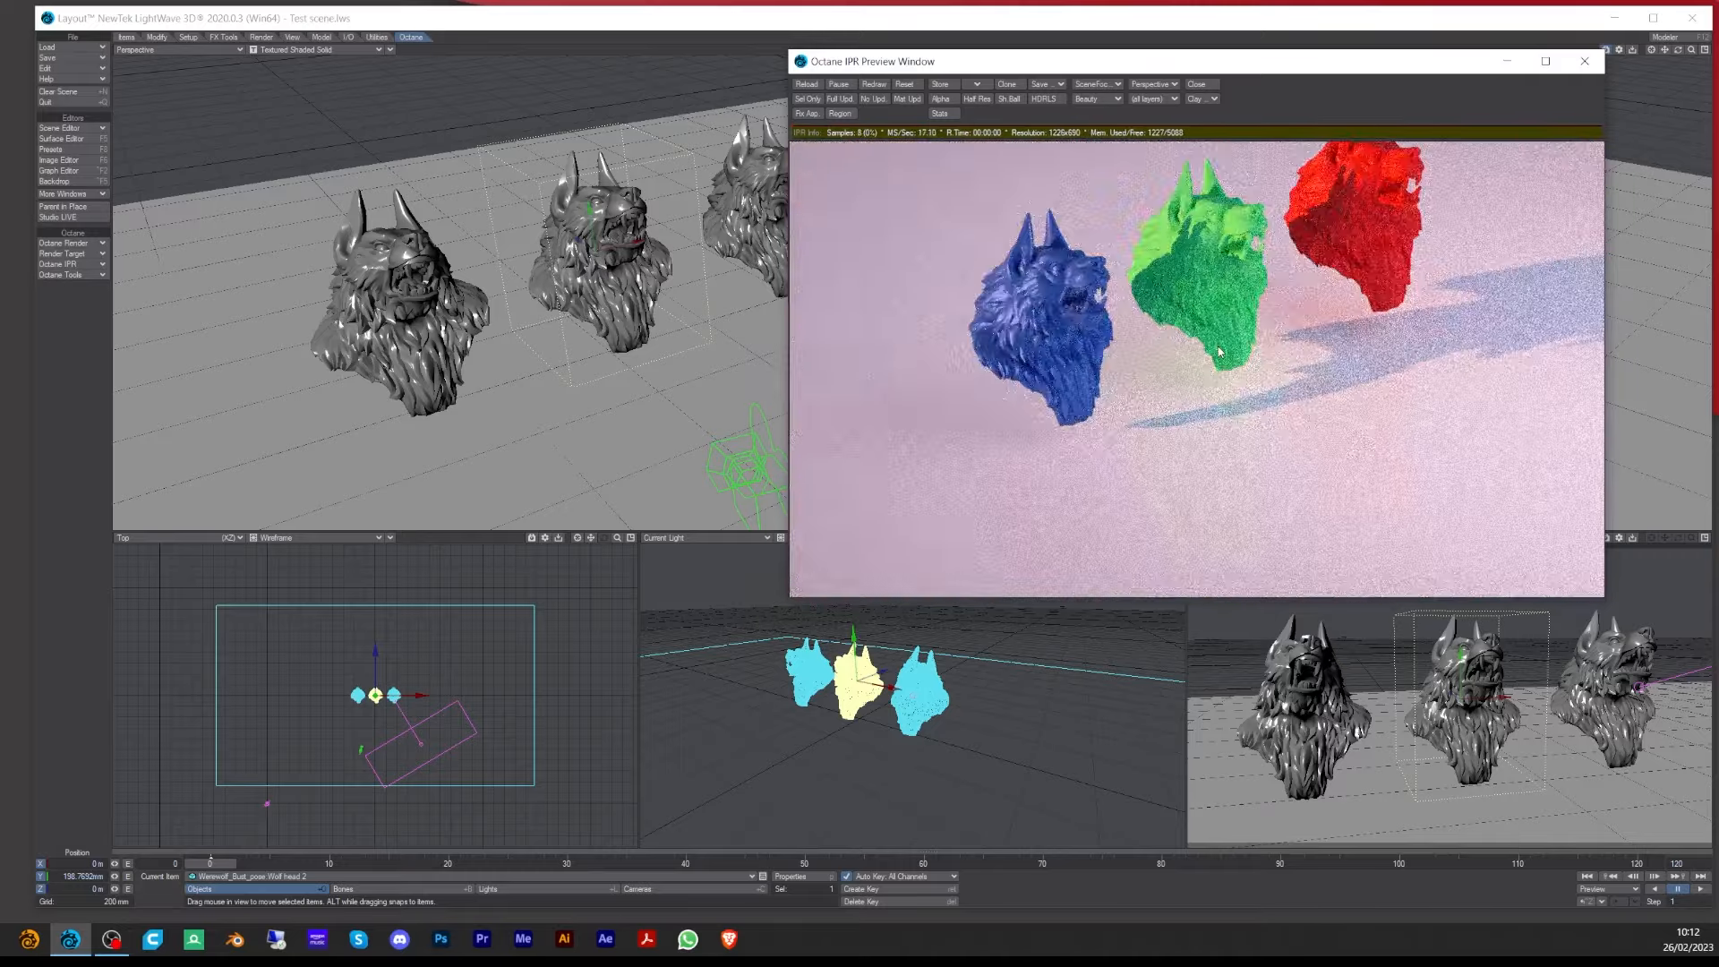
- Open the Surface Editor from the render preview with the Ground surface selected
scroll(1218, 352, "up", 2)
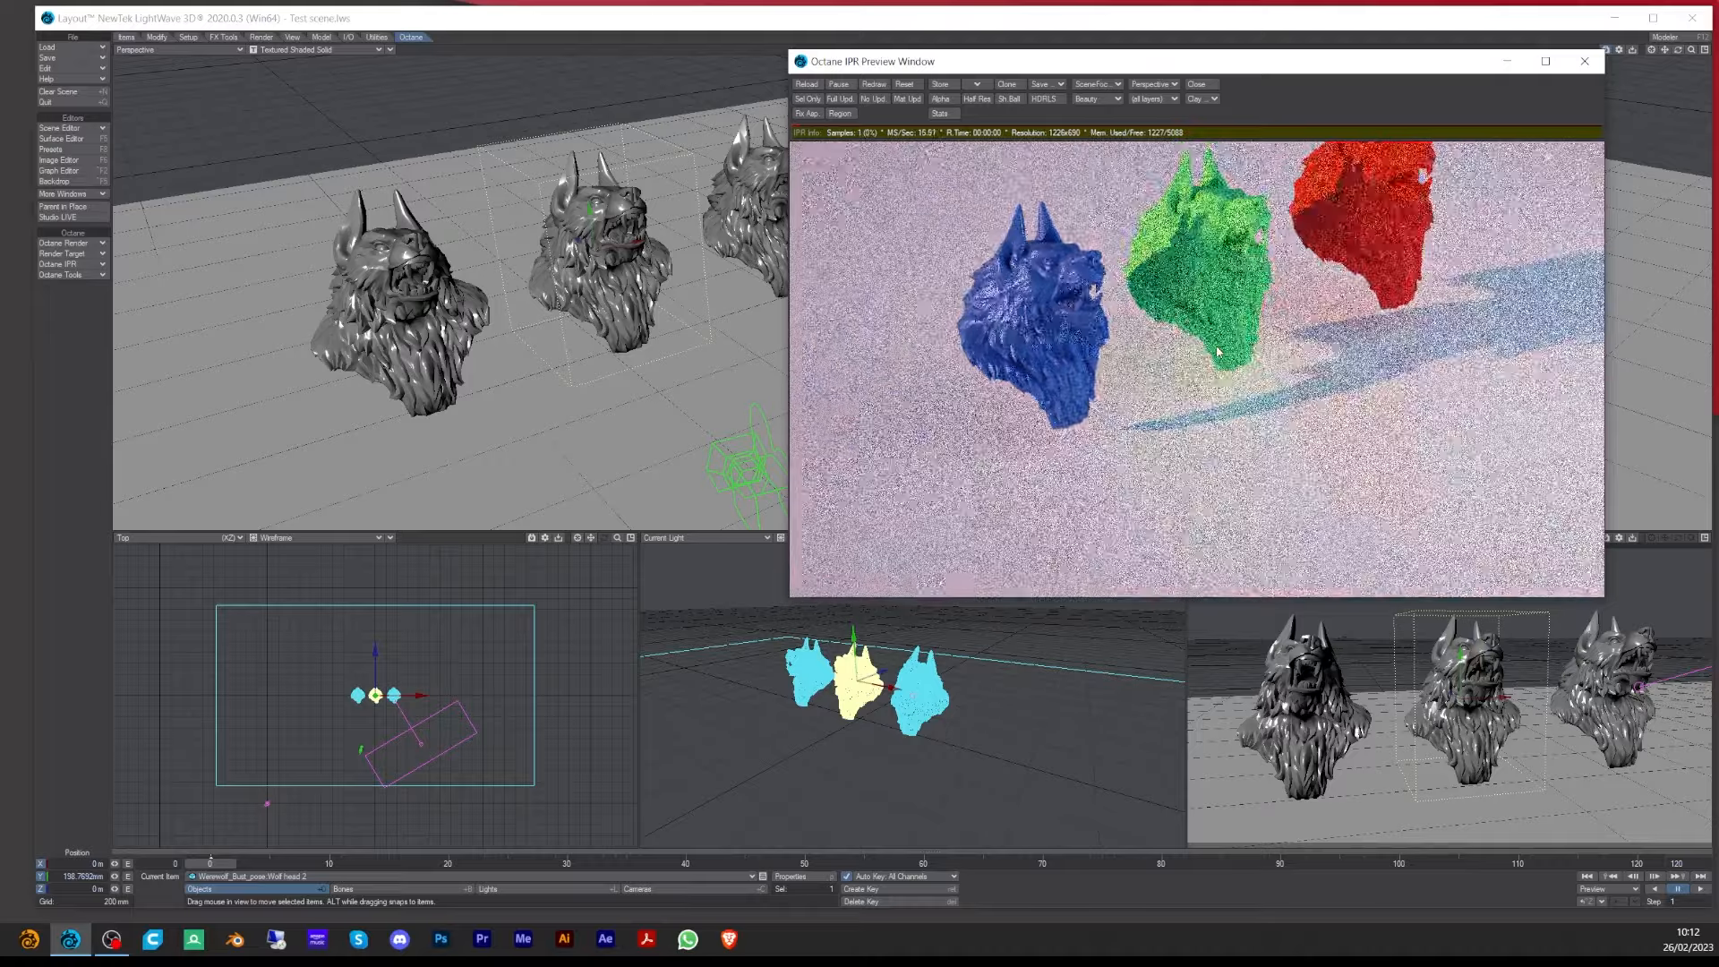
scroll(1218, 352, "down", 3)
scroll(1217, 352, "up", 4)
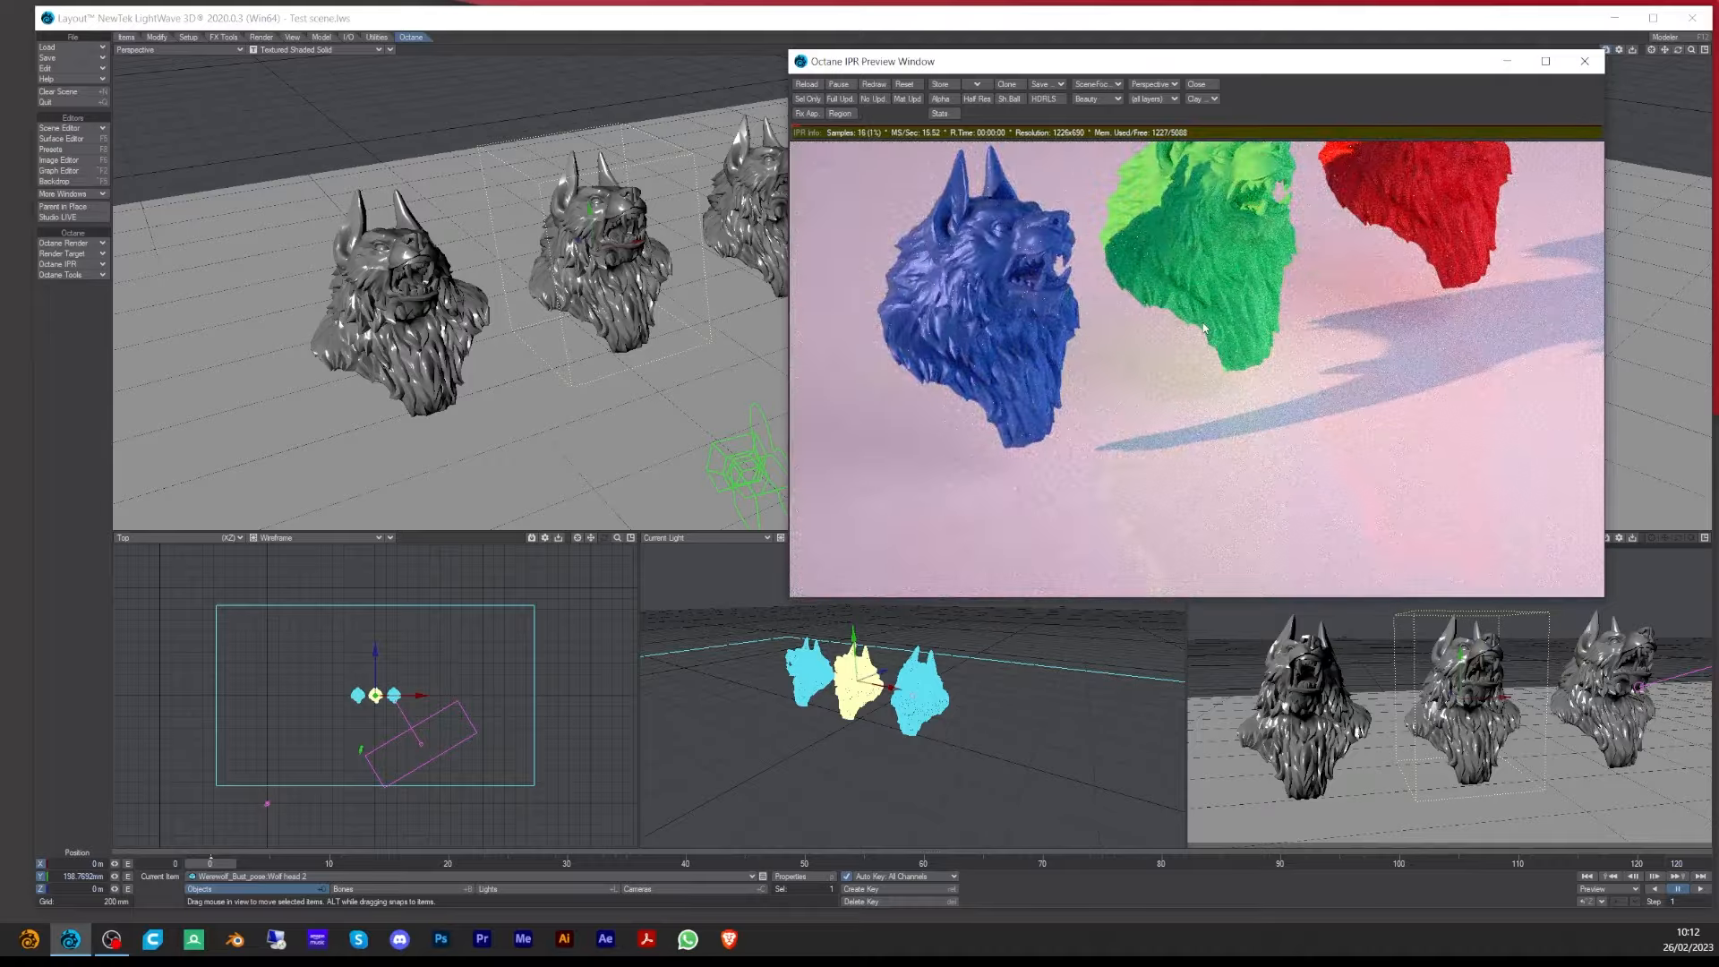
mouse_move(1195, 321)
right_mouse_down()
mouse_move(1321, 501)
mouse_move(1239, 315)
mouse_move(1141, 246)
mouse_move(1225, 448)
mouse_move(1318, 319)
mouse_move(1199, 353)
right_mouse_up()
left_click(1207, 315)
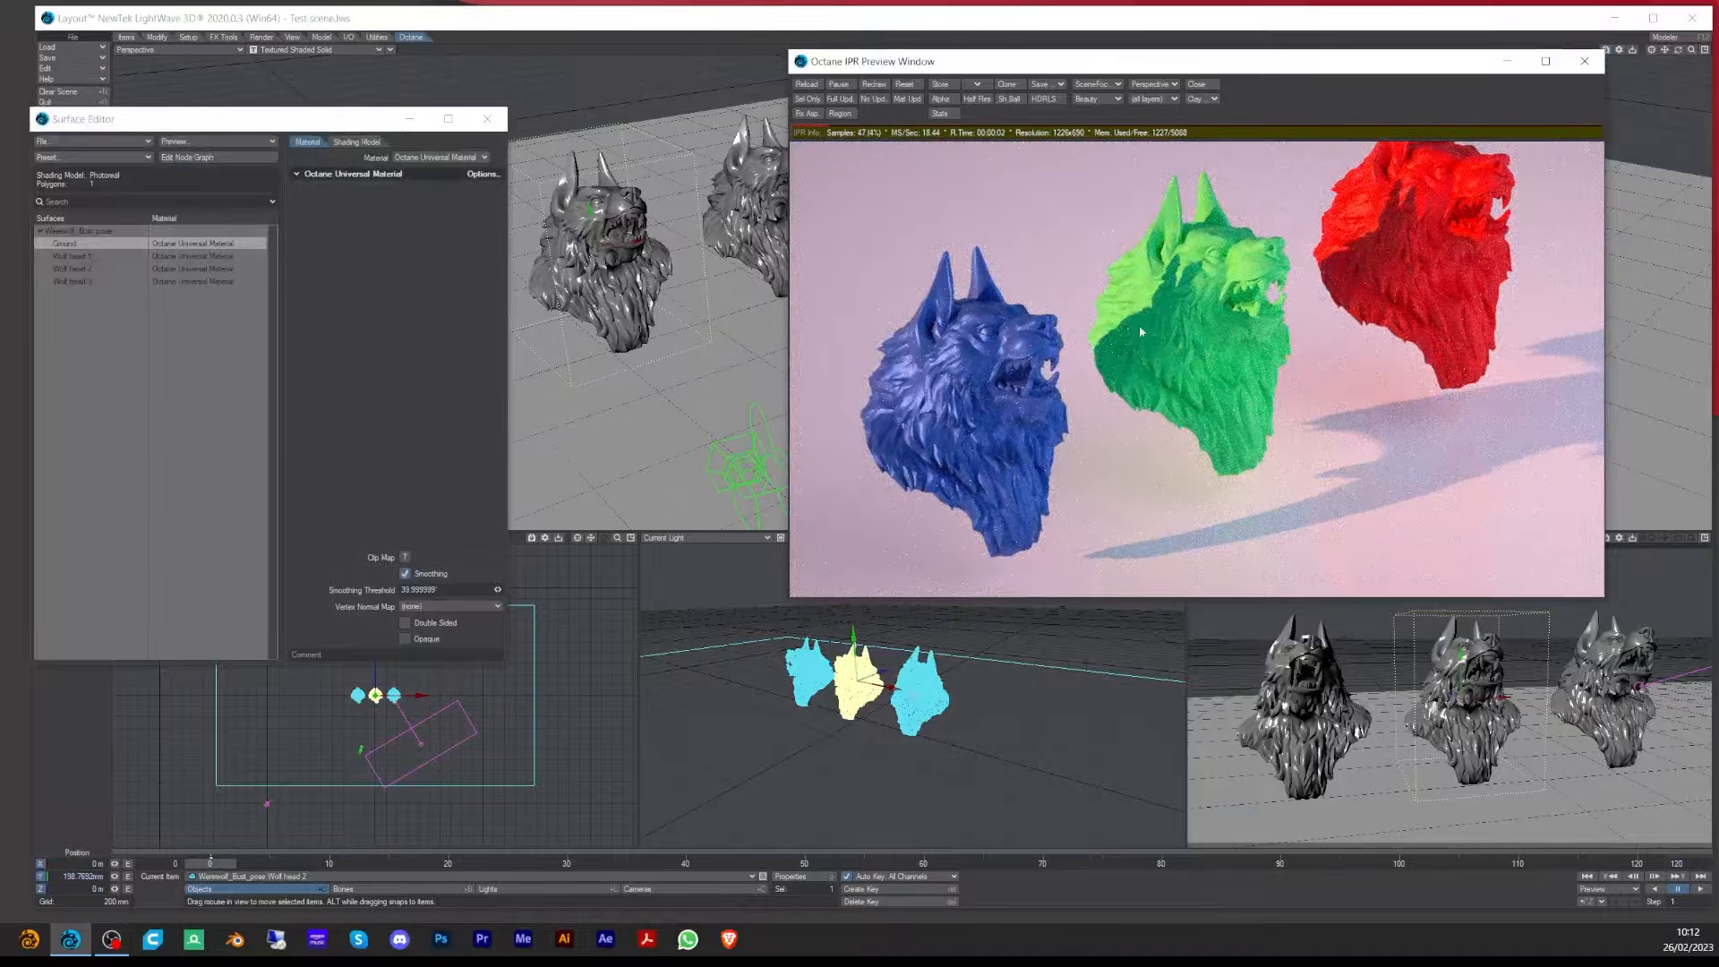
- Set the render preview to the Target view and select Wolf head 3 as the item it centres on
left_click(1154, 84)
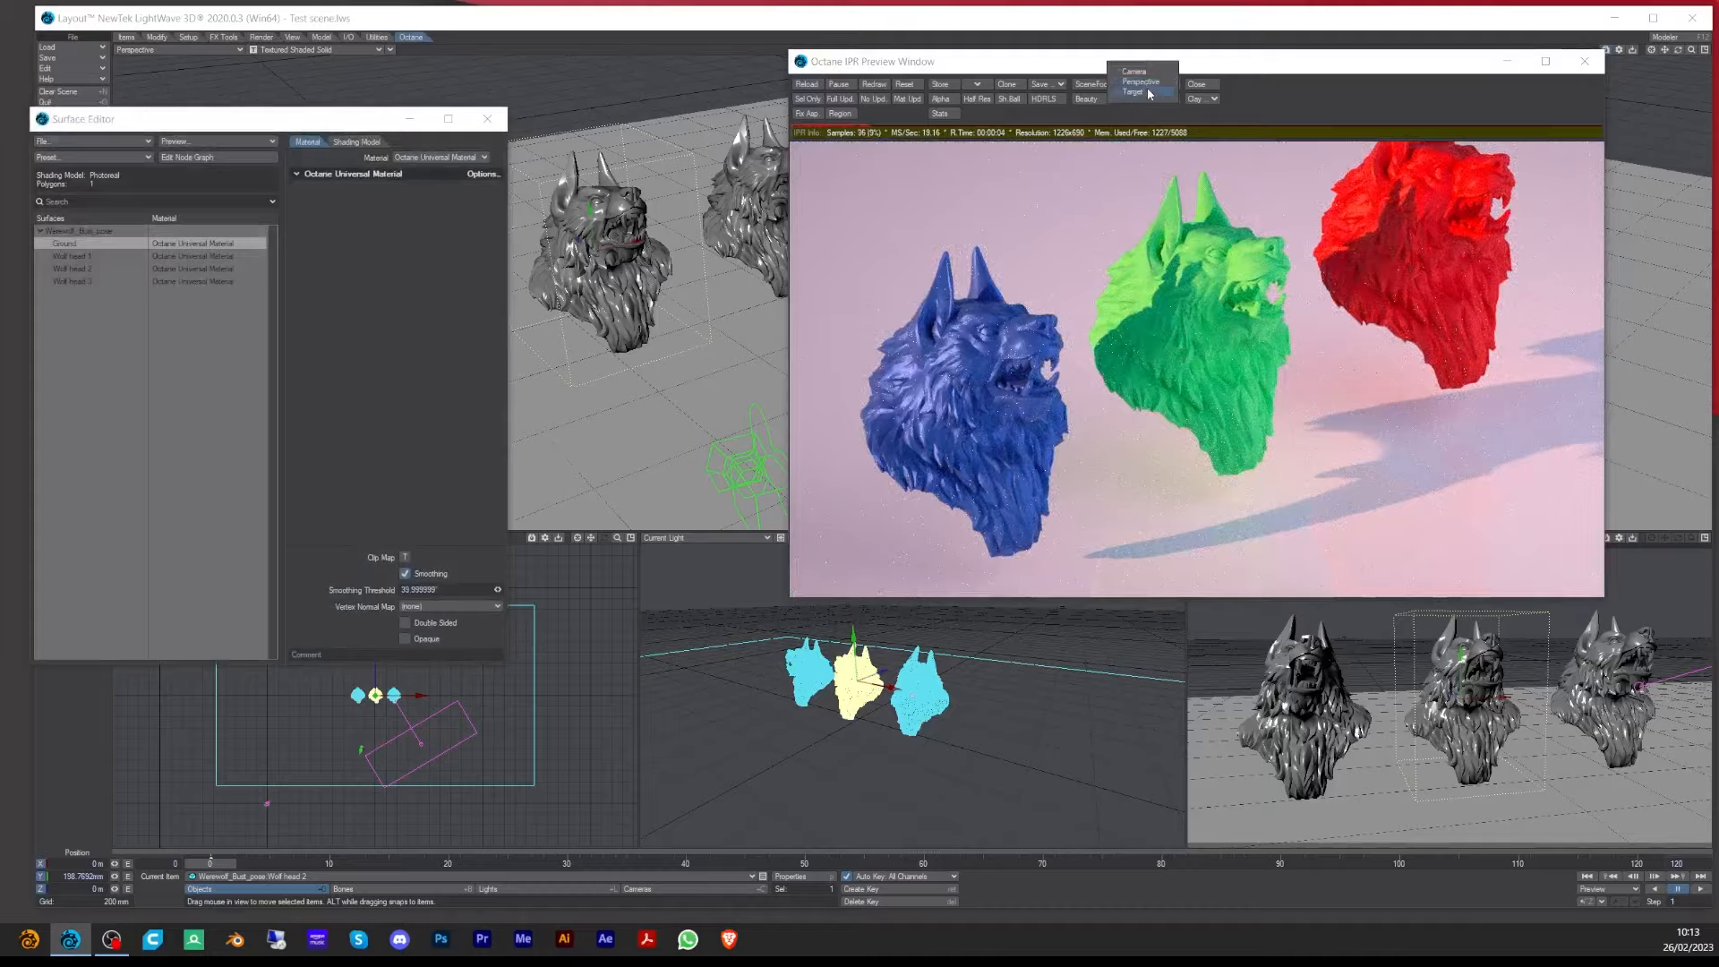
left_click(1150, 93)
left_click(1468, 308)
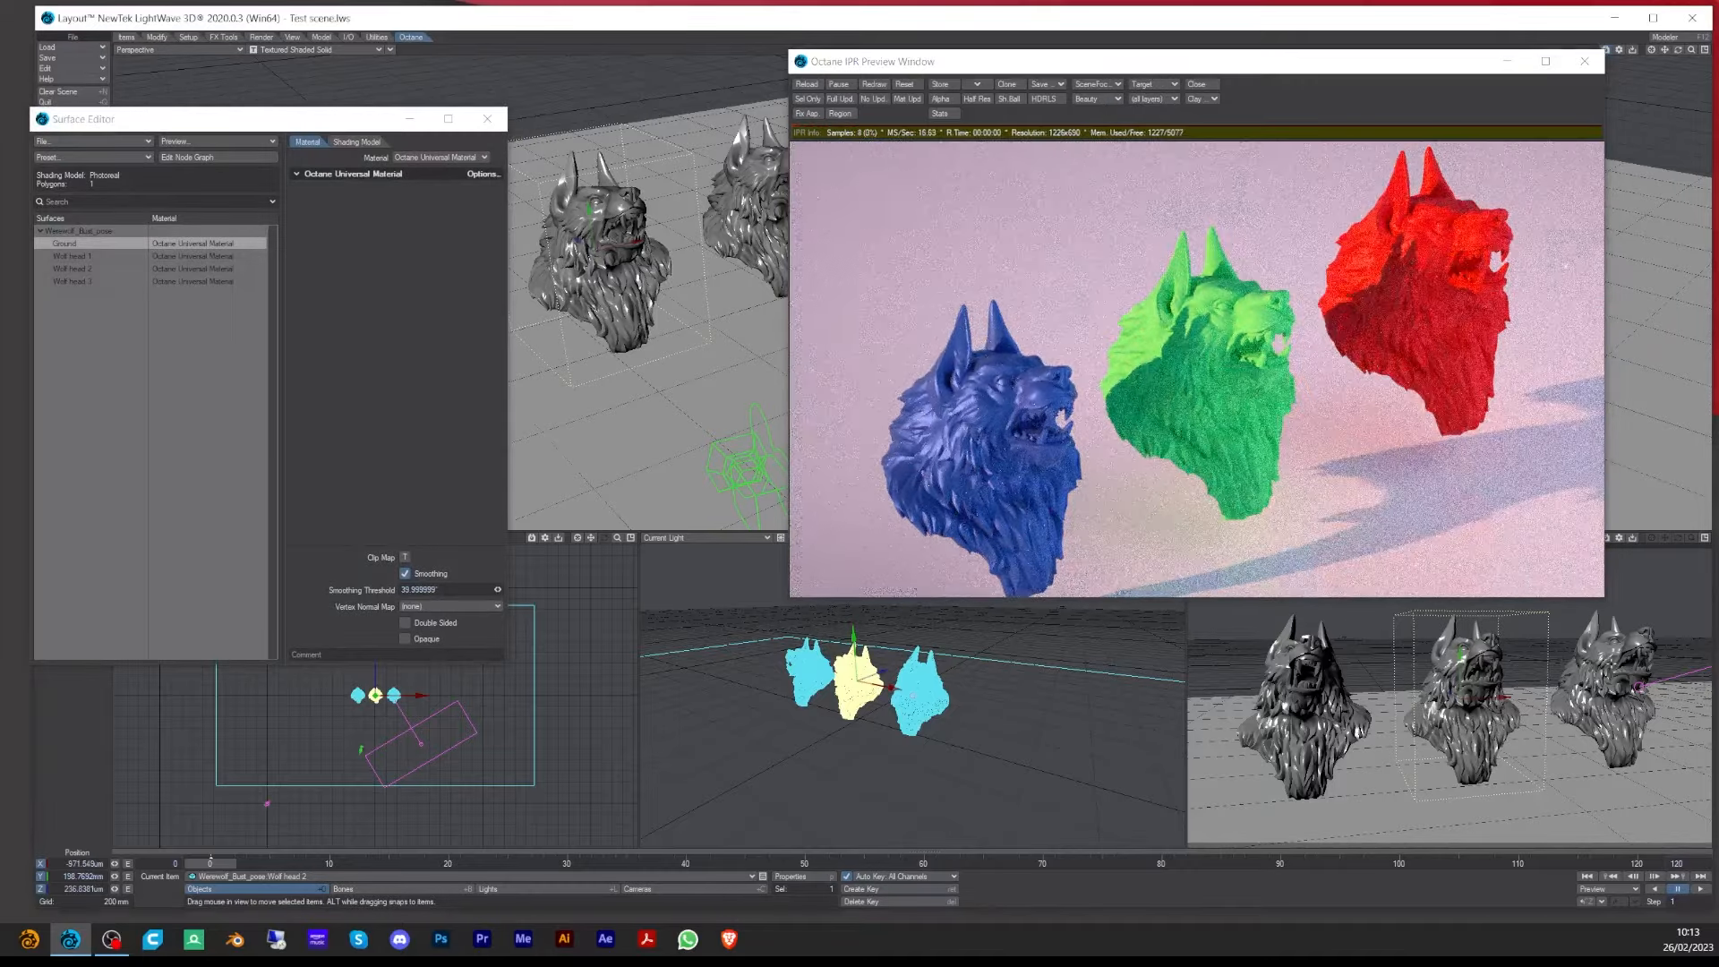
left_click_drag(1436, 280, 1381, 310)
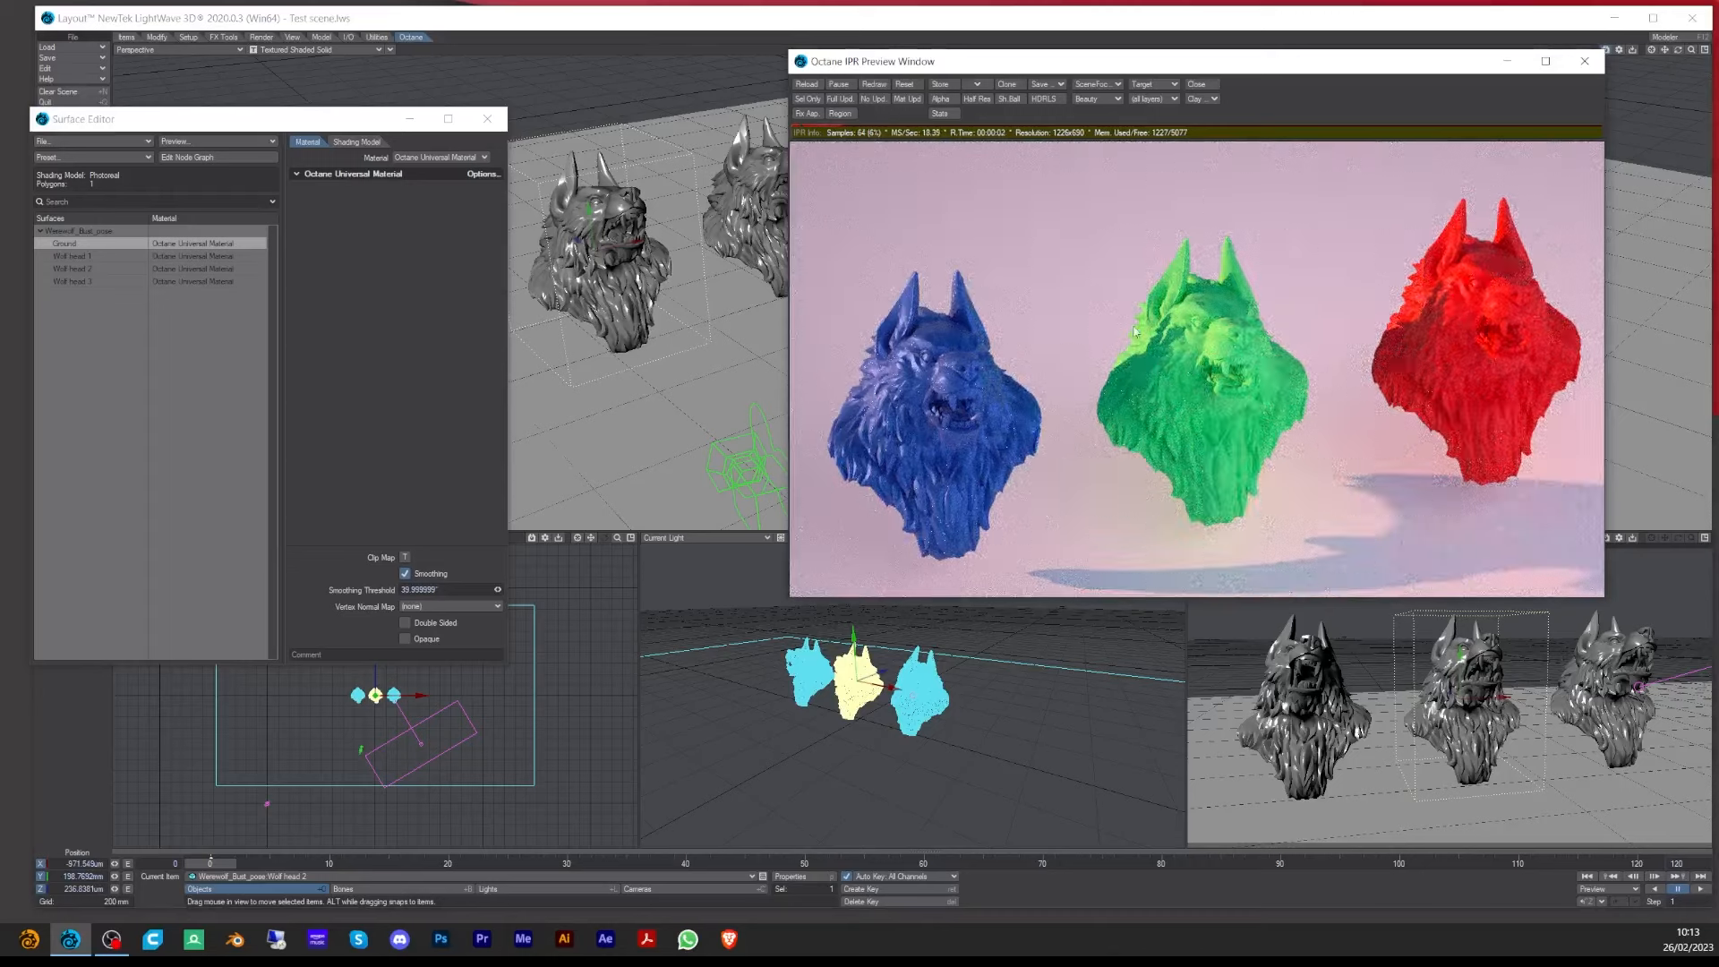
left_click(1297, 706)
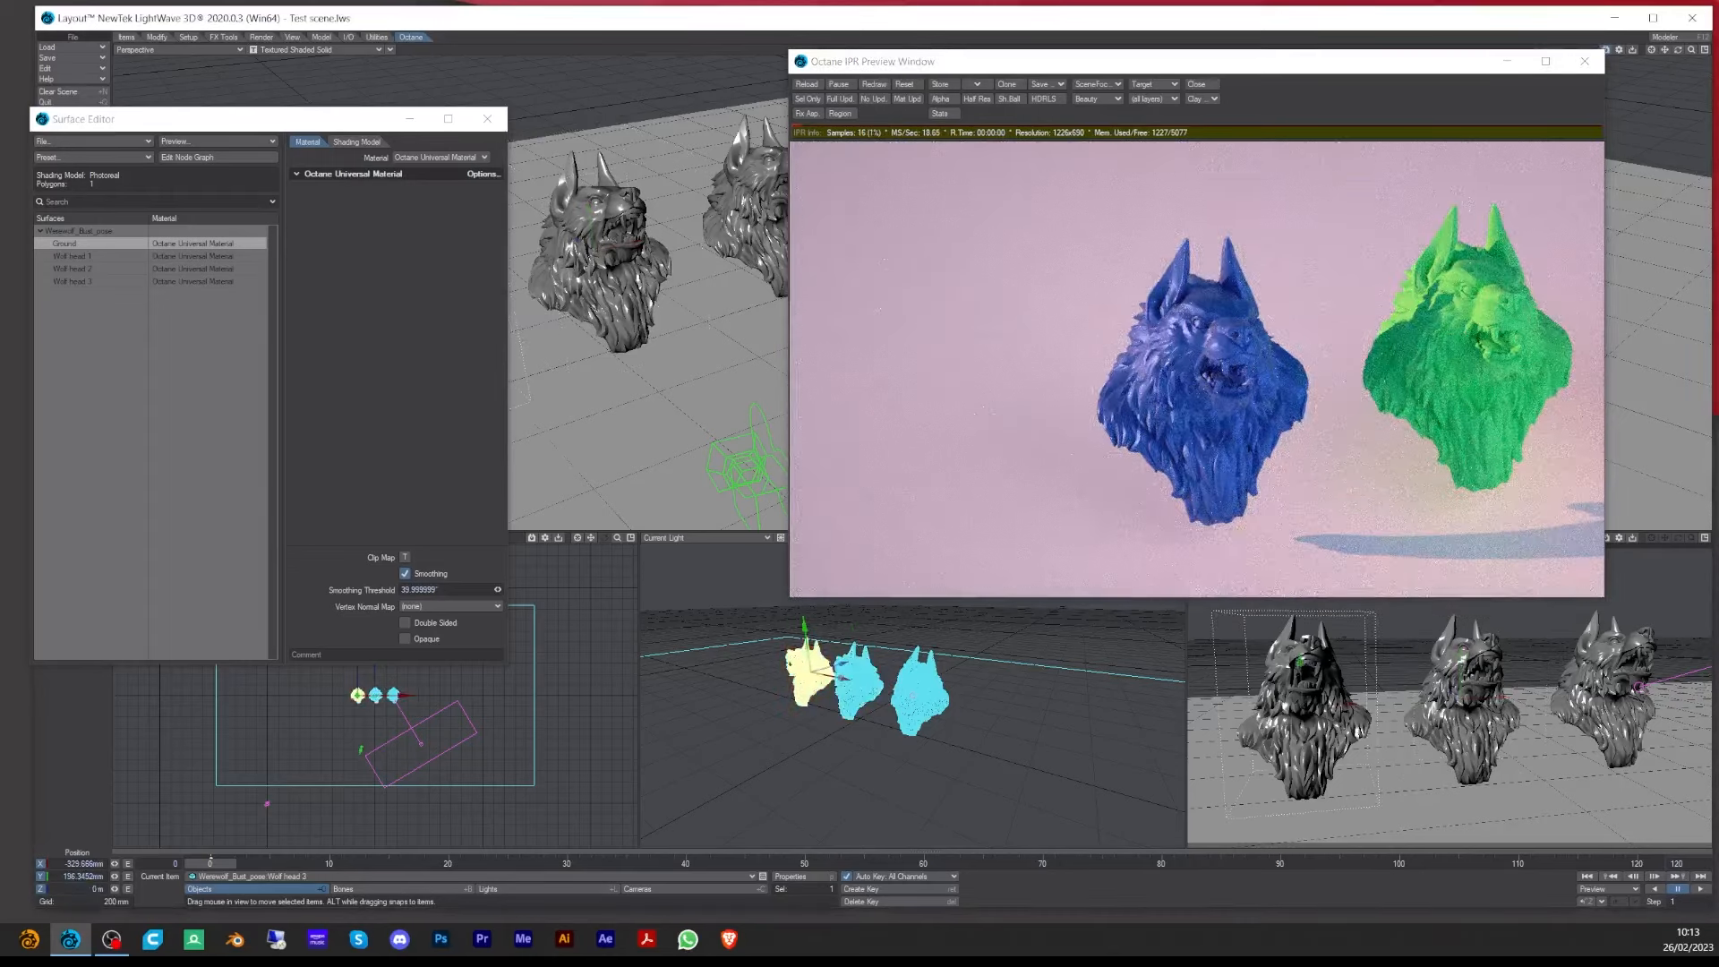
left_click(1534, 676)
left_click(1309, 698)
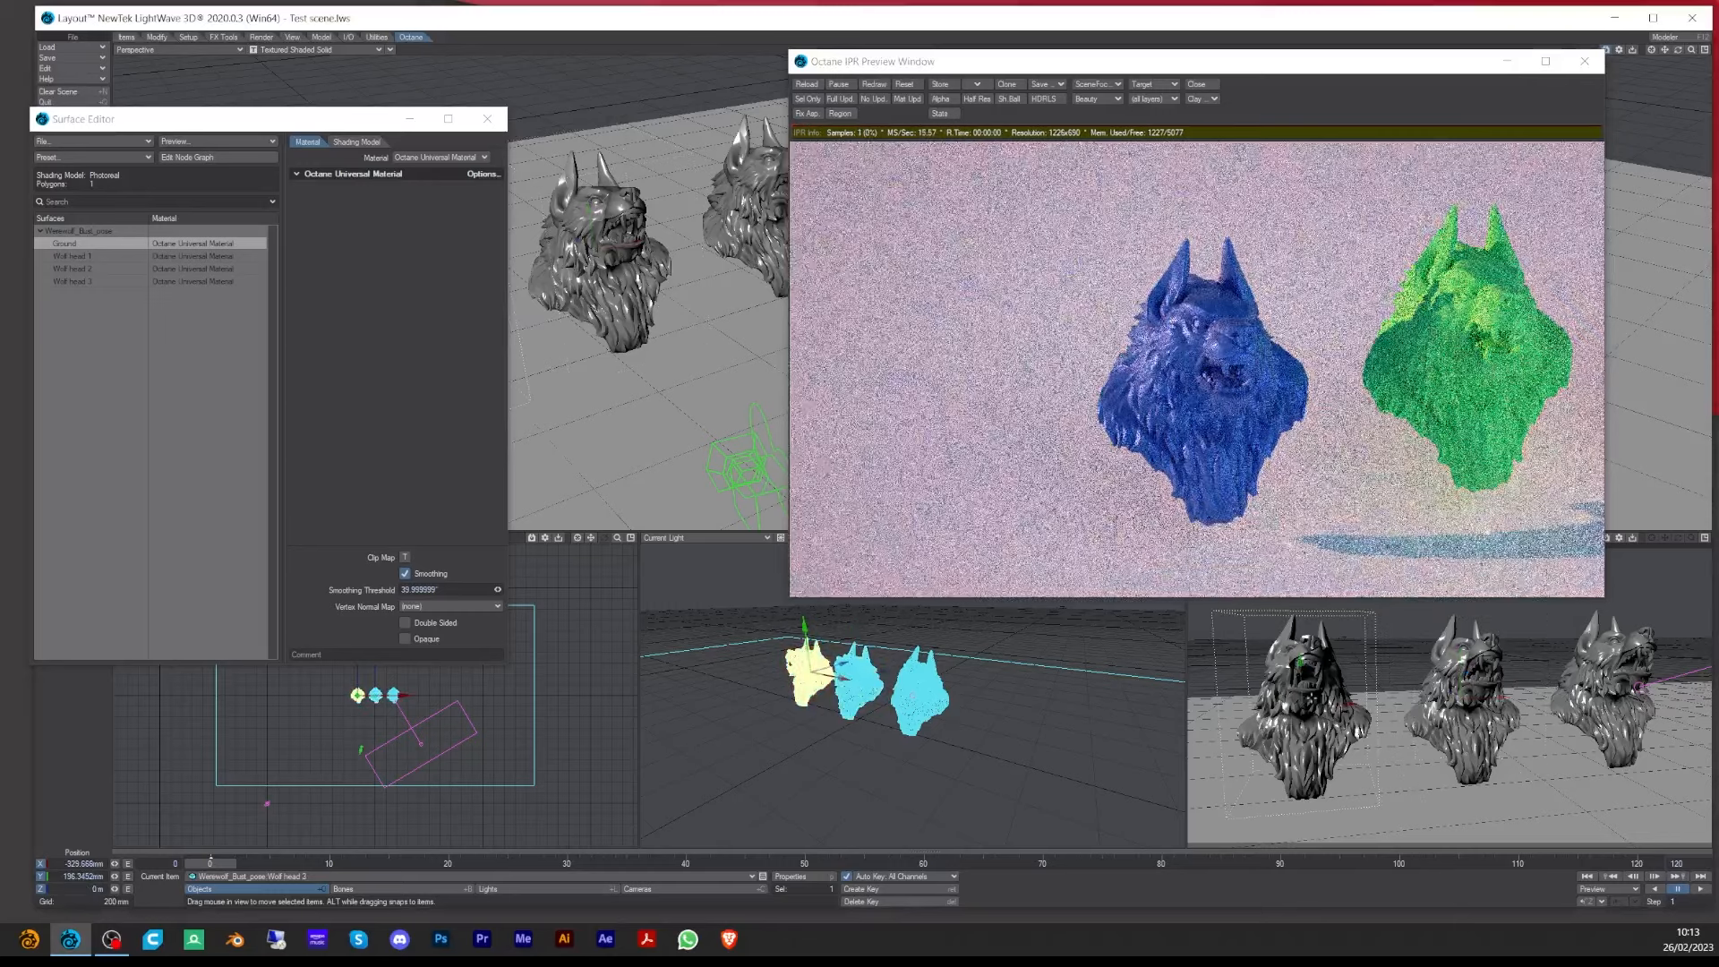
- Return the render preview to the Camera view and reset its position to the scene camera
left_click(1172, 85)
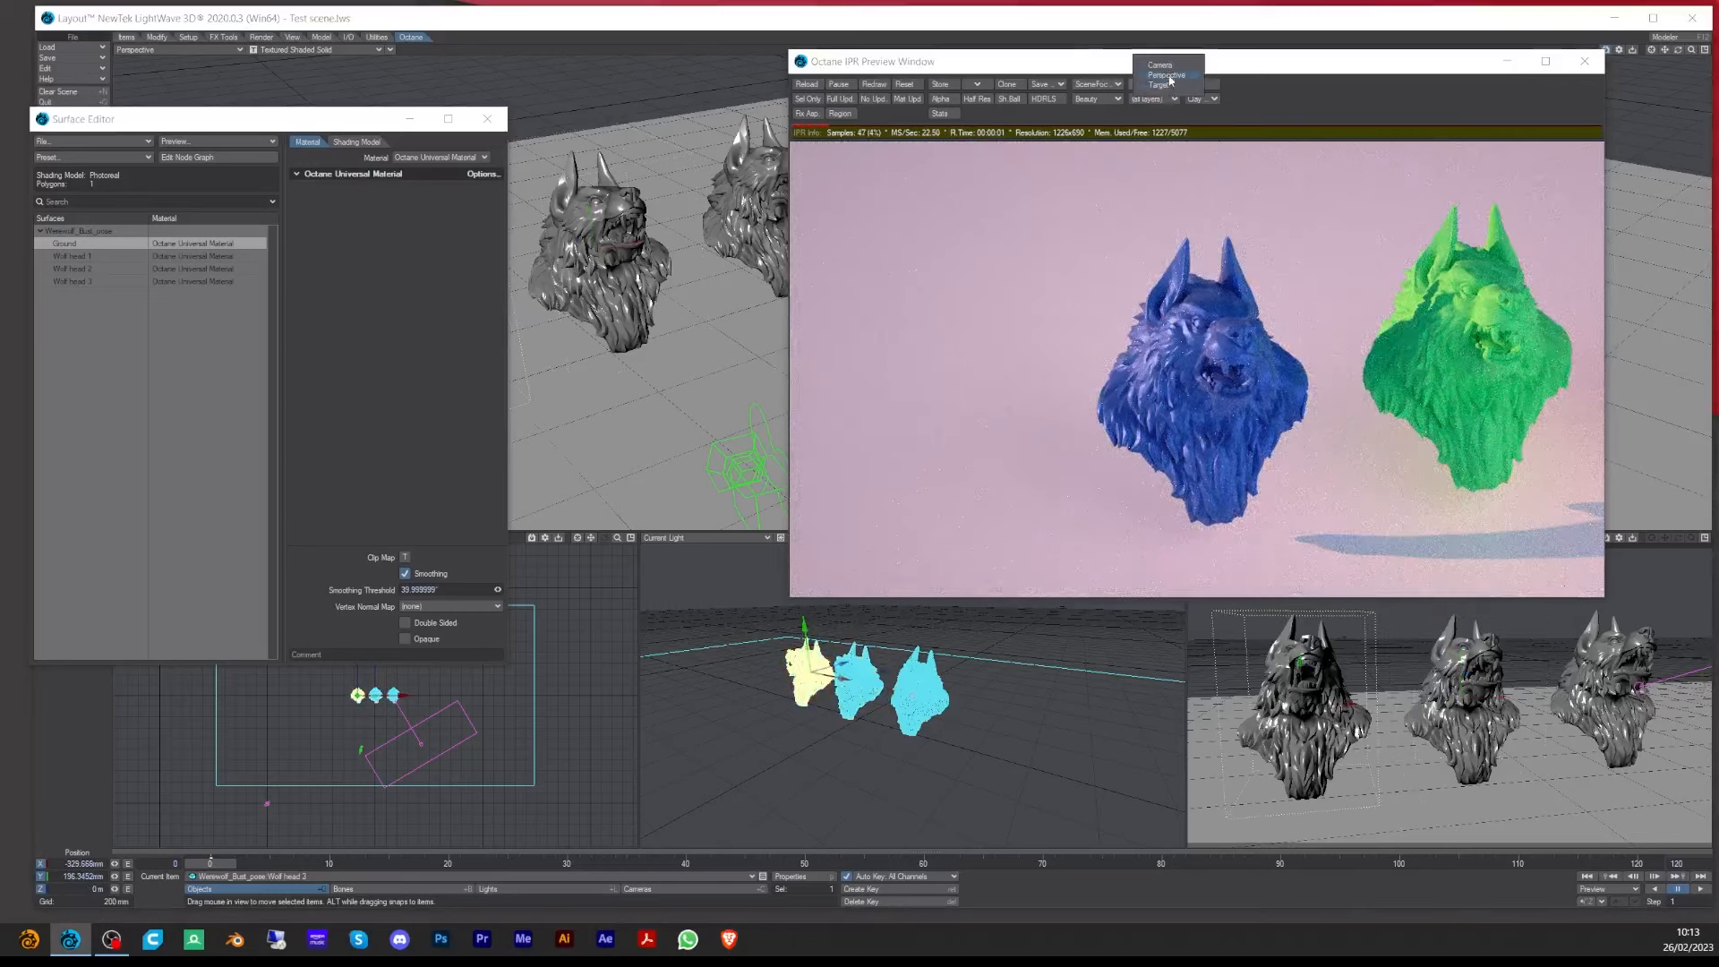
left_click(1169, 72)
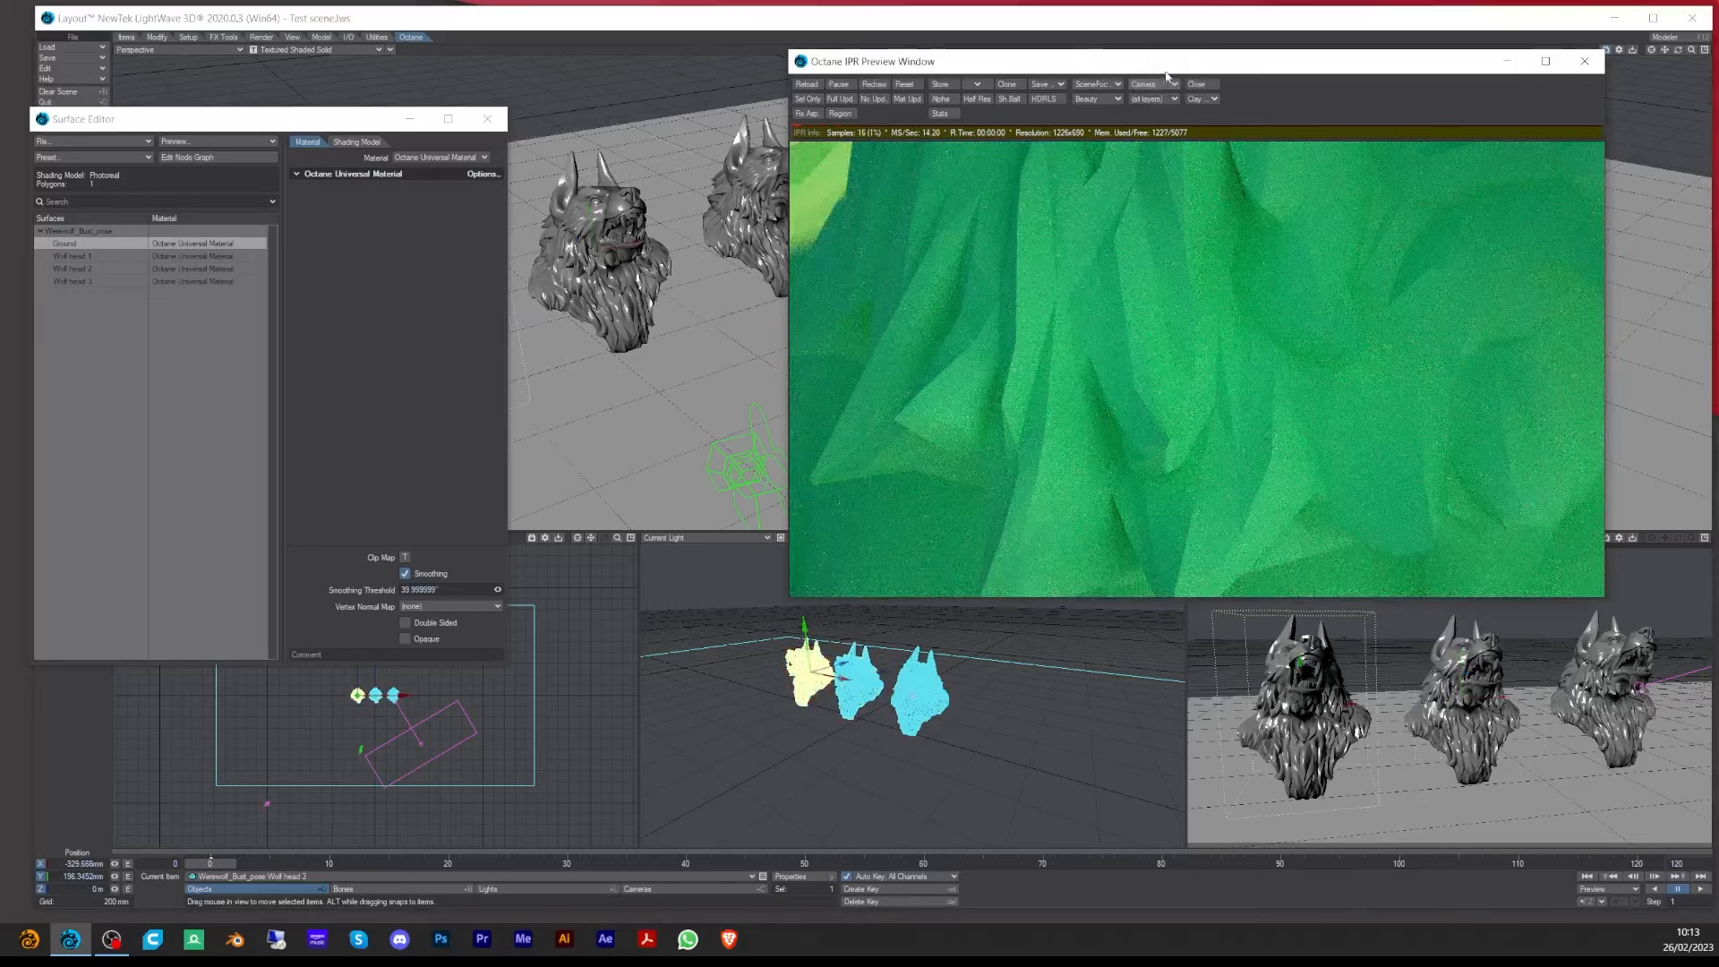
left_click(1204, 98)
left_click(1340, 100)
left_click(911, 86)
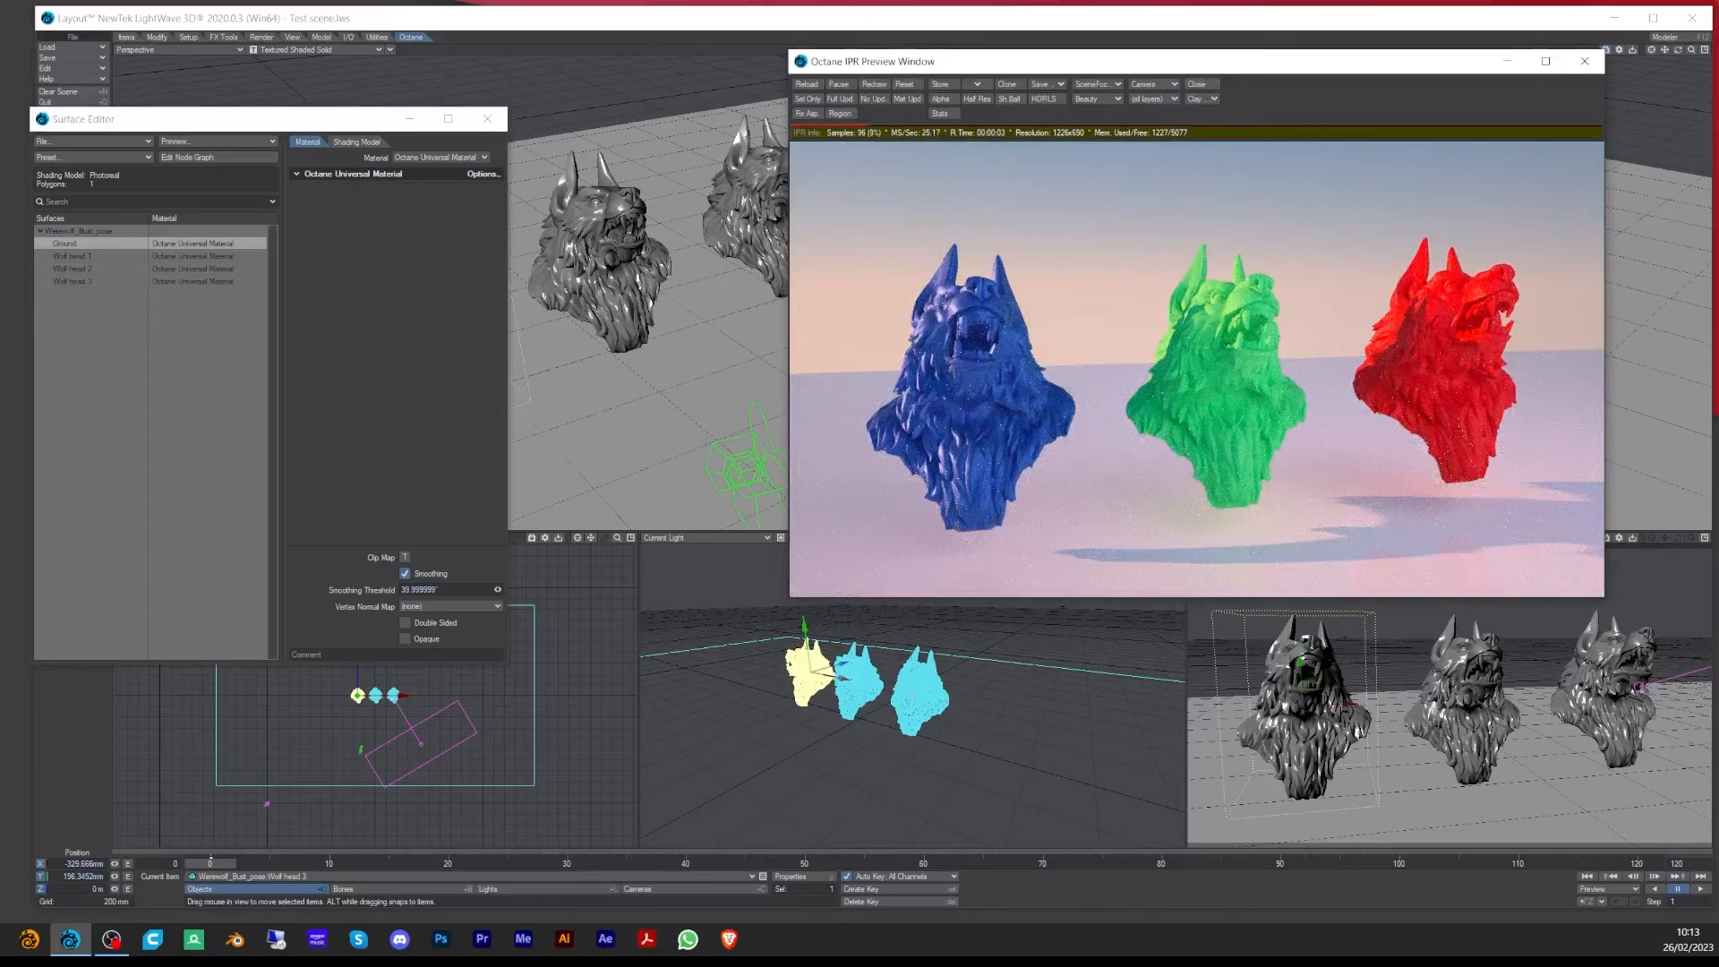
- Review the render preview's layer filter choices and keep it set to all layers
left_click(1159, 99)
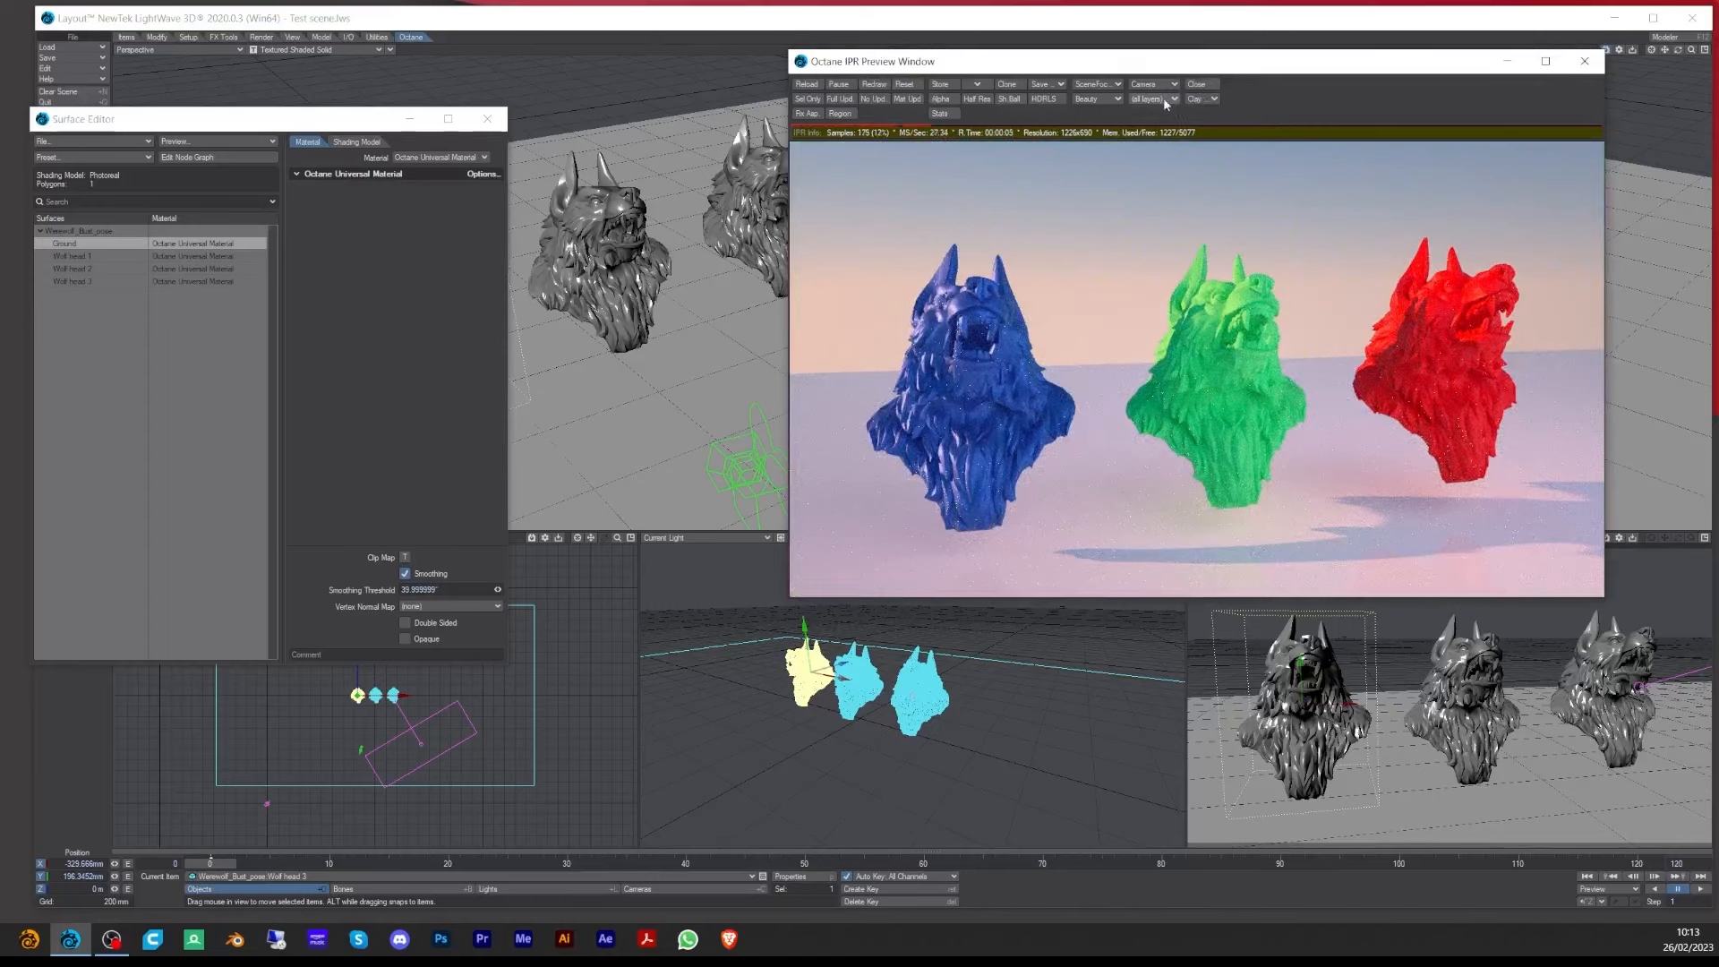
left_click(1162, 106)
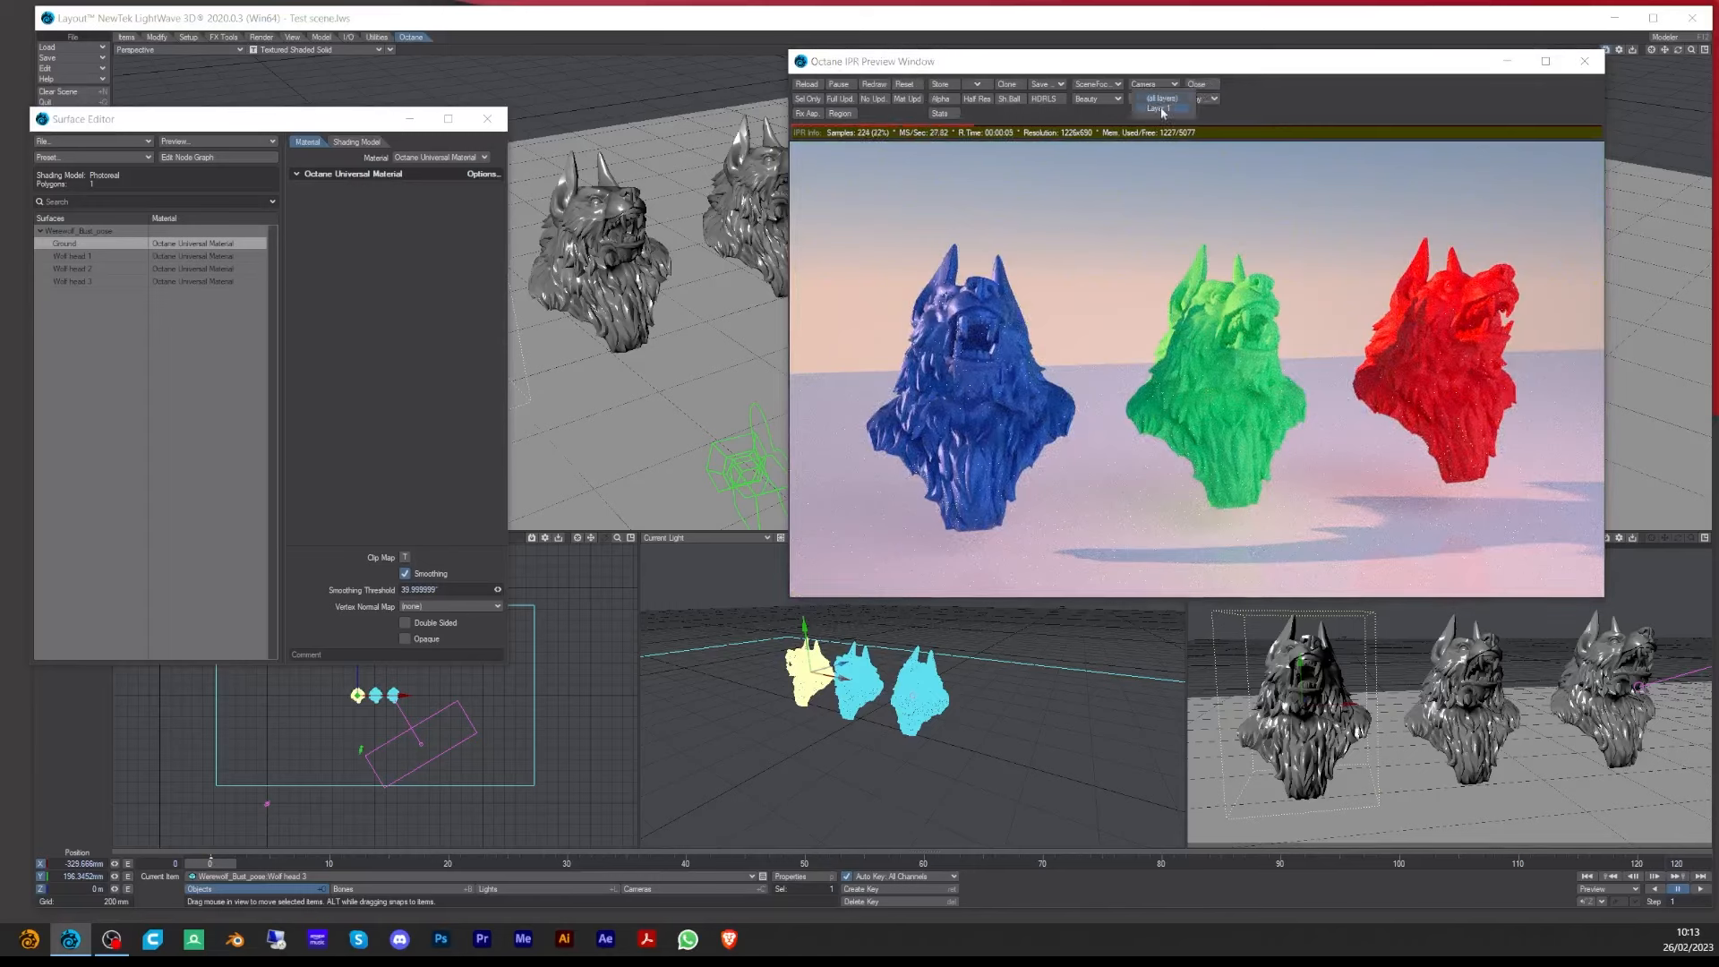
left_click(1160, 100)
left_click(1151, 89)
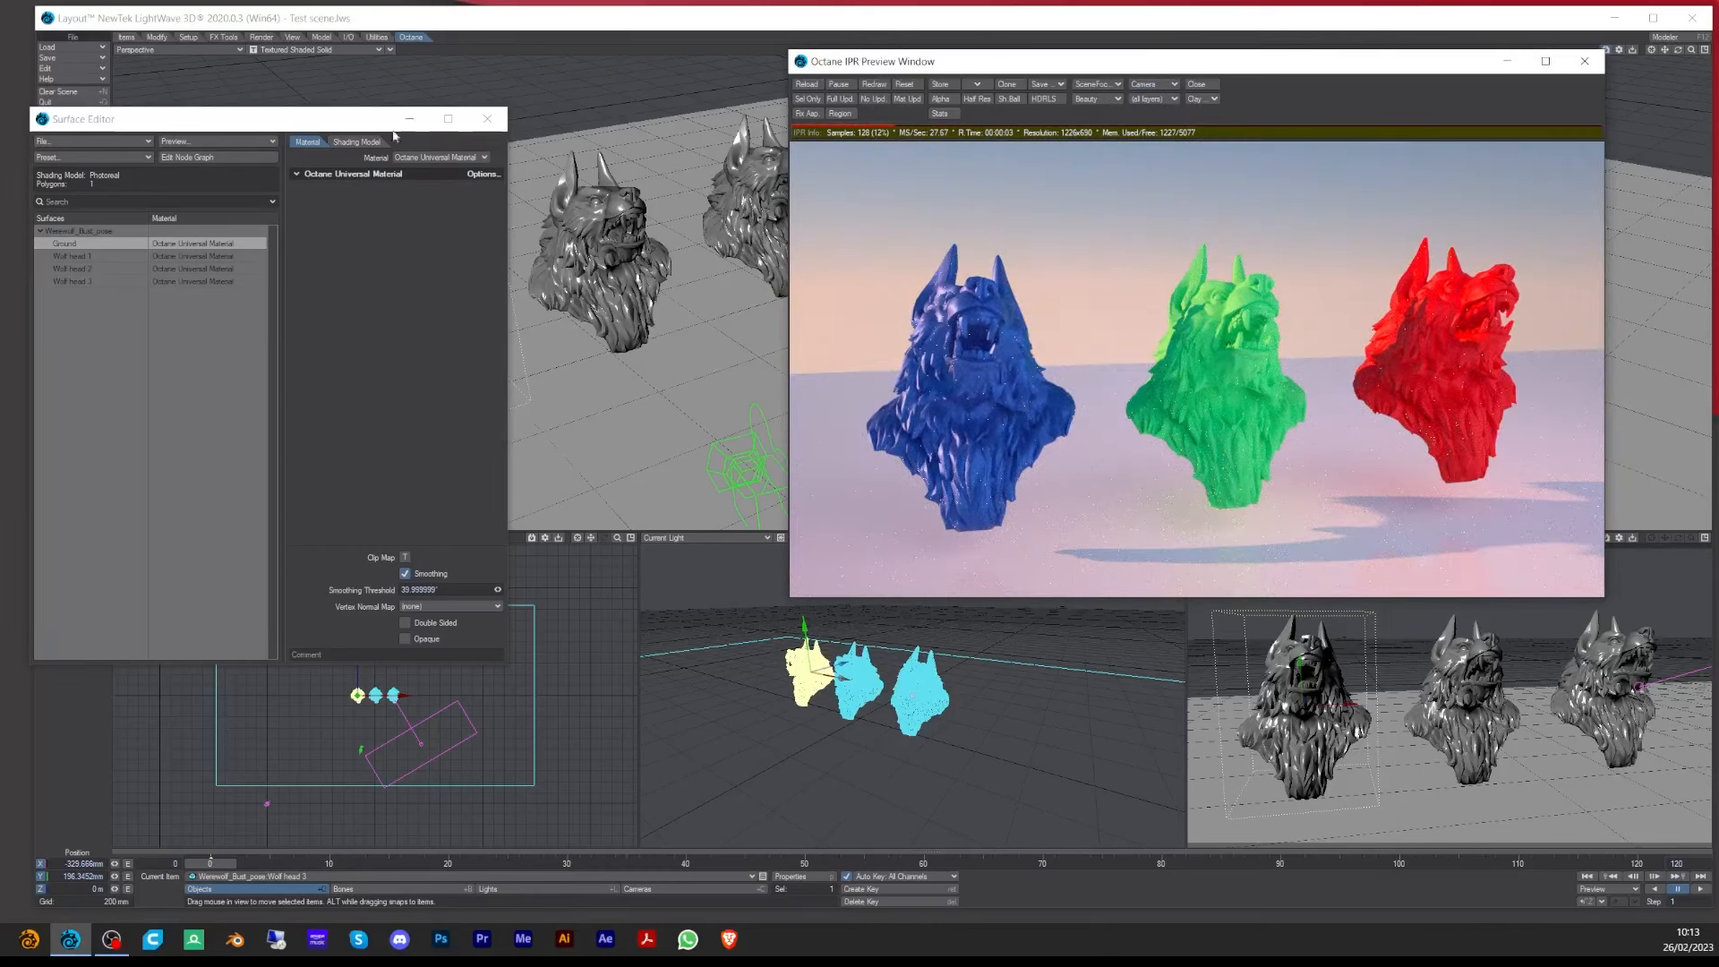
- Pick the green wolf head's surface in the render preview and open its node graph, placed clear of the preview
left_click_drag(325, 124, 545, 96)
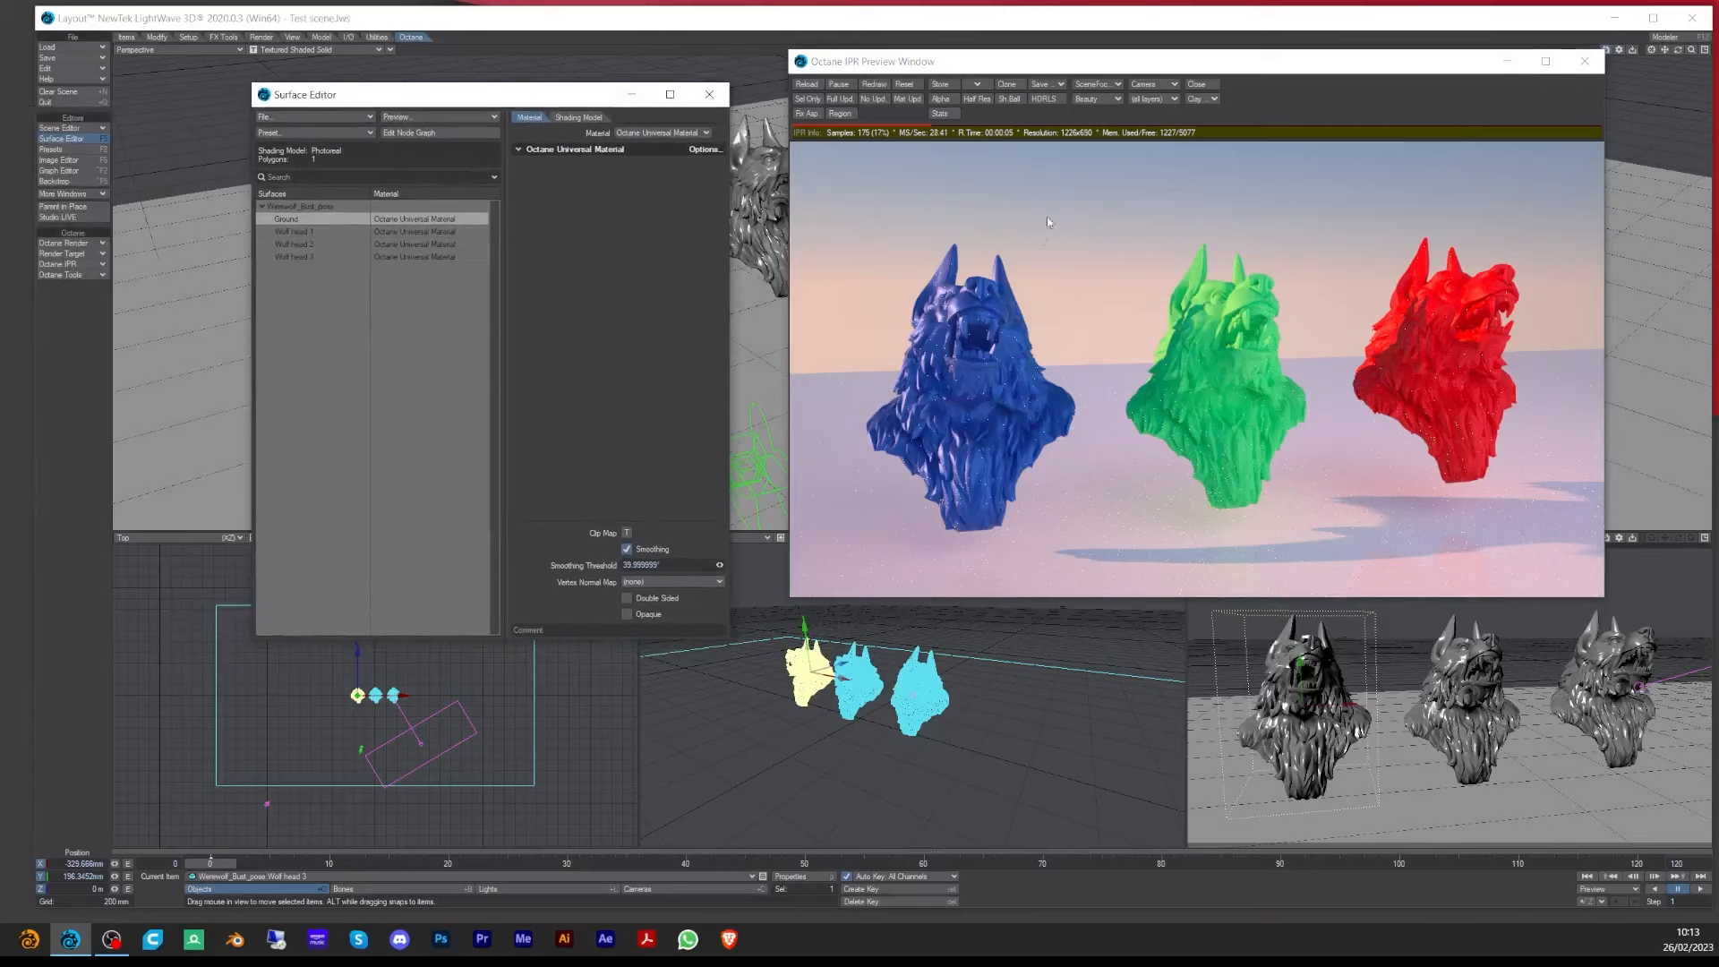
left_click(1204, 352)
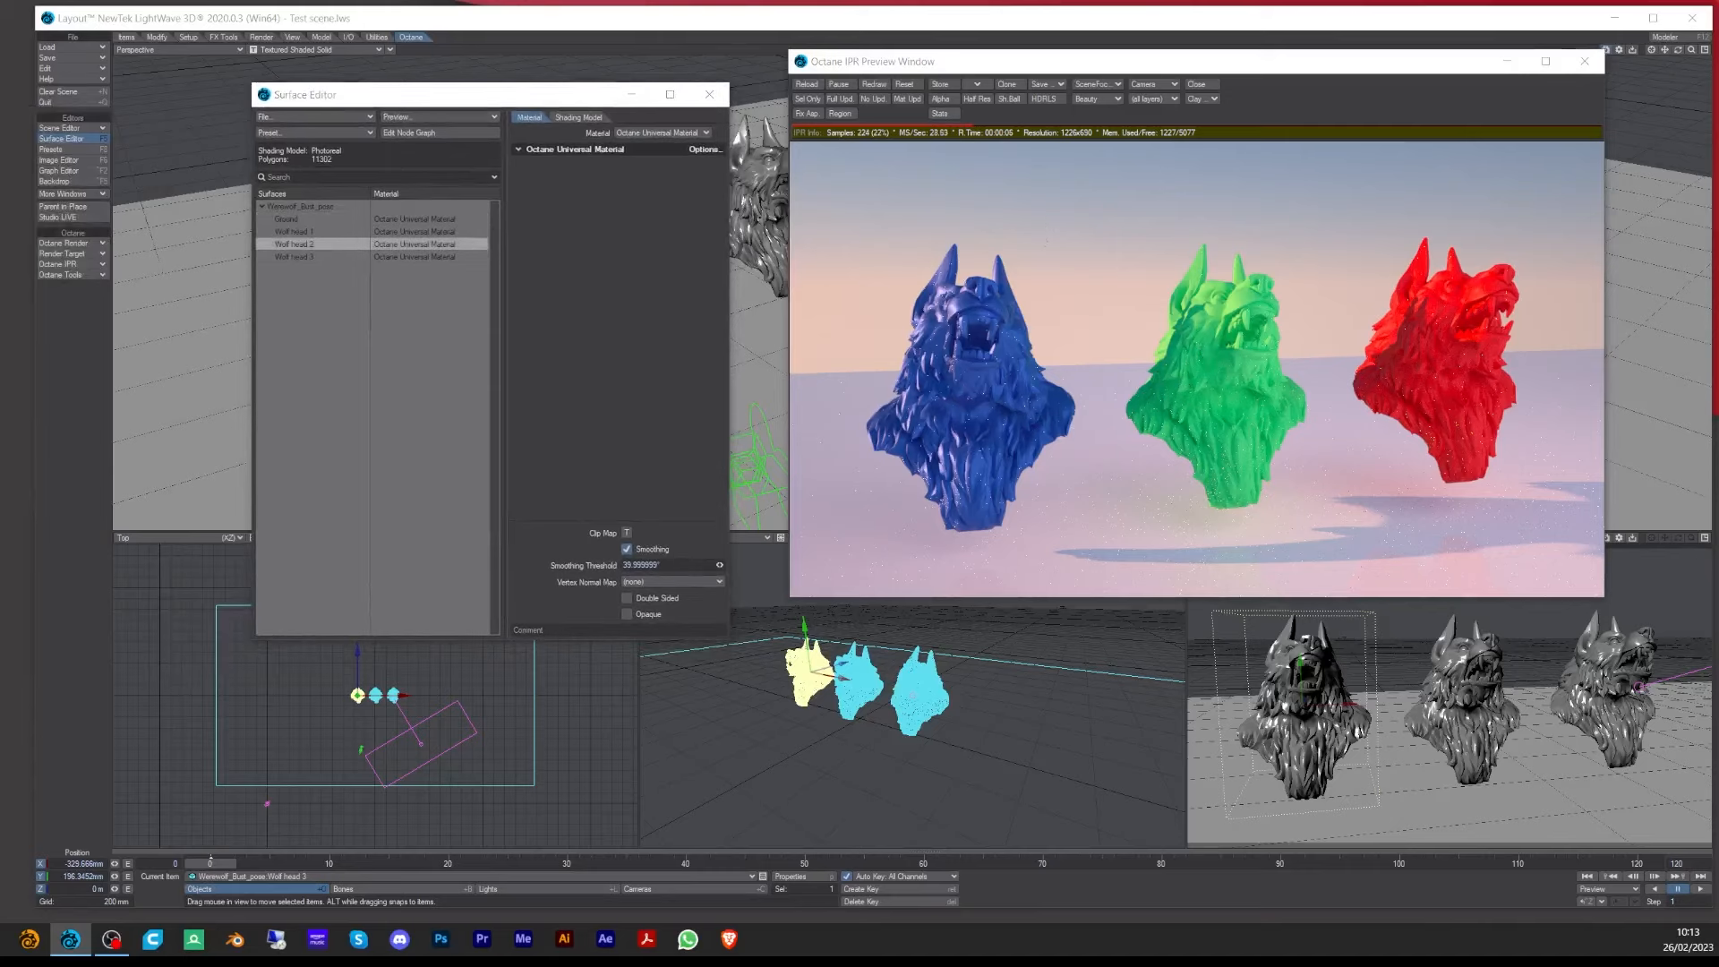
left_click(448, 134)
left_click_drag(487, 117, 326, 518)
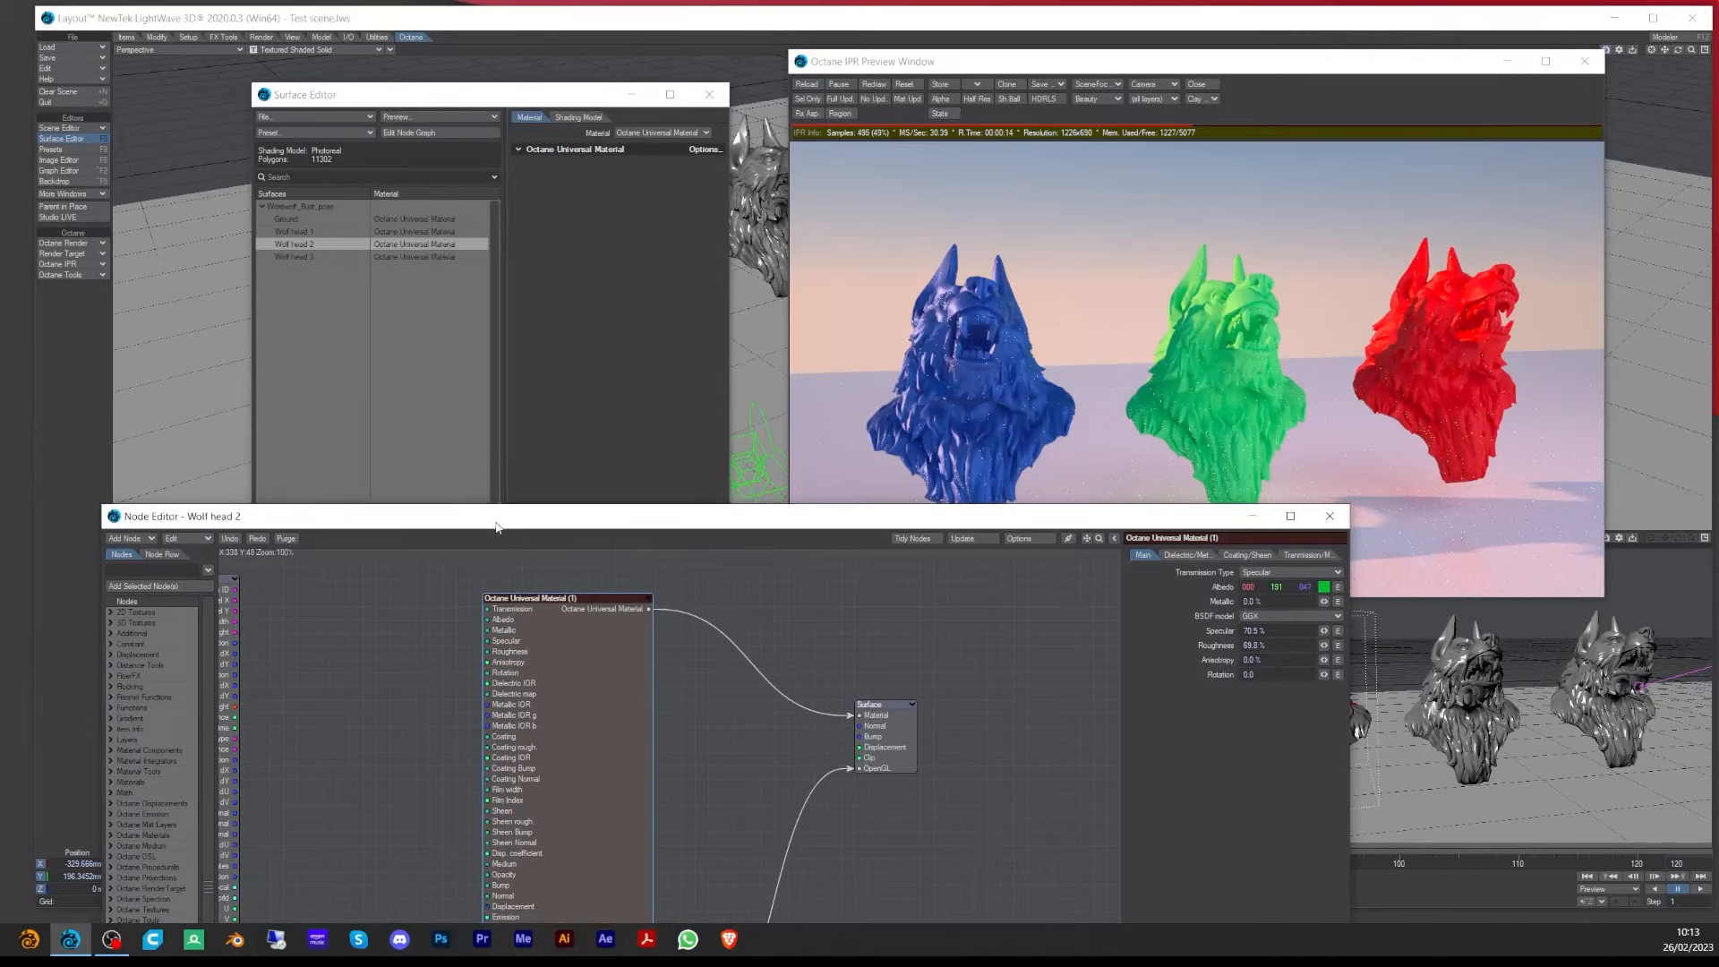
left_click_drag(491, 526, 508, 388)
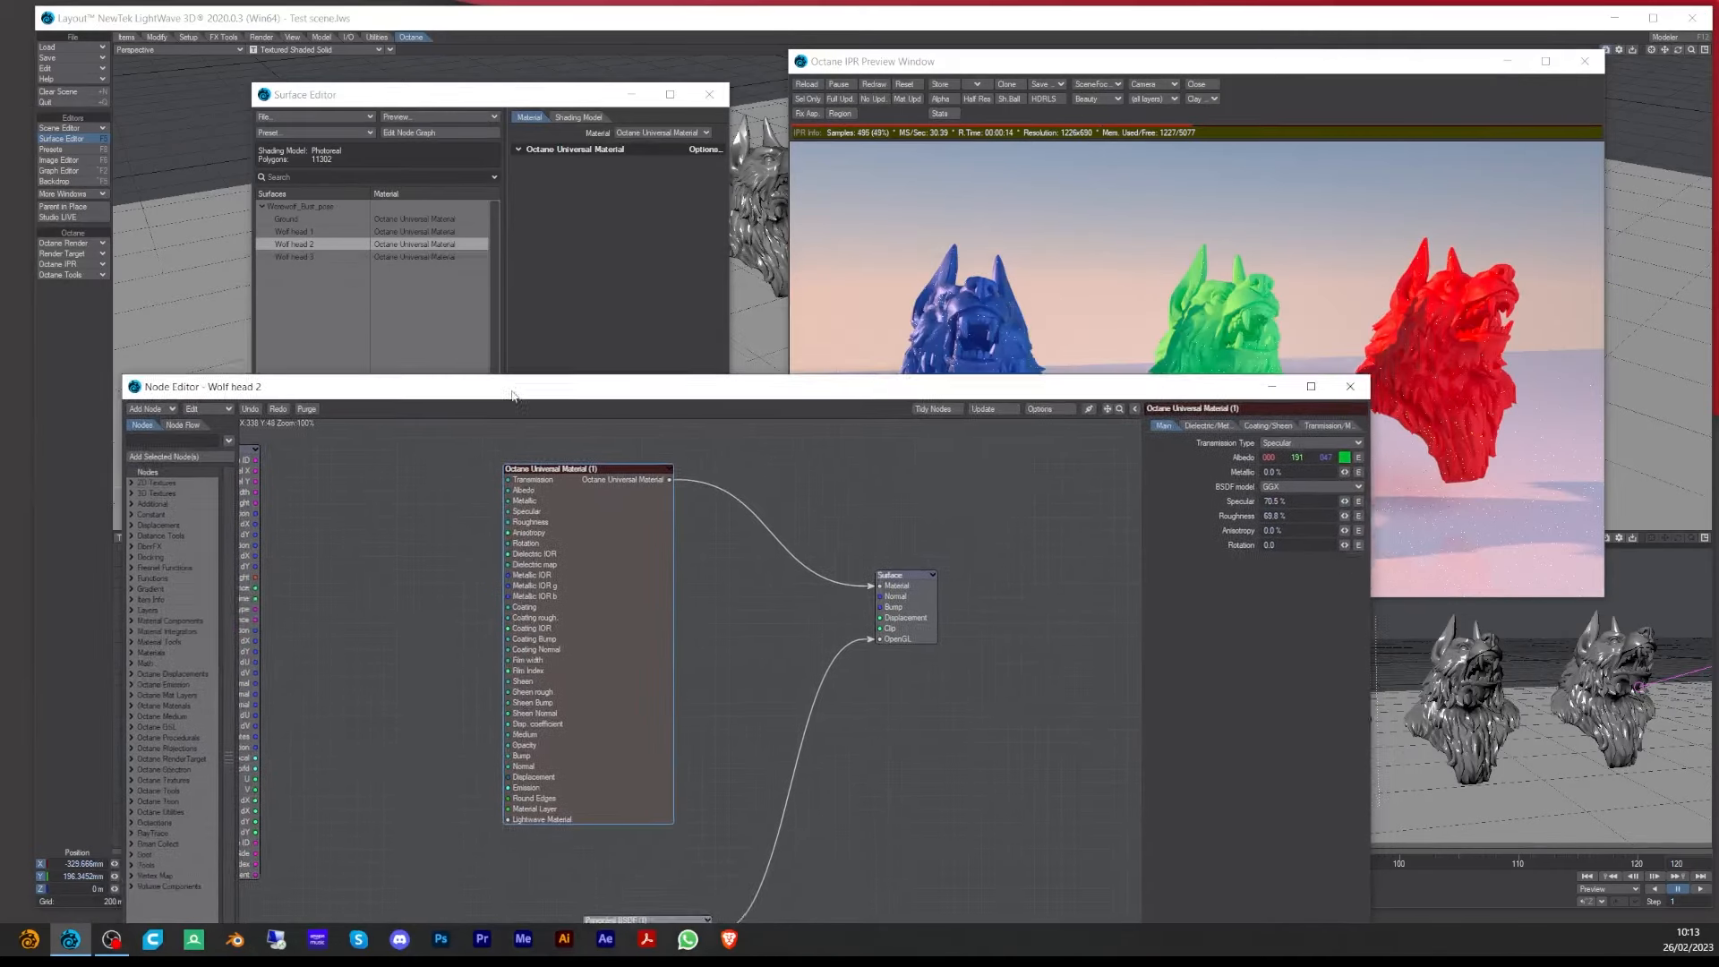
left_click_drag(978, 386, 850, 549)
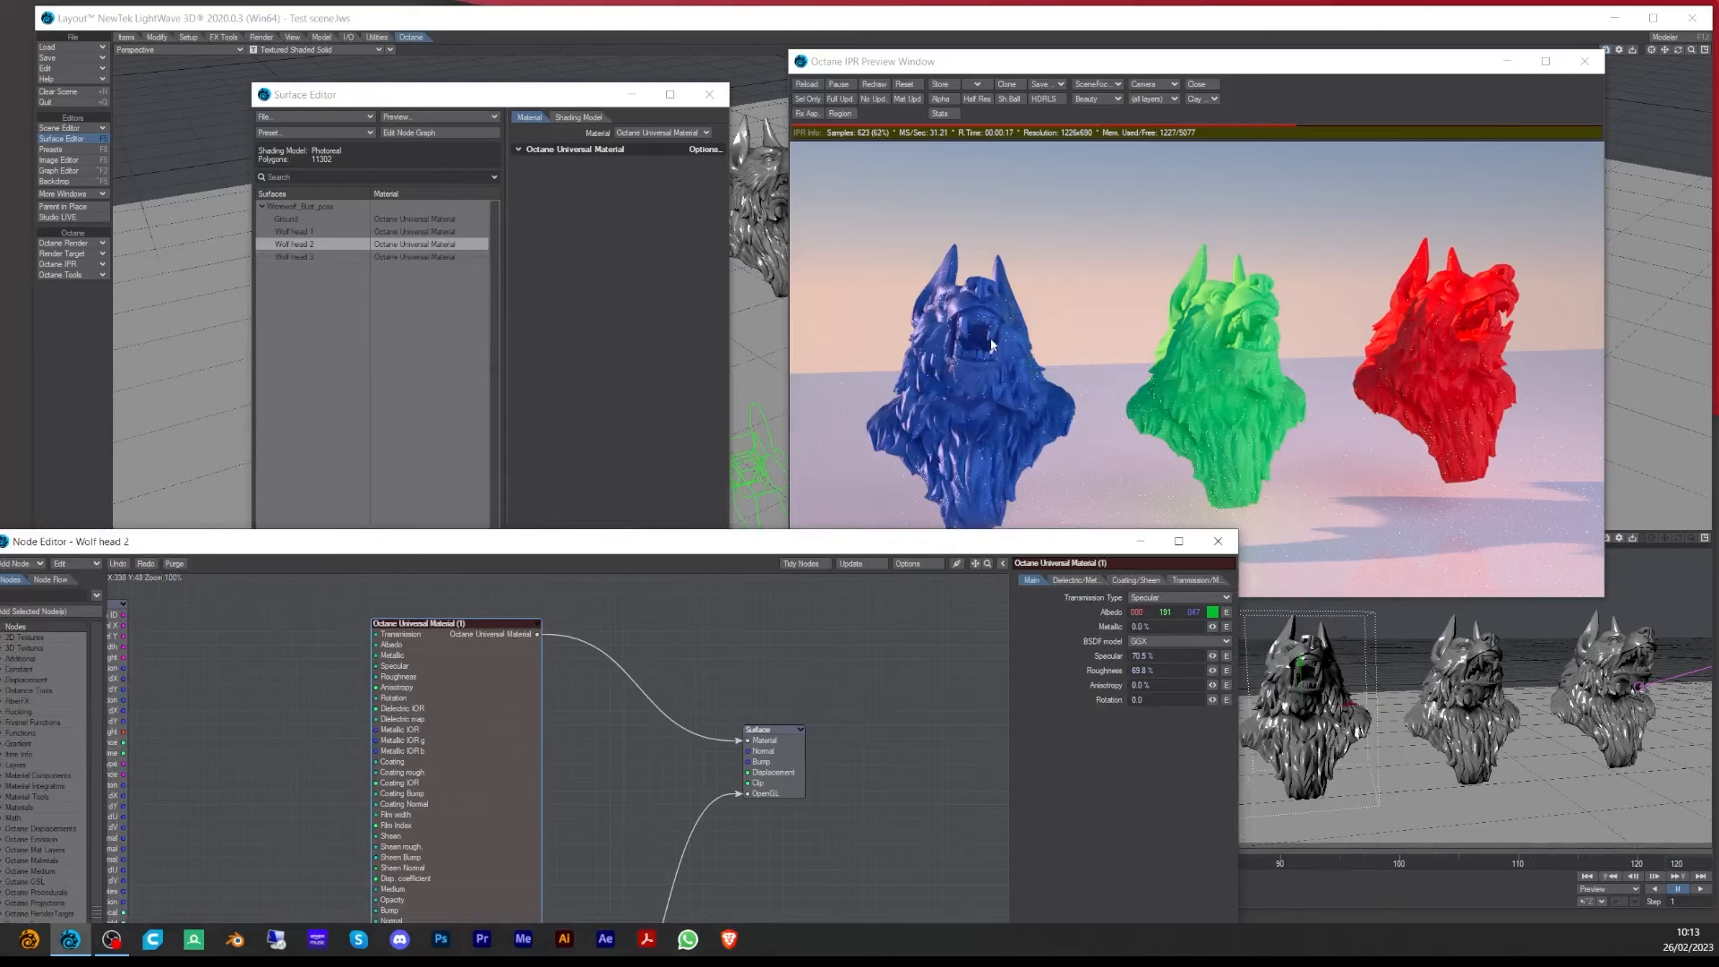
- Switch the node graph to the red wolf head's surface and back to the green one by picking them in the preview, and close the graph
left_click(1438, 321)
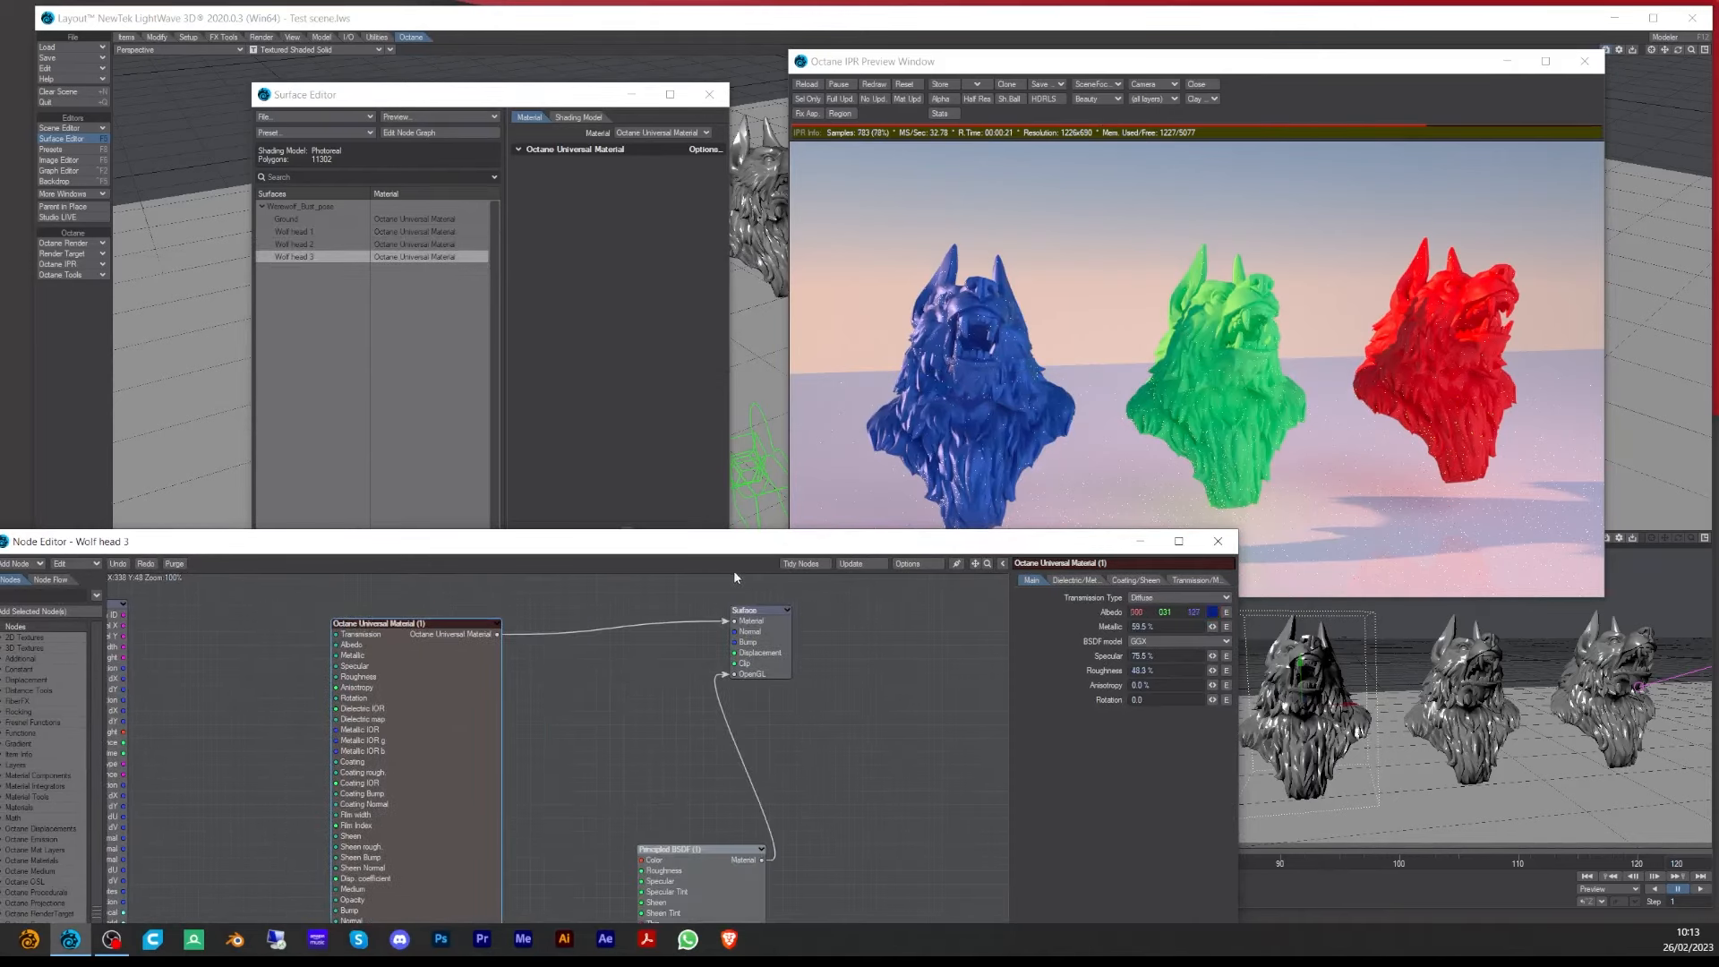
left_click_drag(733, 542, 750, 589)
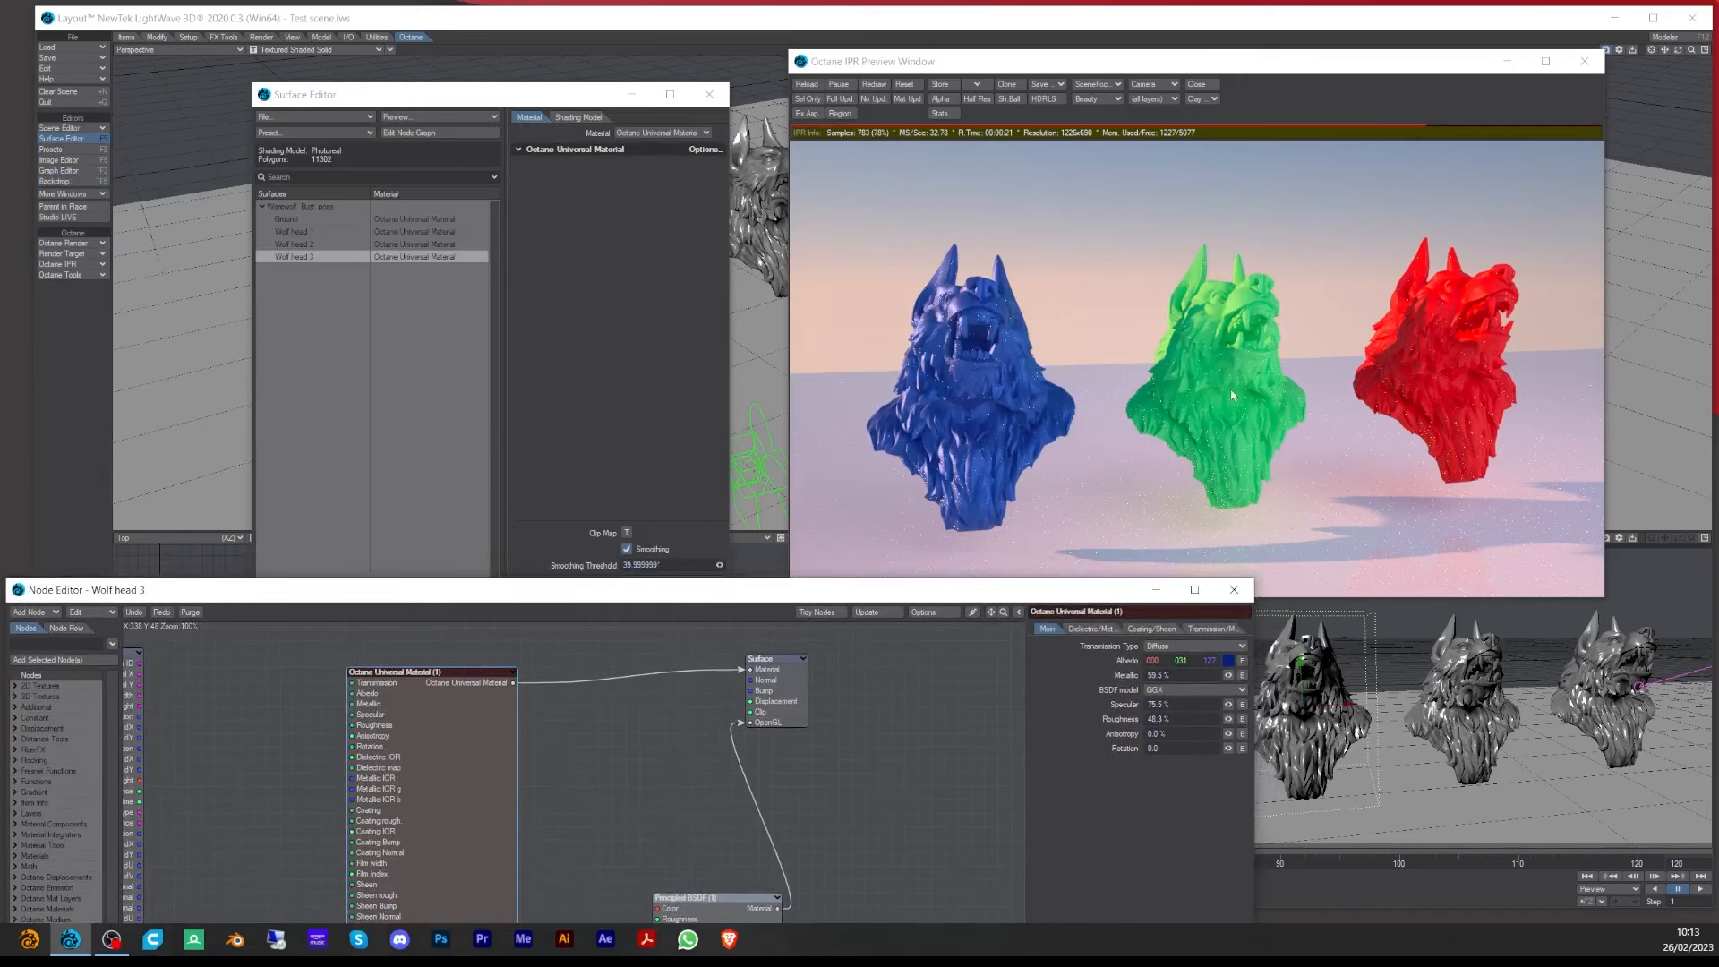
left_click(1232, 395)
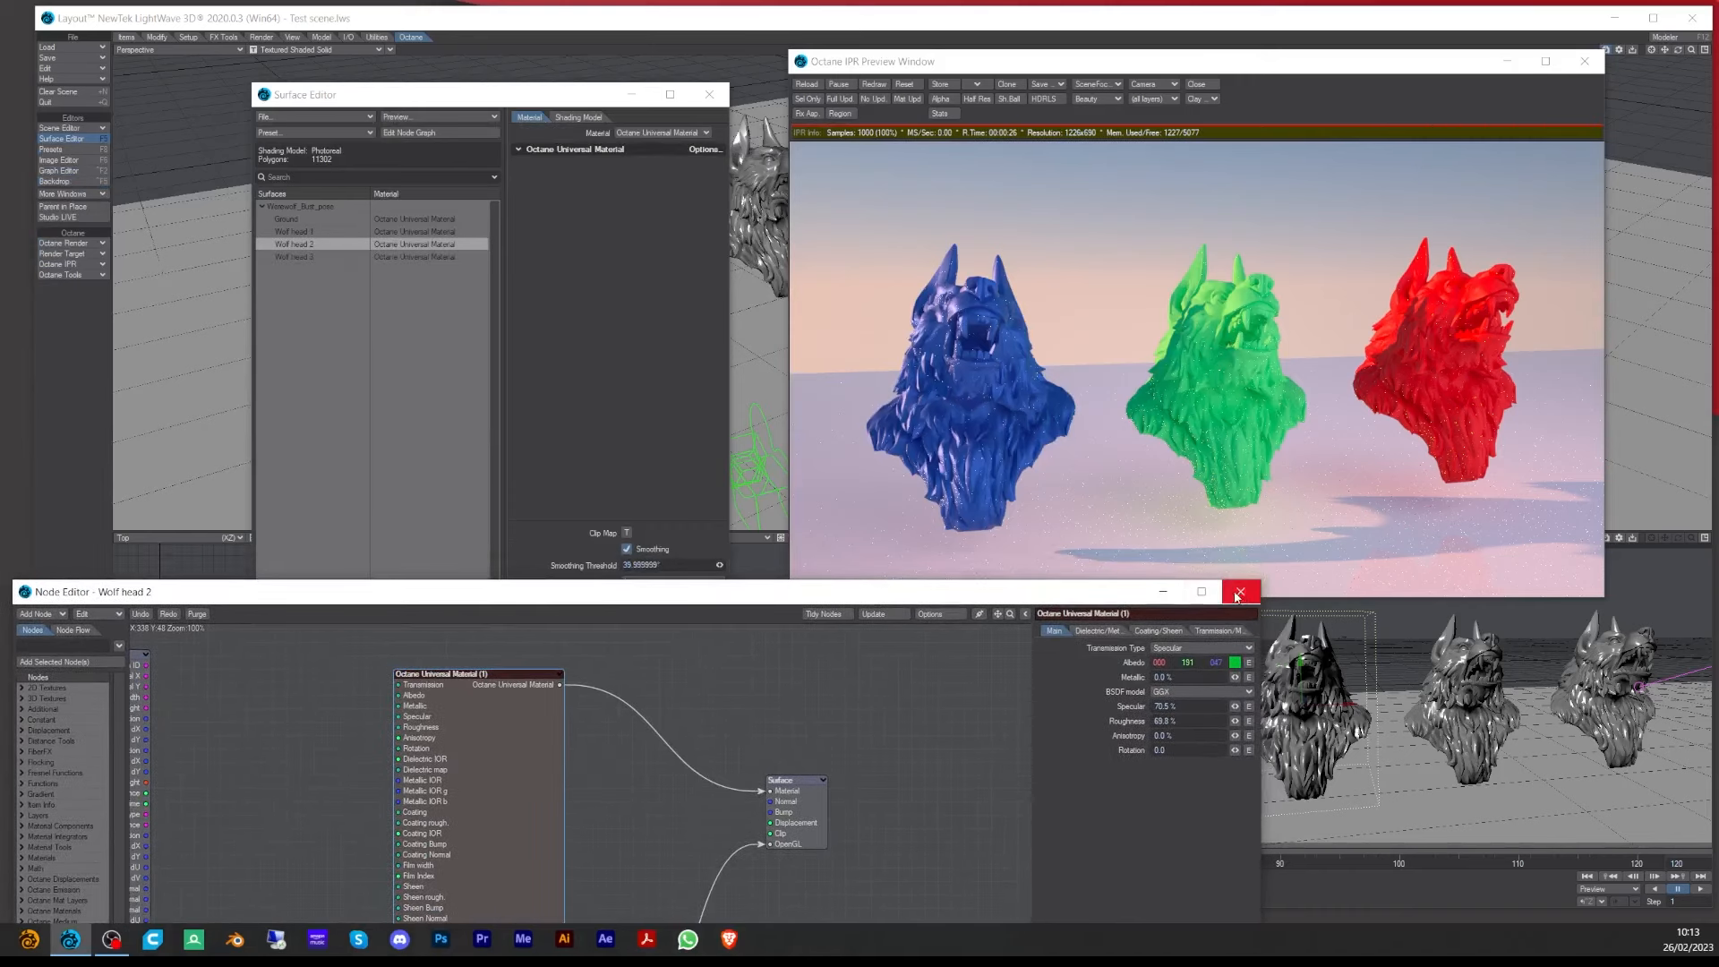
left_click(1238, 591)
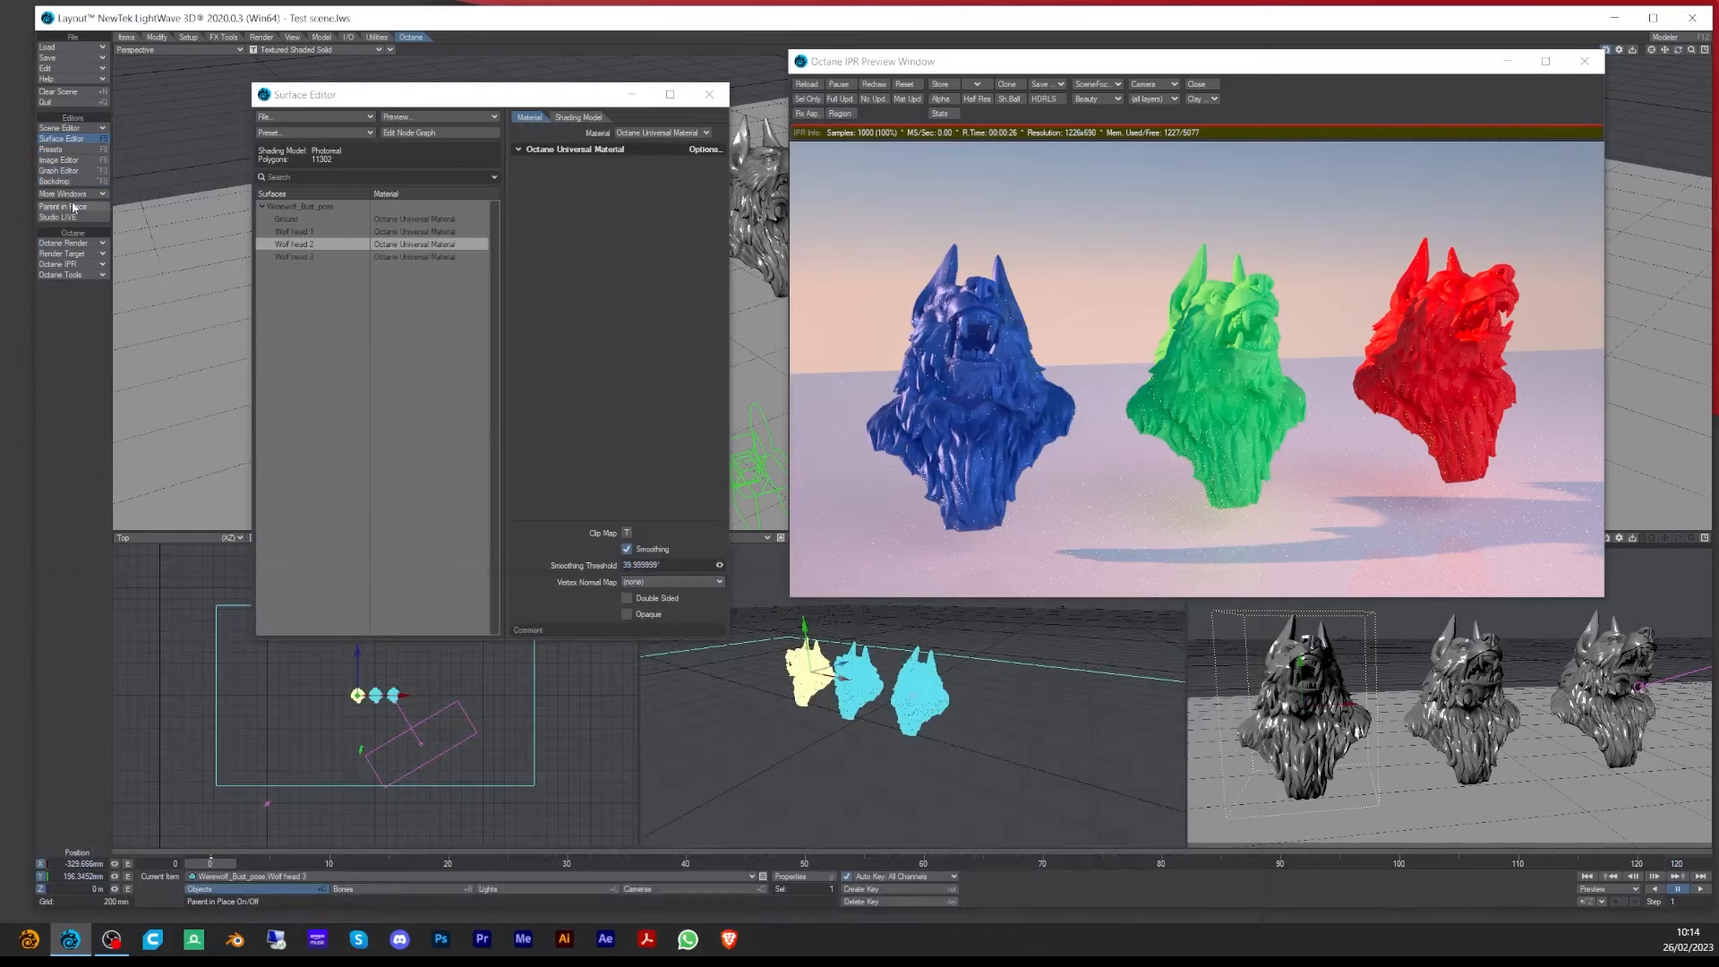
- Open the Octane render target's node graph and resize and position its window to reach the Render Passes node beside the preview
left_click(87, 253)
left_click(87, 250)
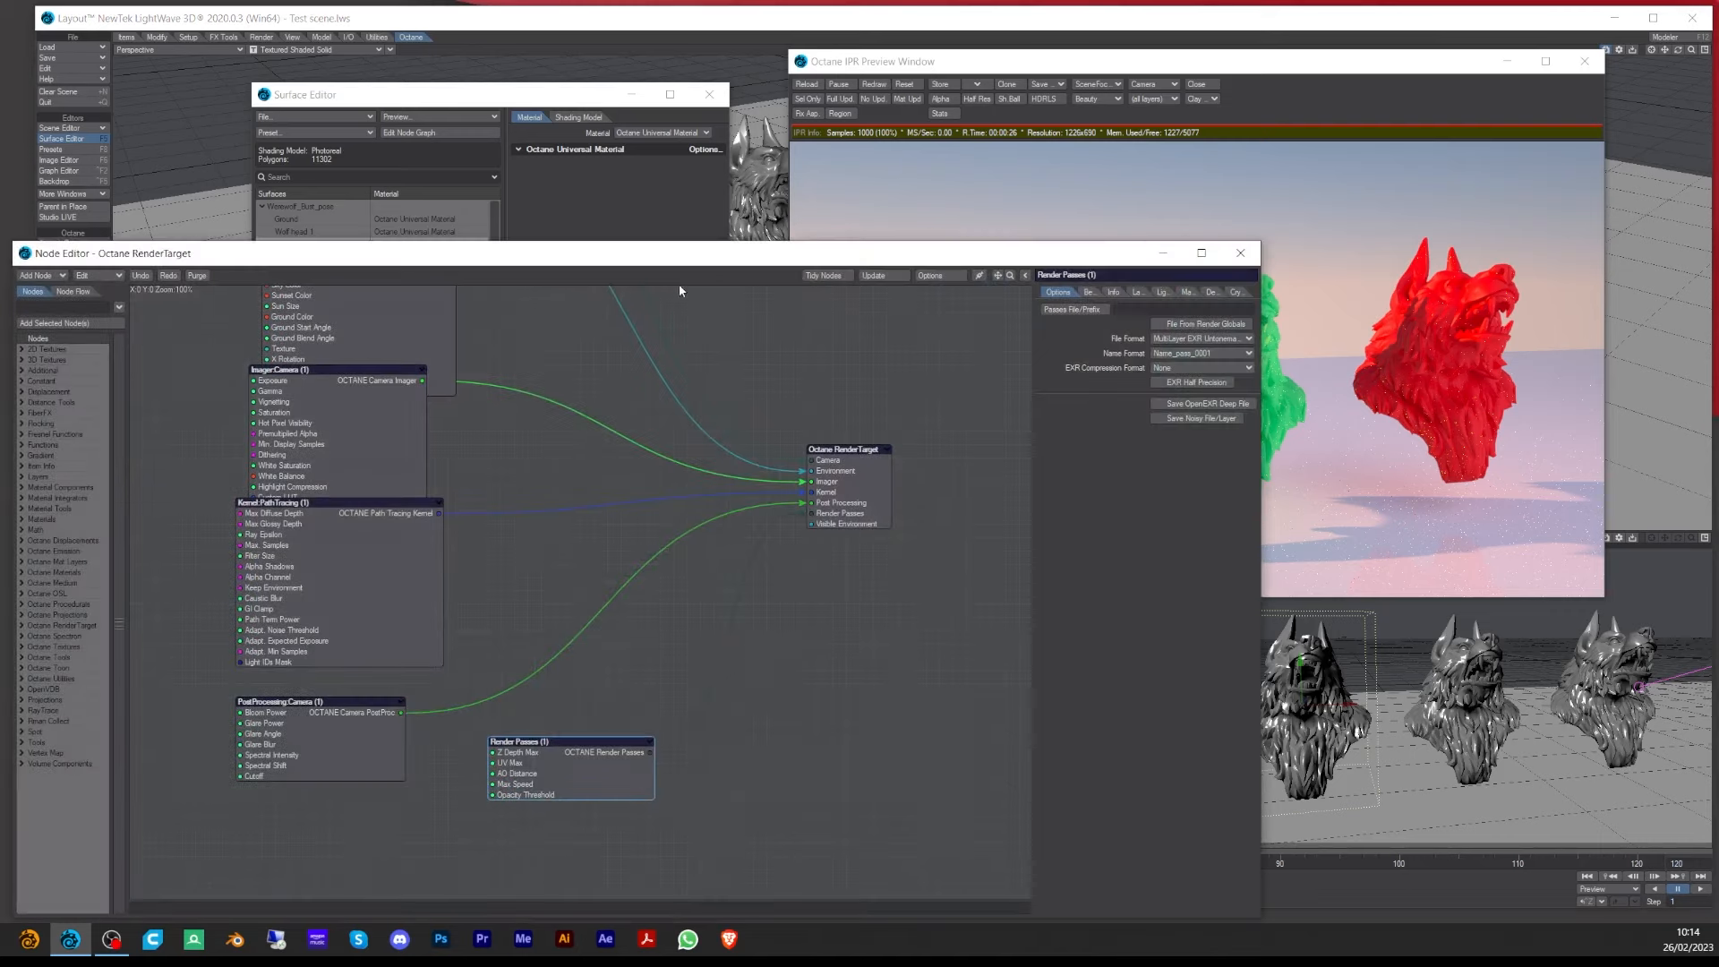
left_click_drag(688, 271, 754, 134)
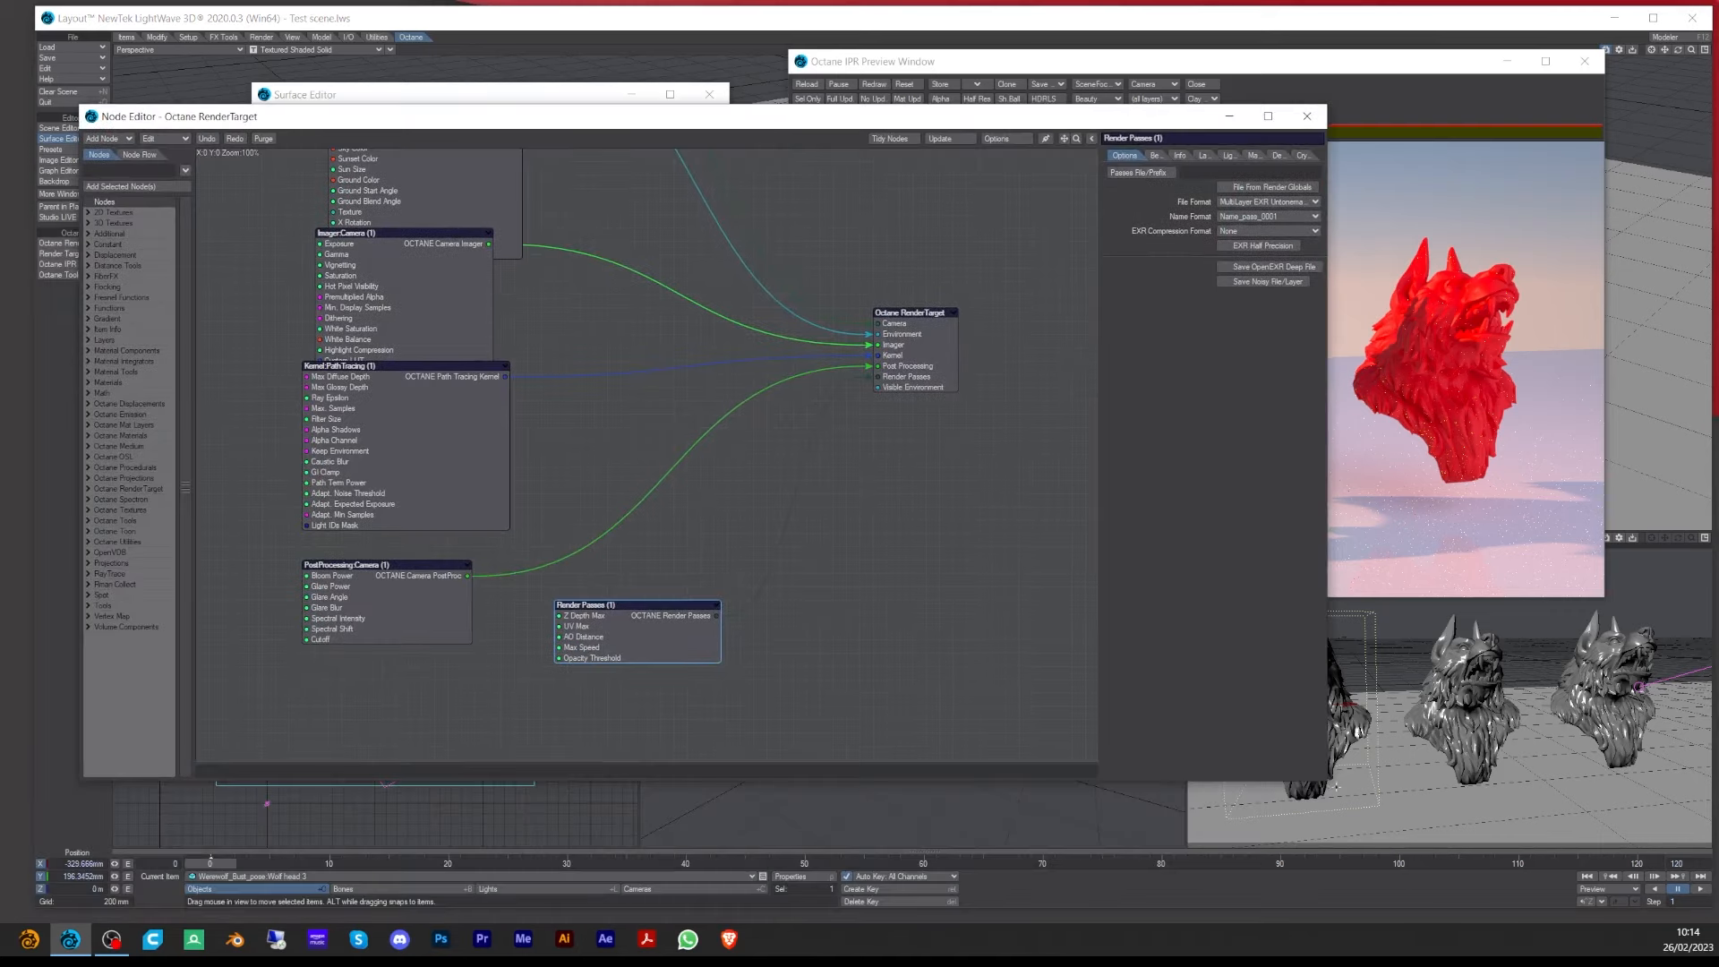
left_click_drag(1330, 781, 1144, 830)
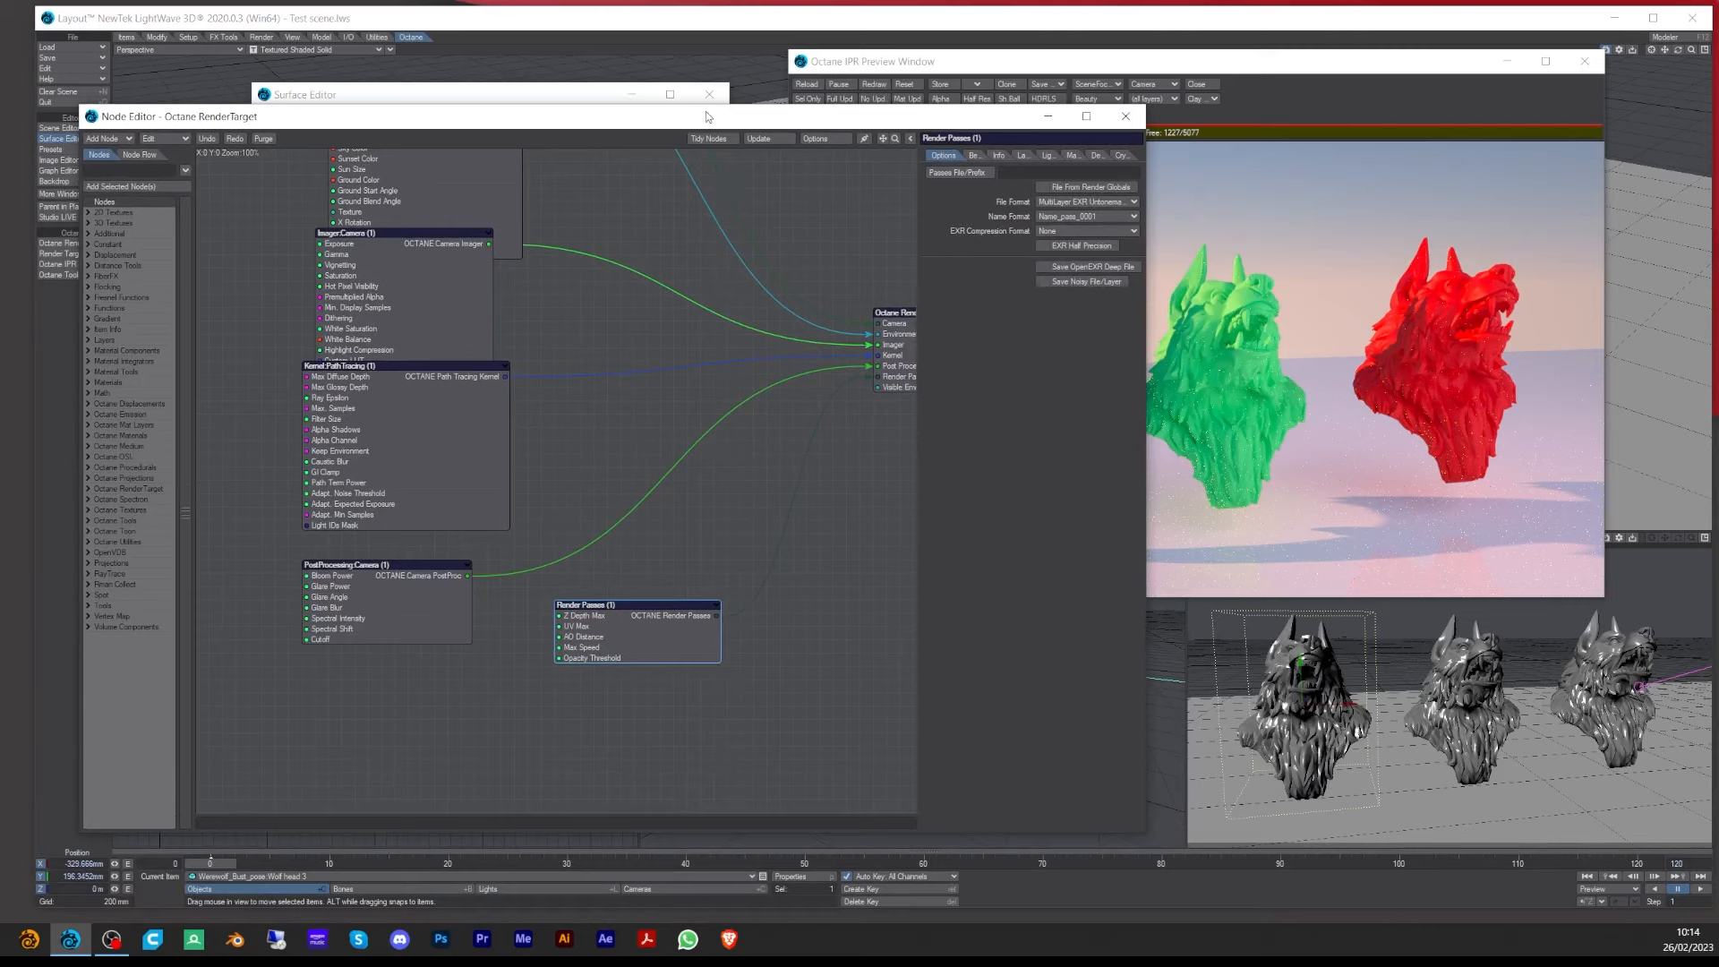
left_click_drag(708, 116, 598, 103)
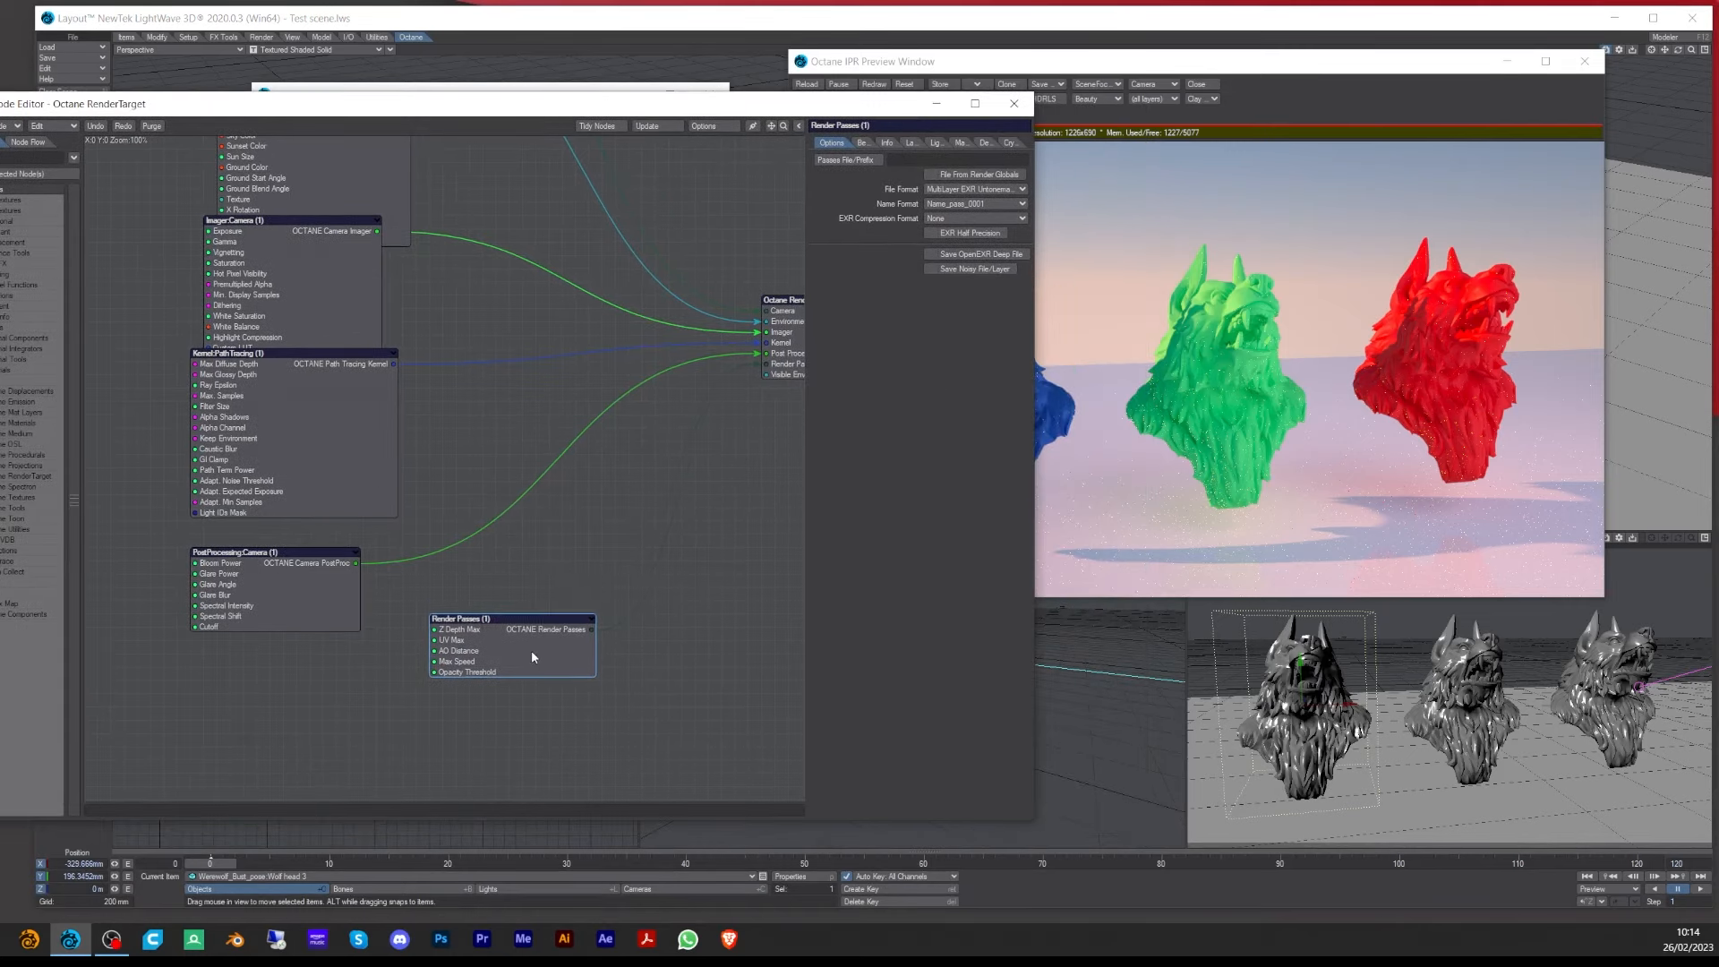
left_click_drag(532, 657, 528, 658)
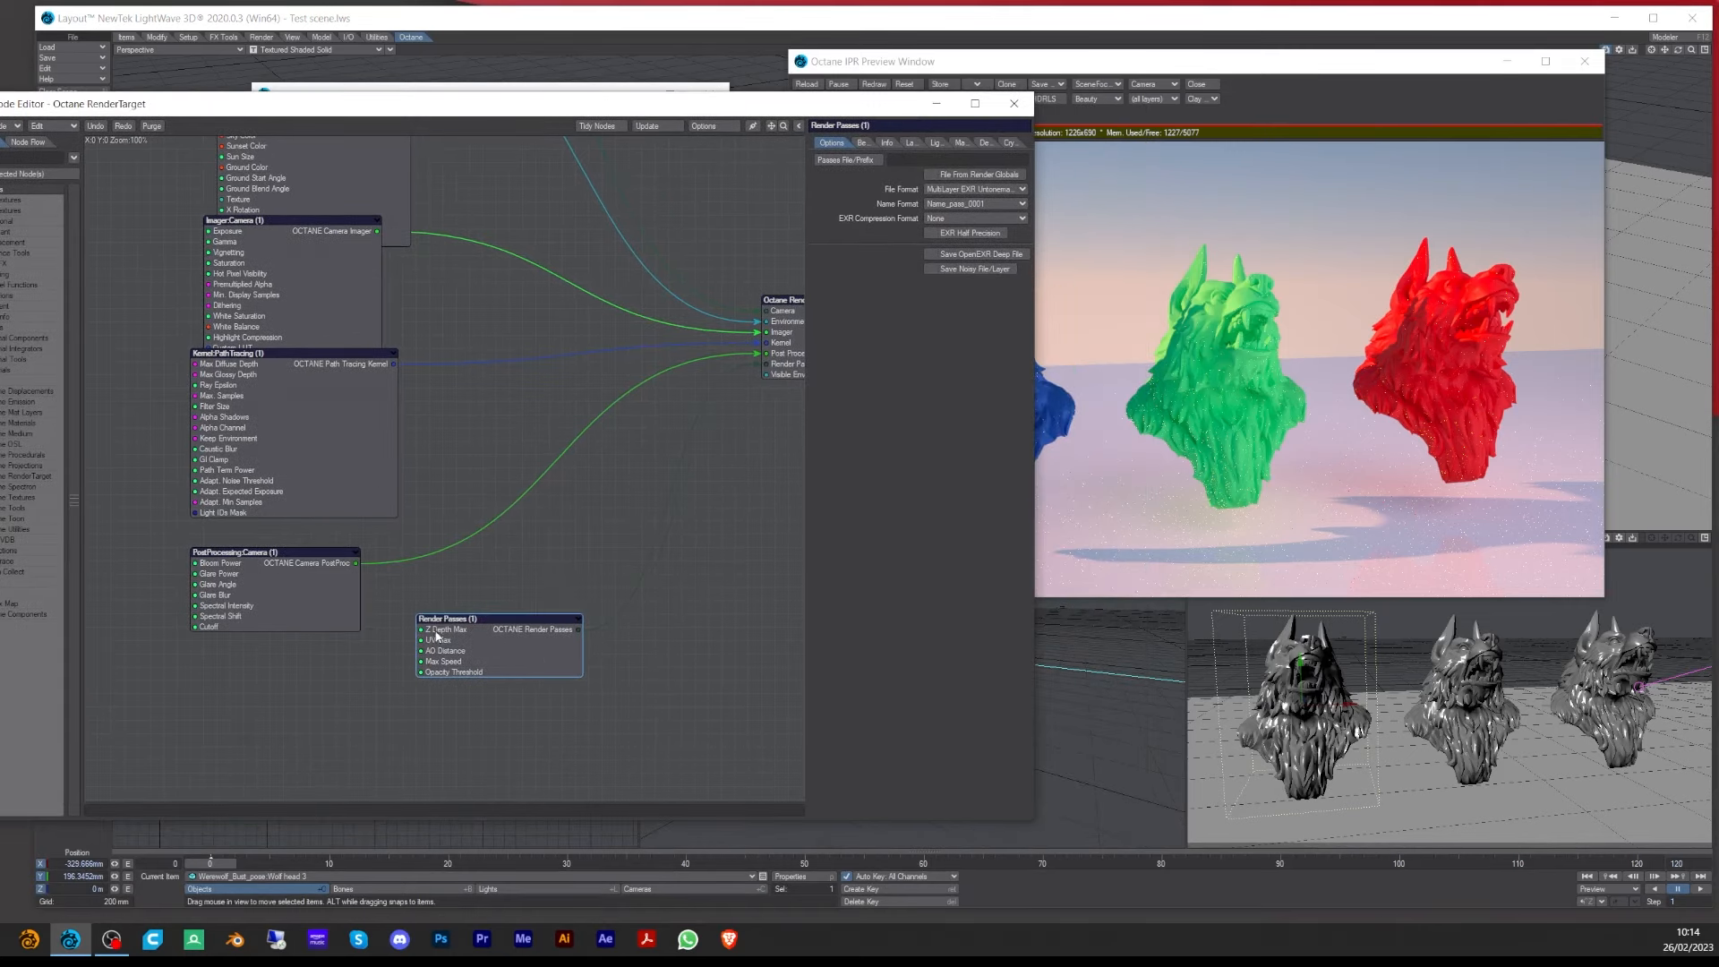
- Review the Beauty, Info and Layers passes of the Render Passes node and enable the Wireframe pass
left_click(864, 144)
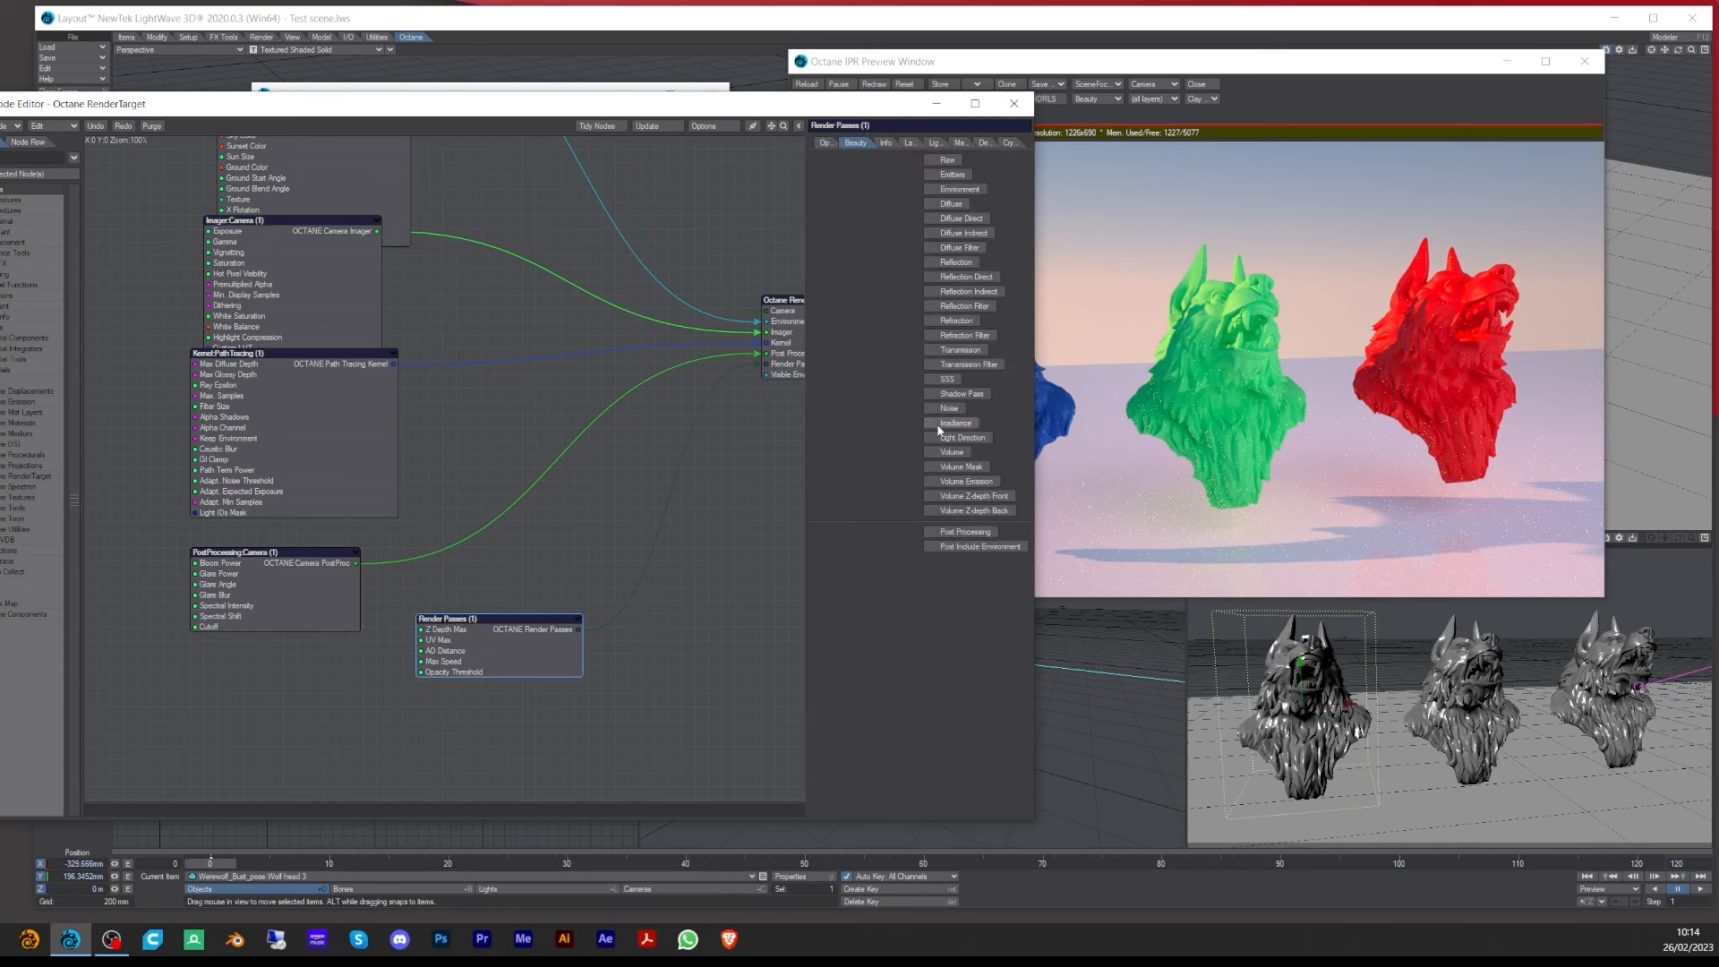
left_click(885, 143)
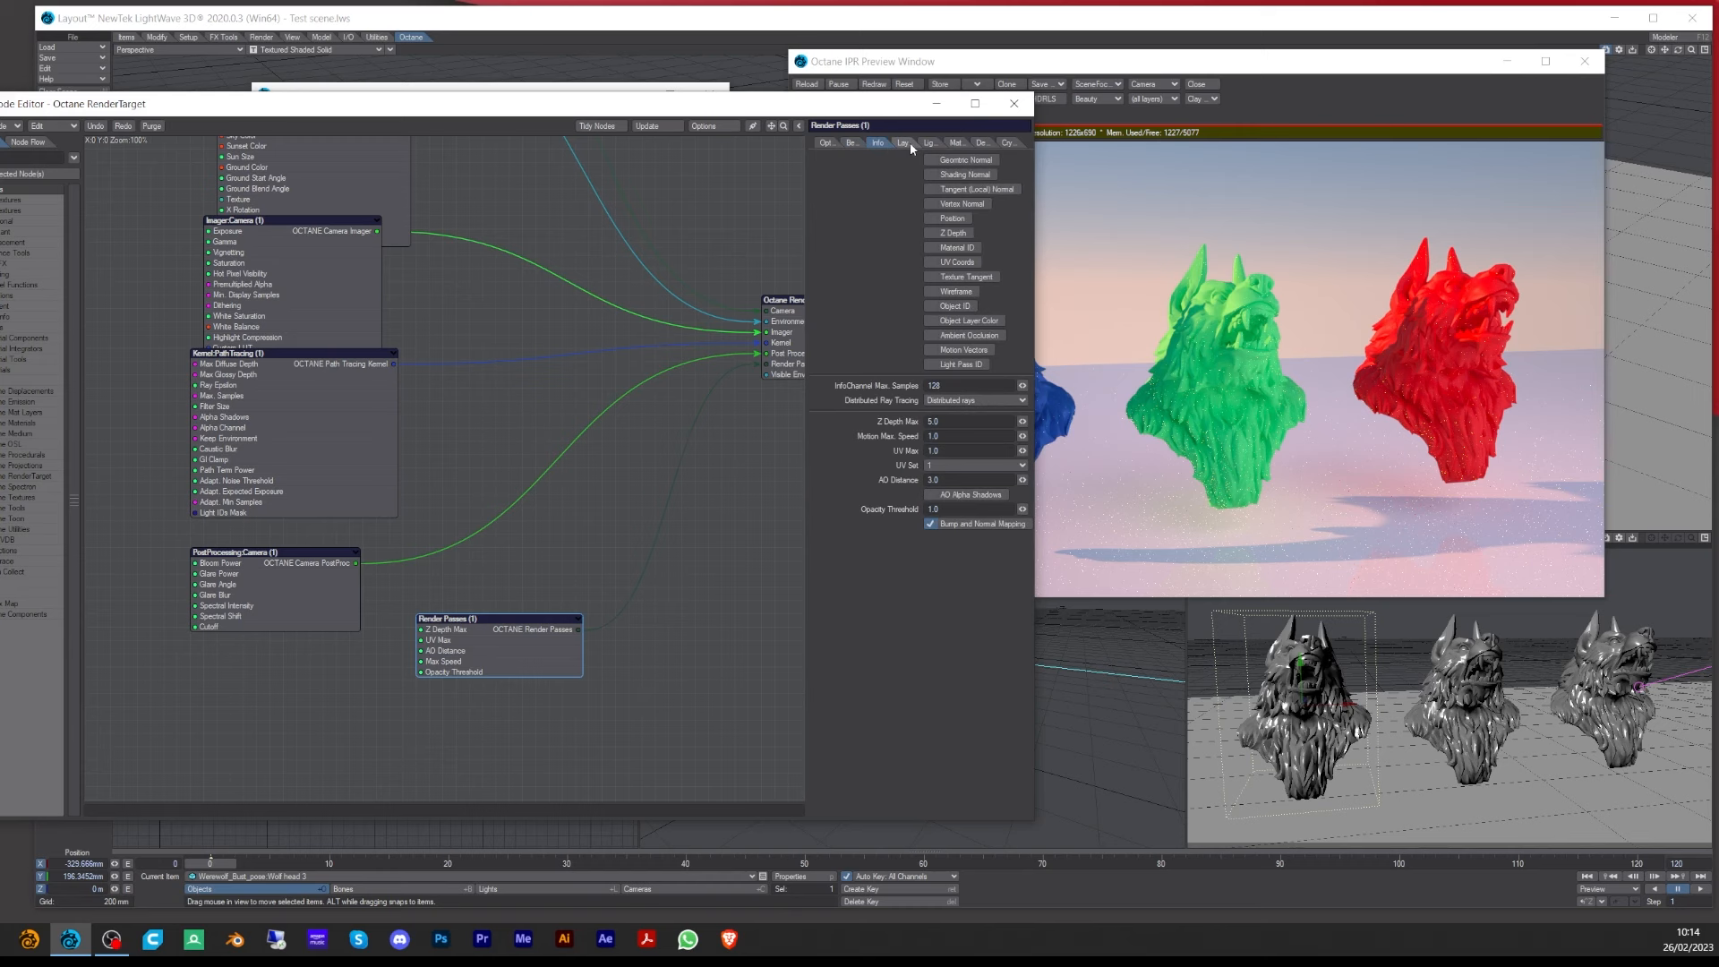
left_click(904, 143)
left_click(878, 144)
left_click(958, 295)
left_click_drag(838, 105, 776, 256)
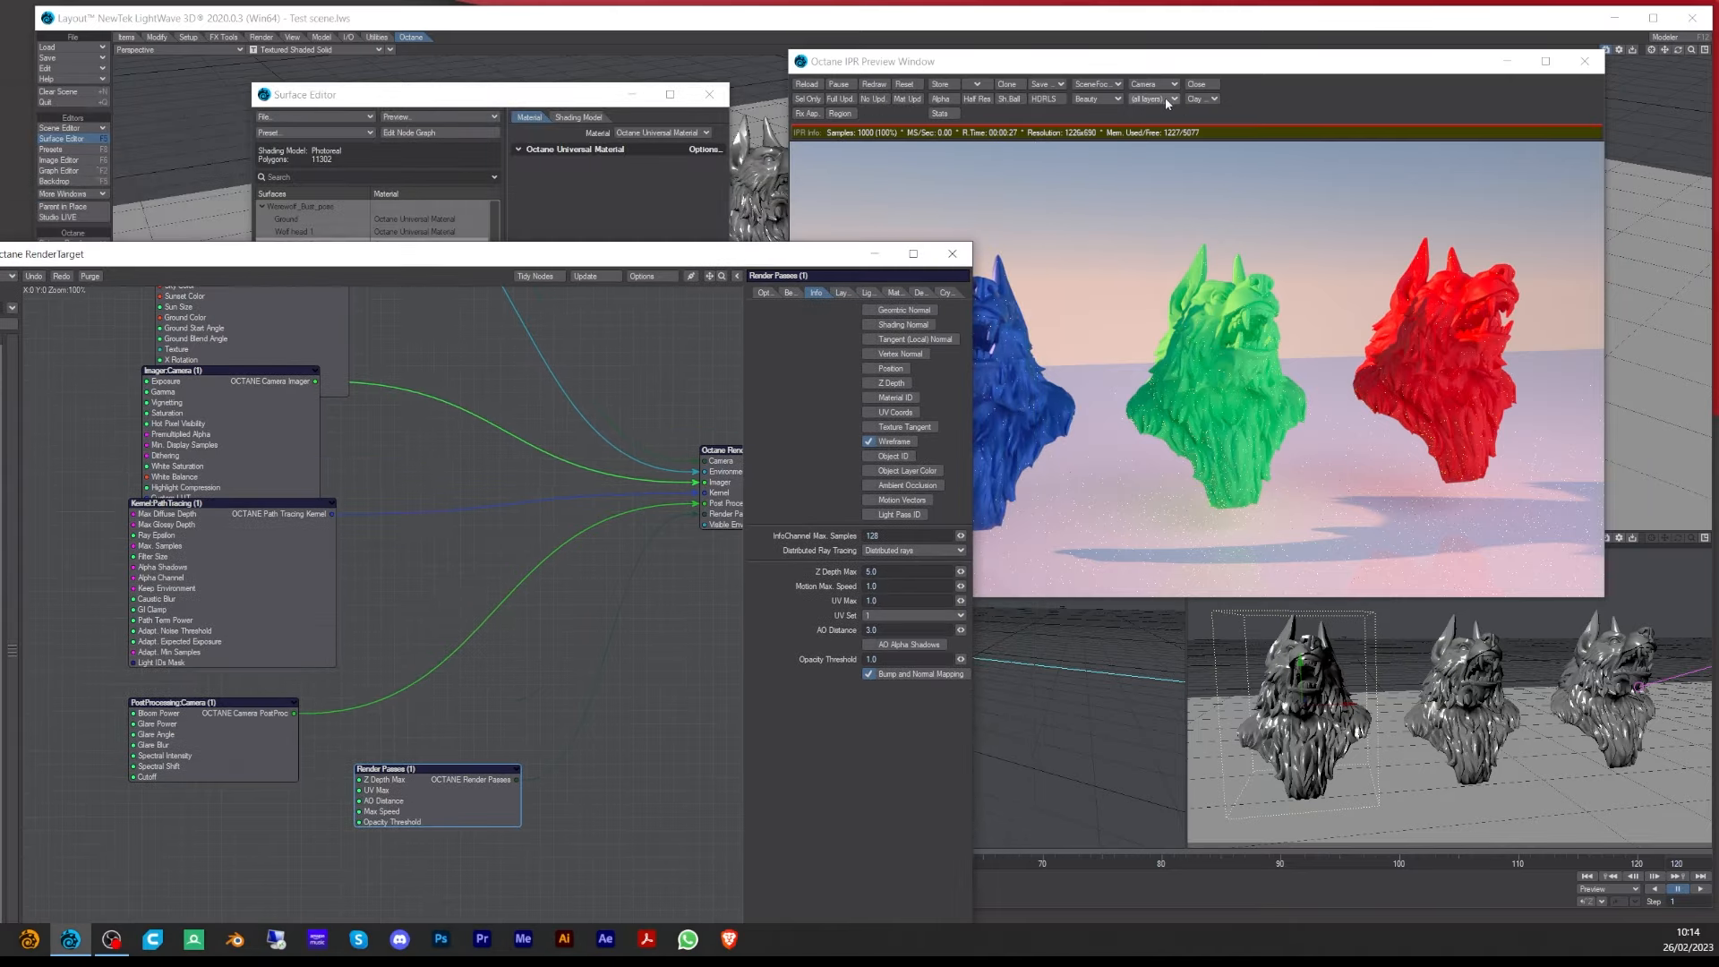
- Display the Wireframe pass in the render preview and return the preview to Beauty
left_click(1100, 96)
left_click(1101, 146)
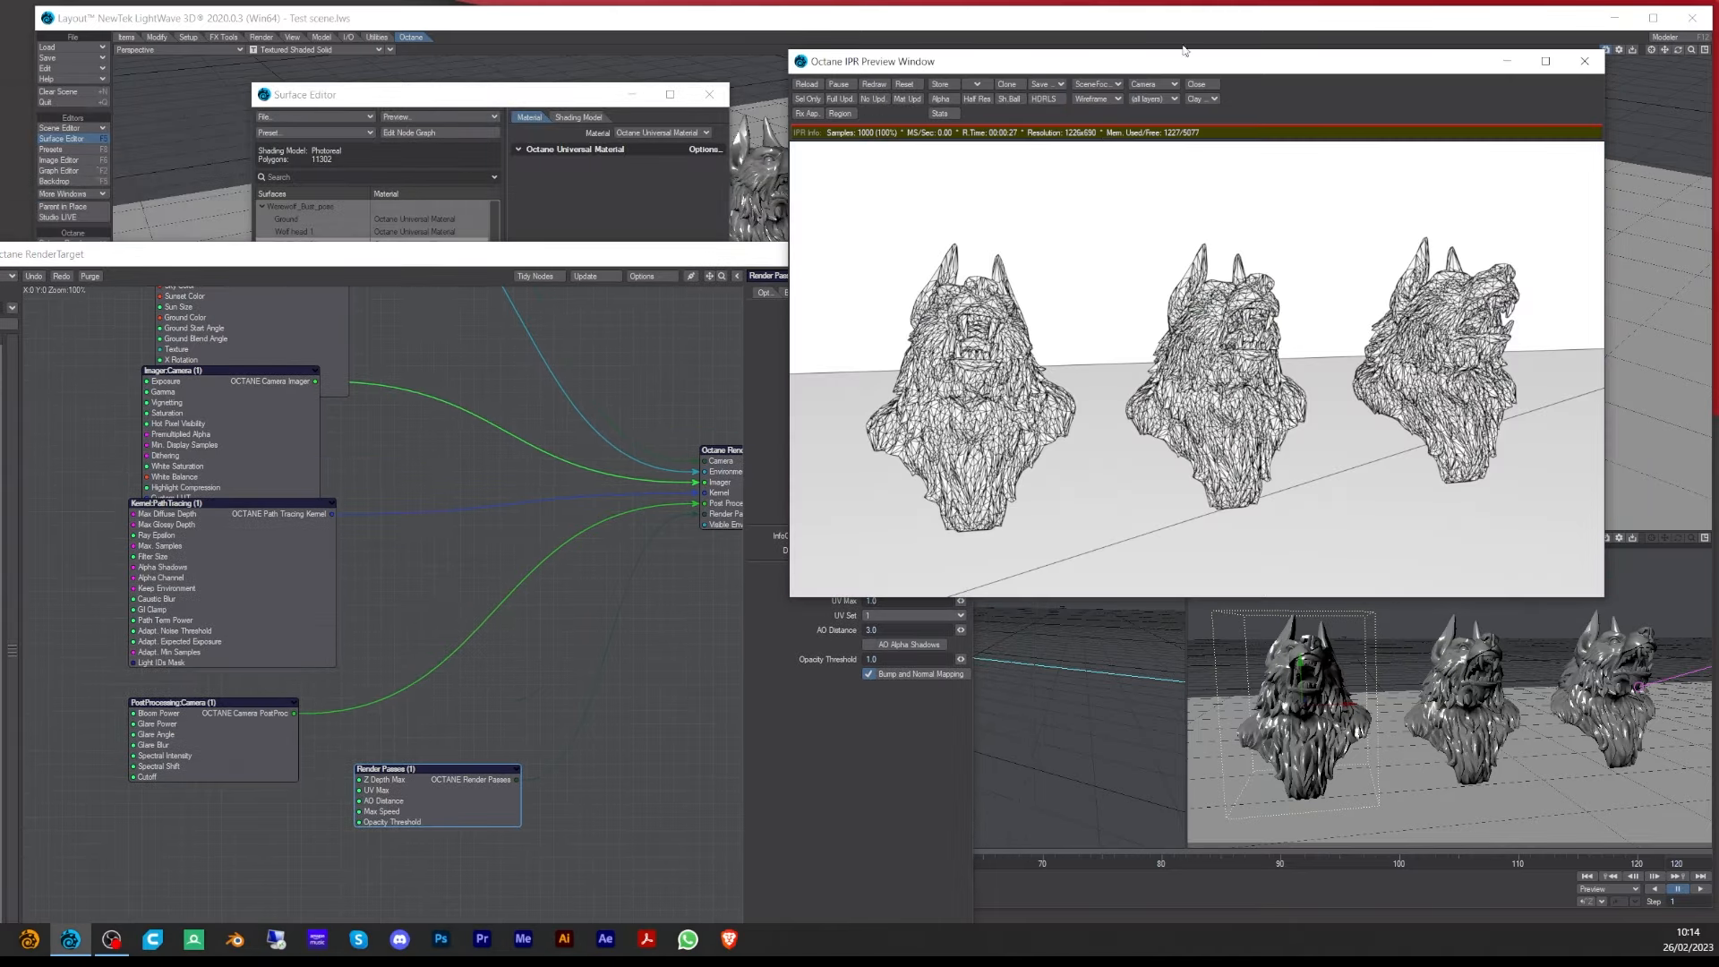
left_click(1101, 97)
left_click(1101, 89)
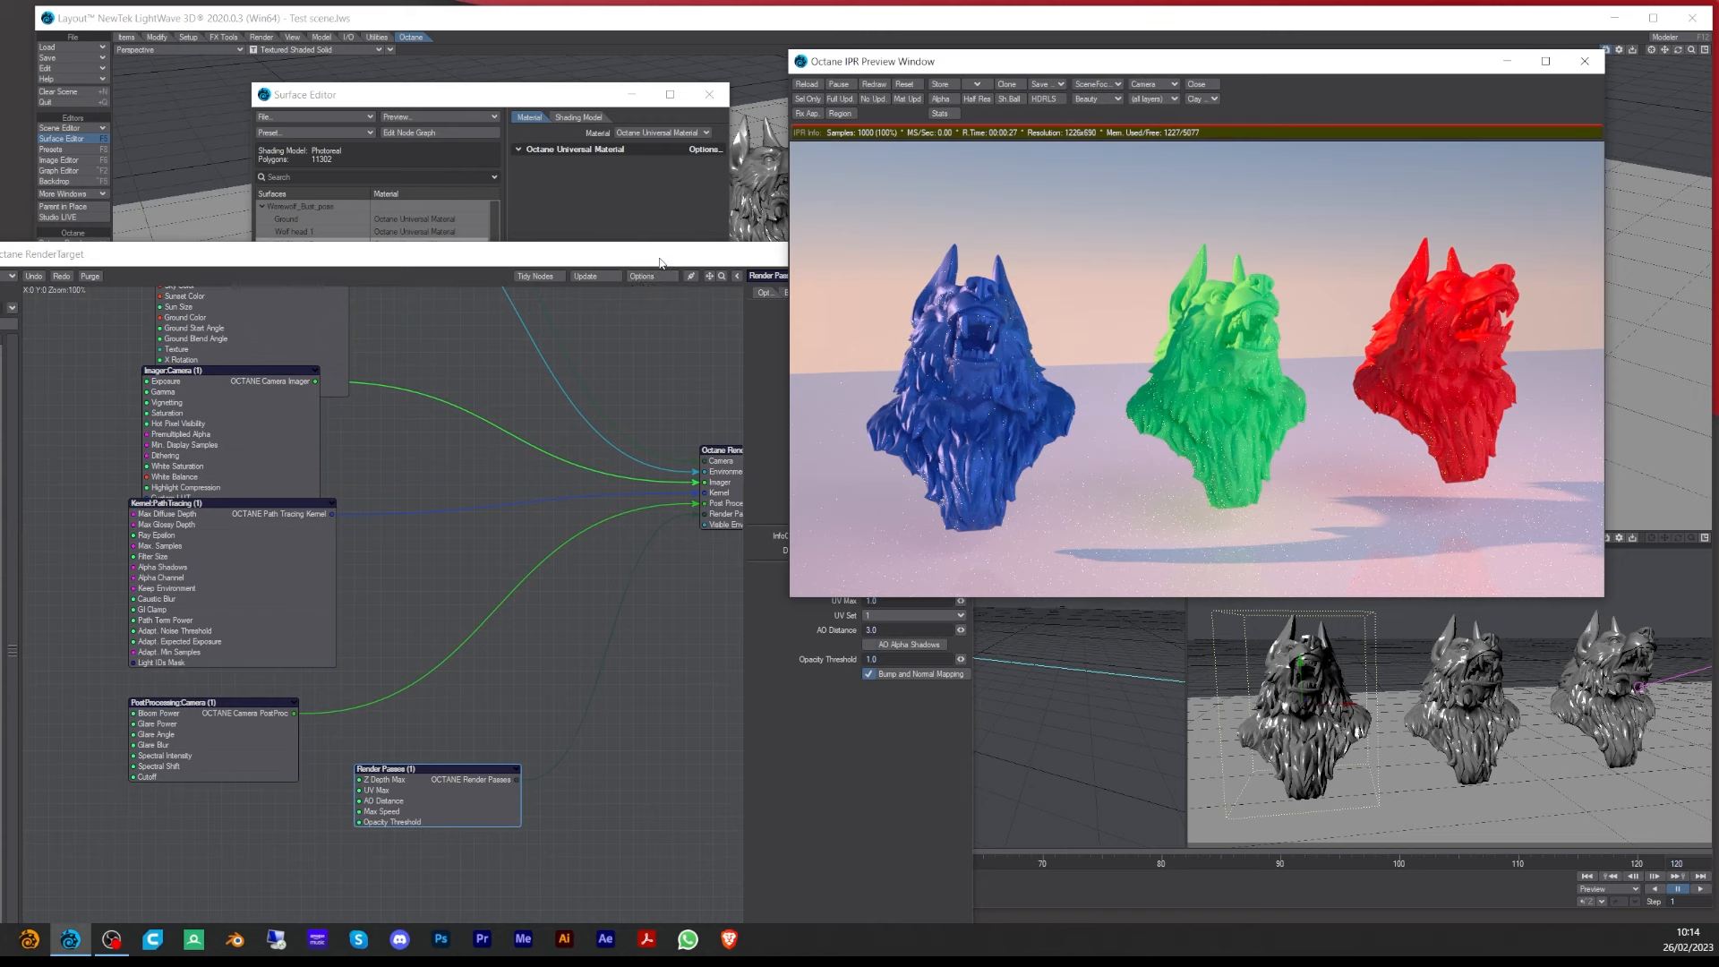
- Enable the Shadow Pass in the Render Passes node's Beauty passes and display it in the render preview
left_click_drag(643, 257, 480, 227)
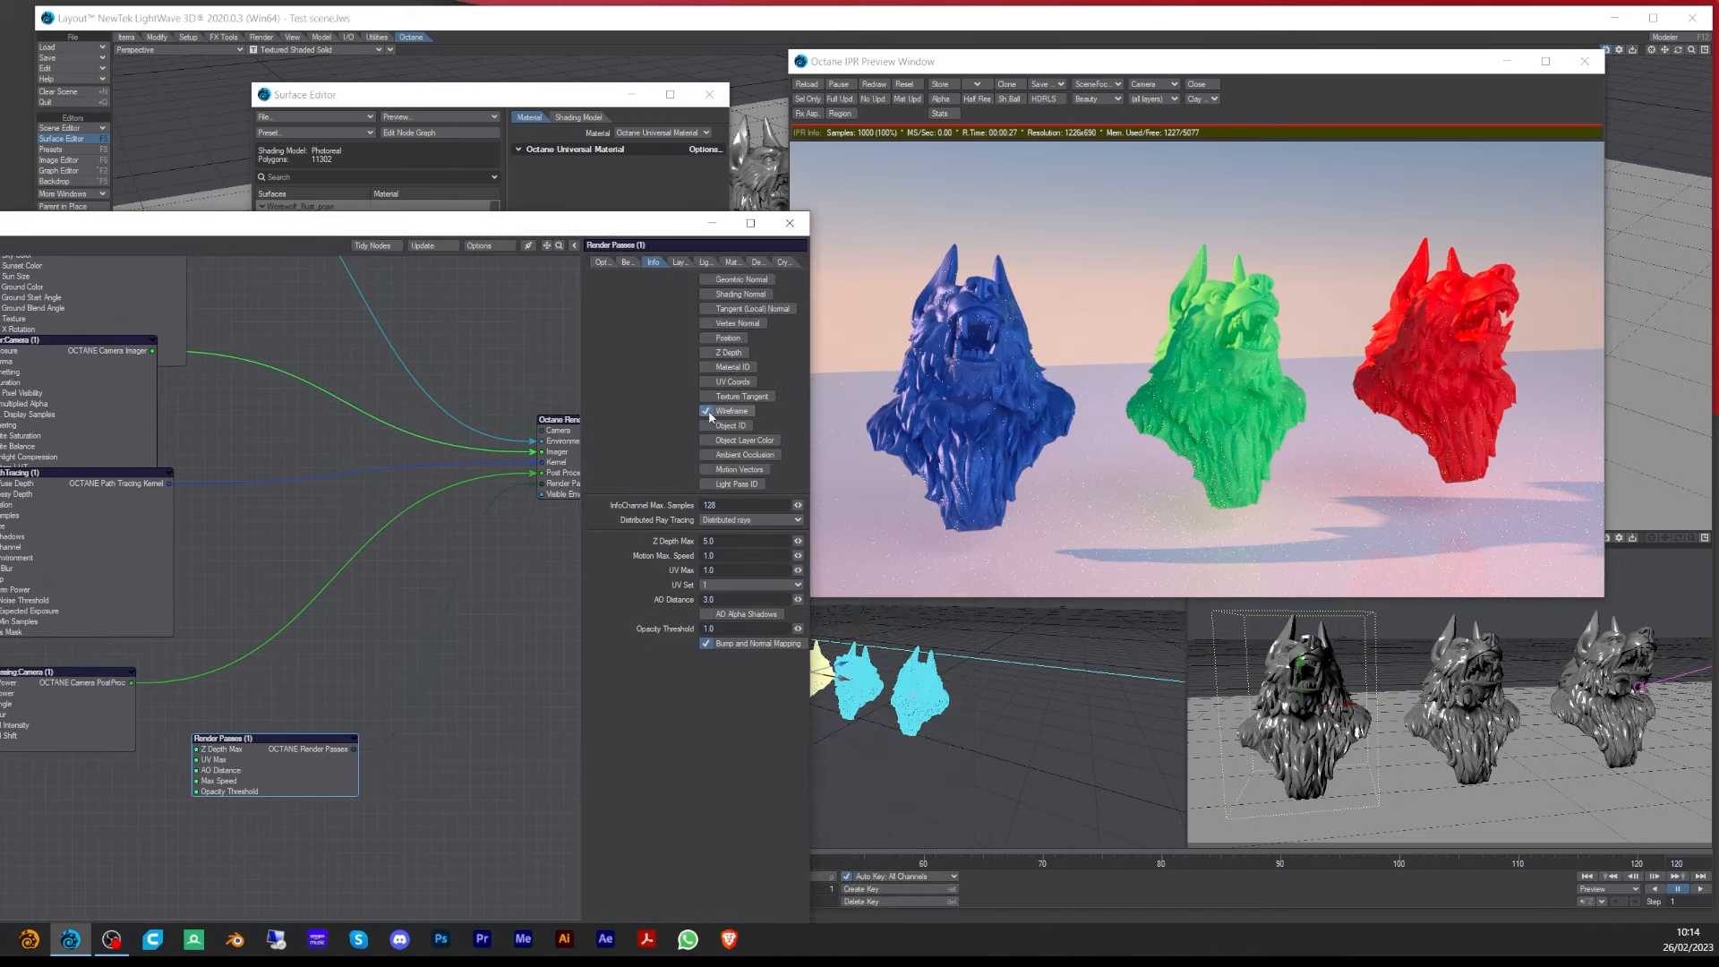
left_click(627, 262)
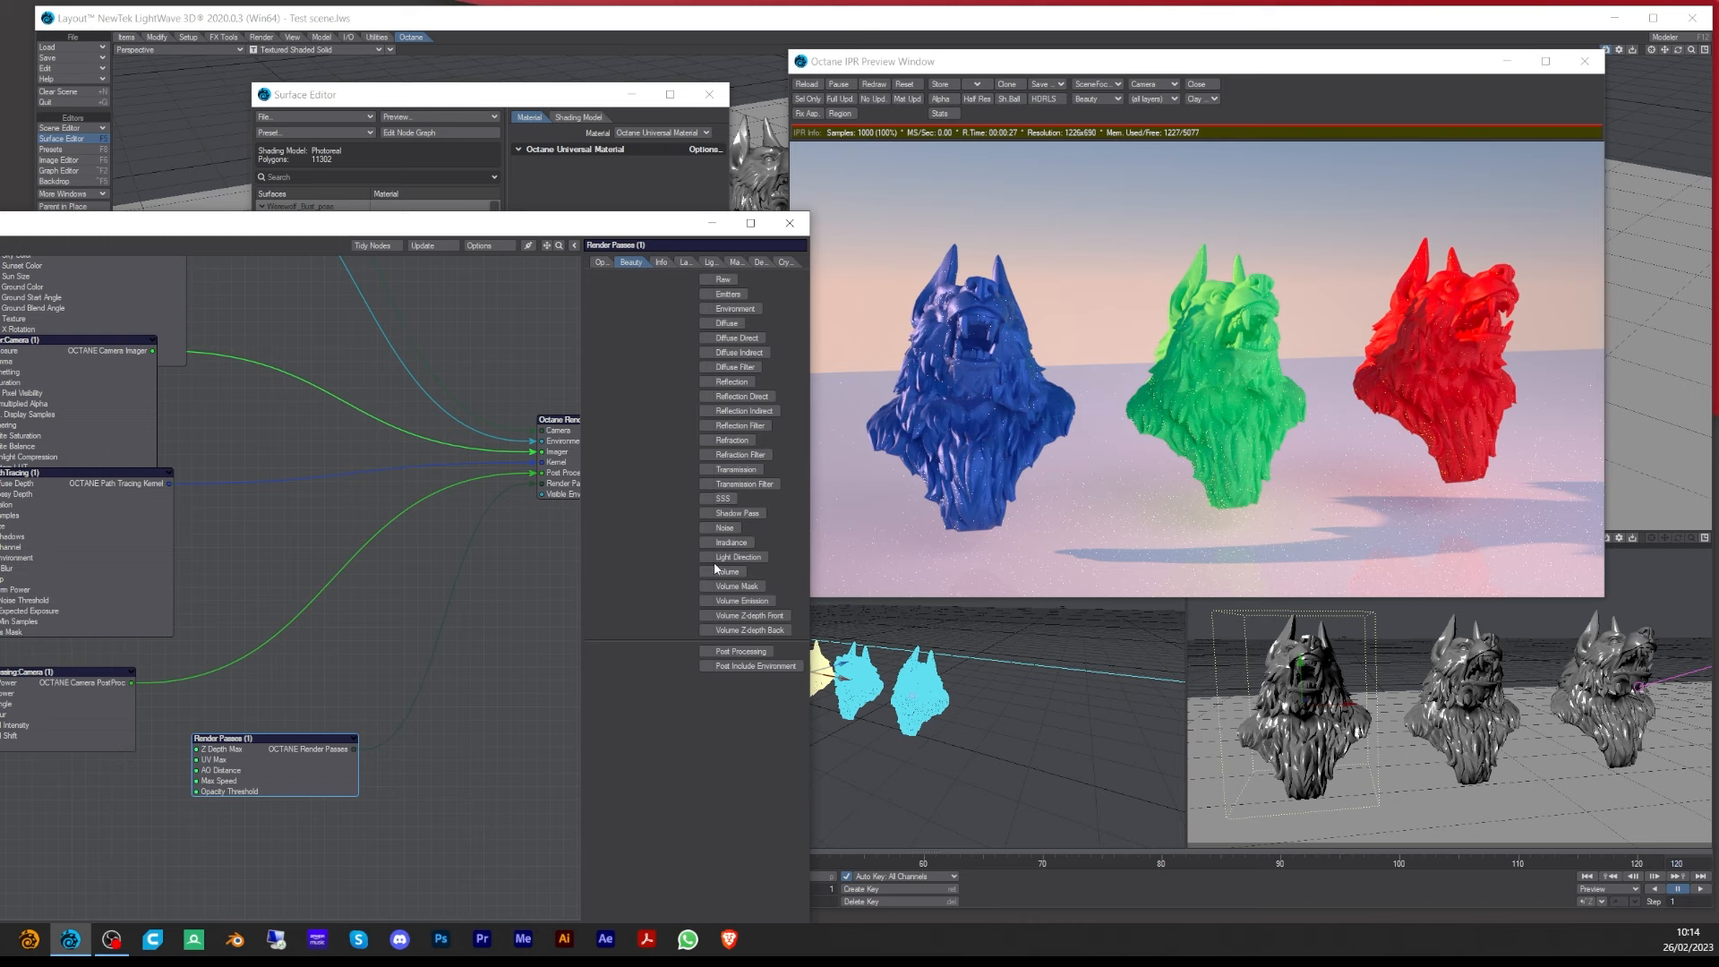
left_click(707, 514)
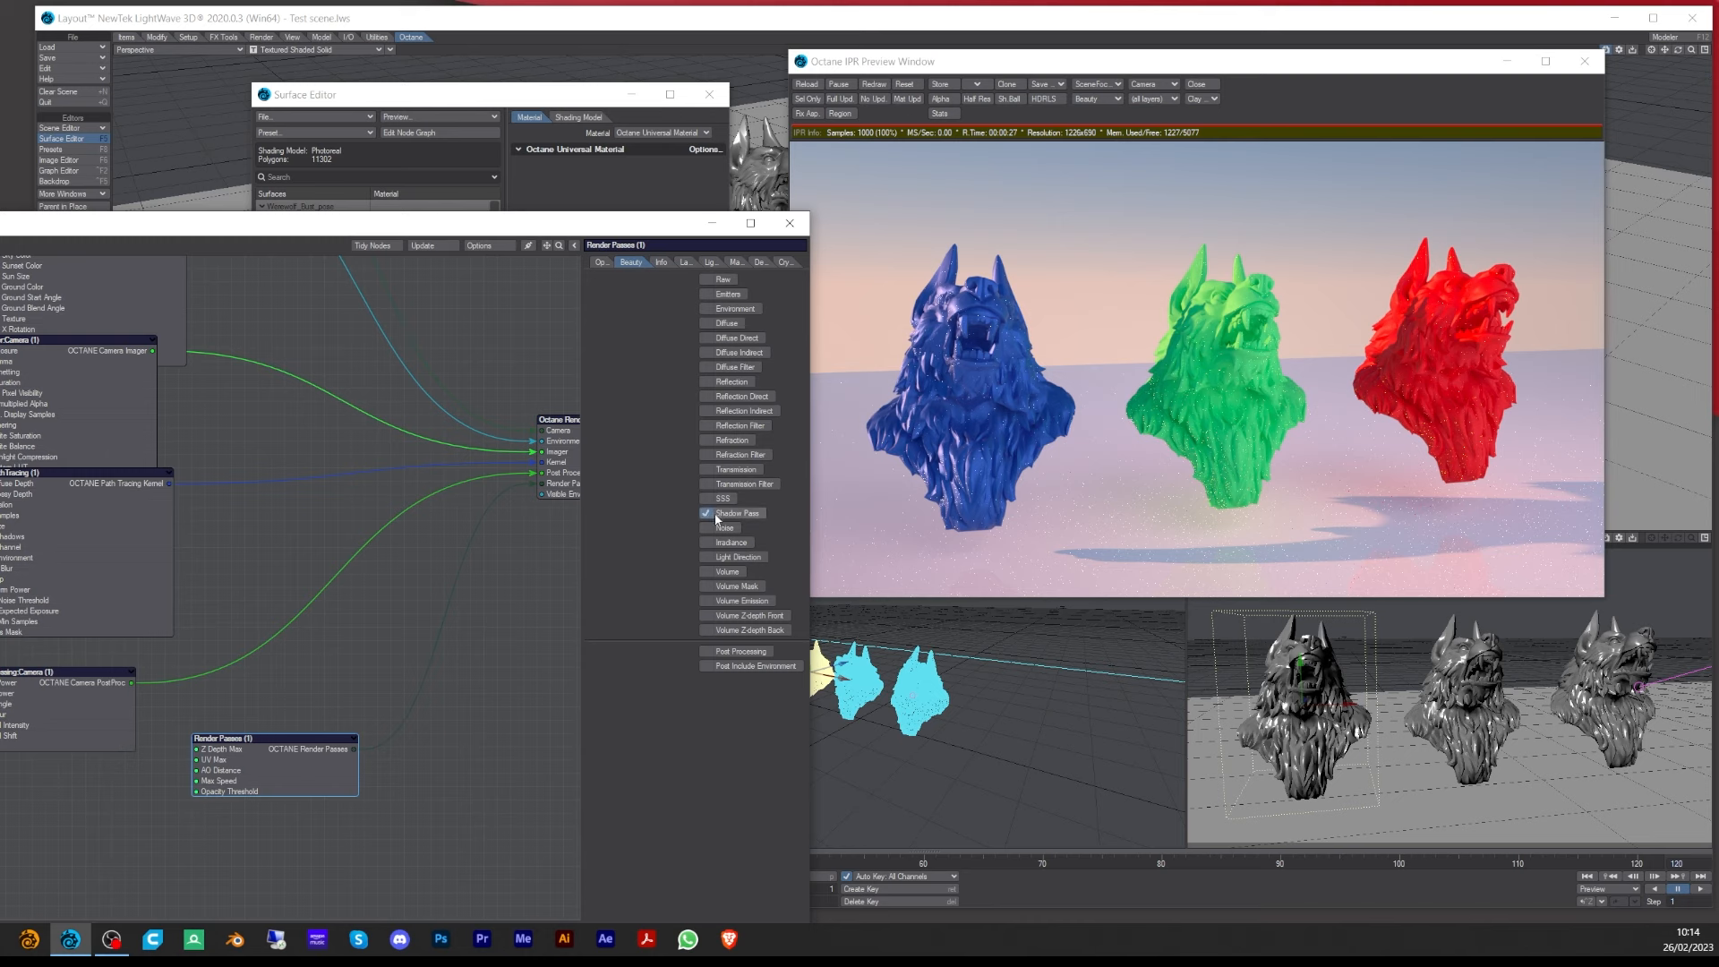
left_click(1094, 99)
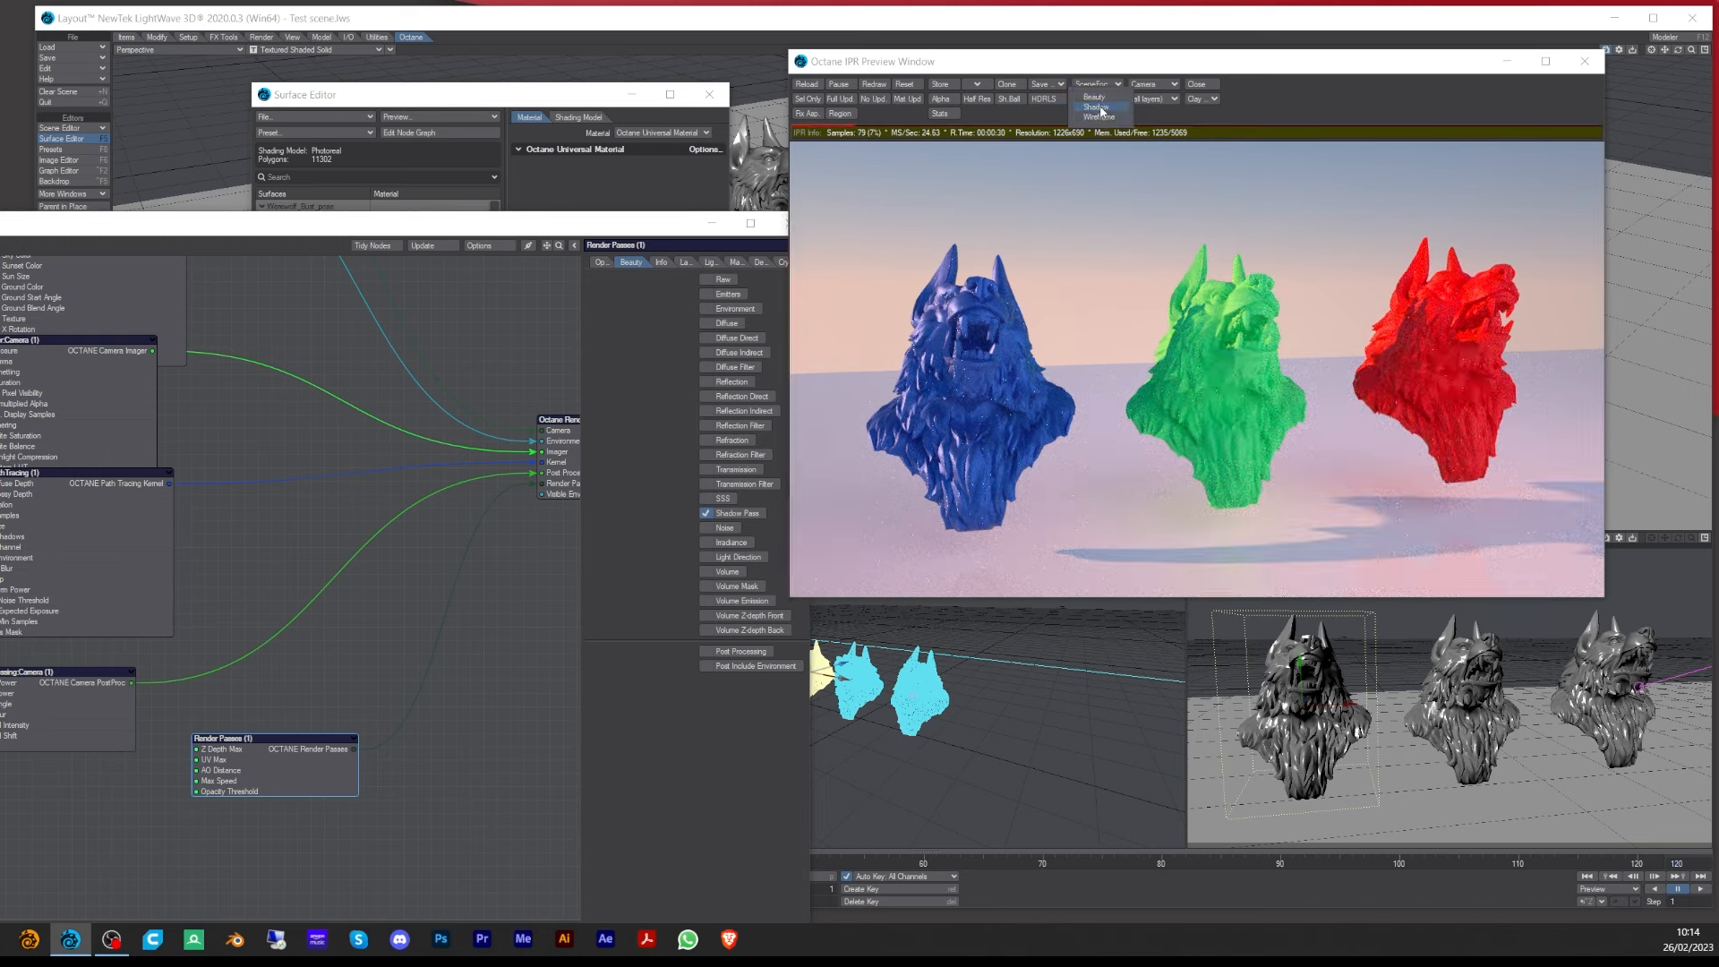
left_click(1097, 107)
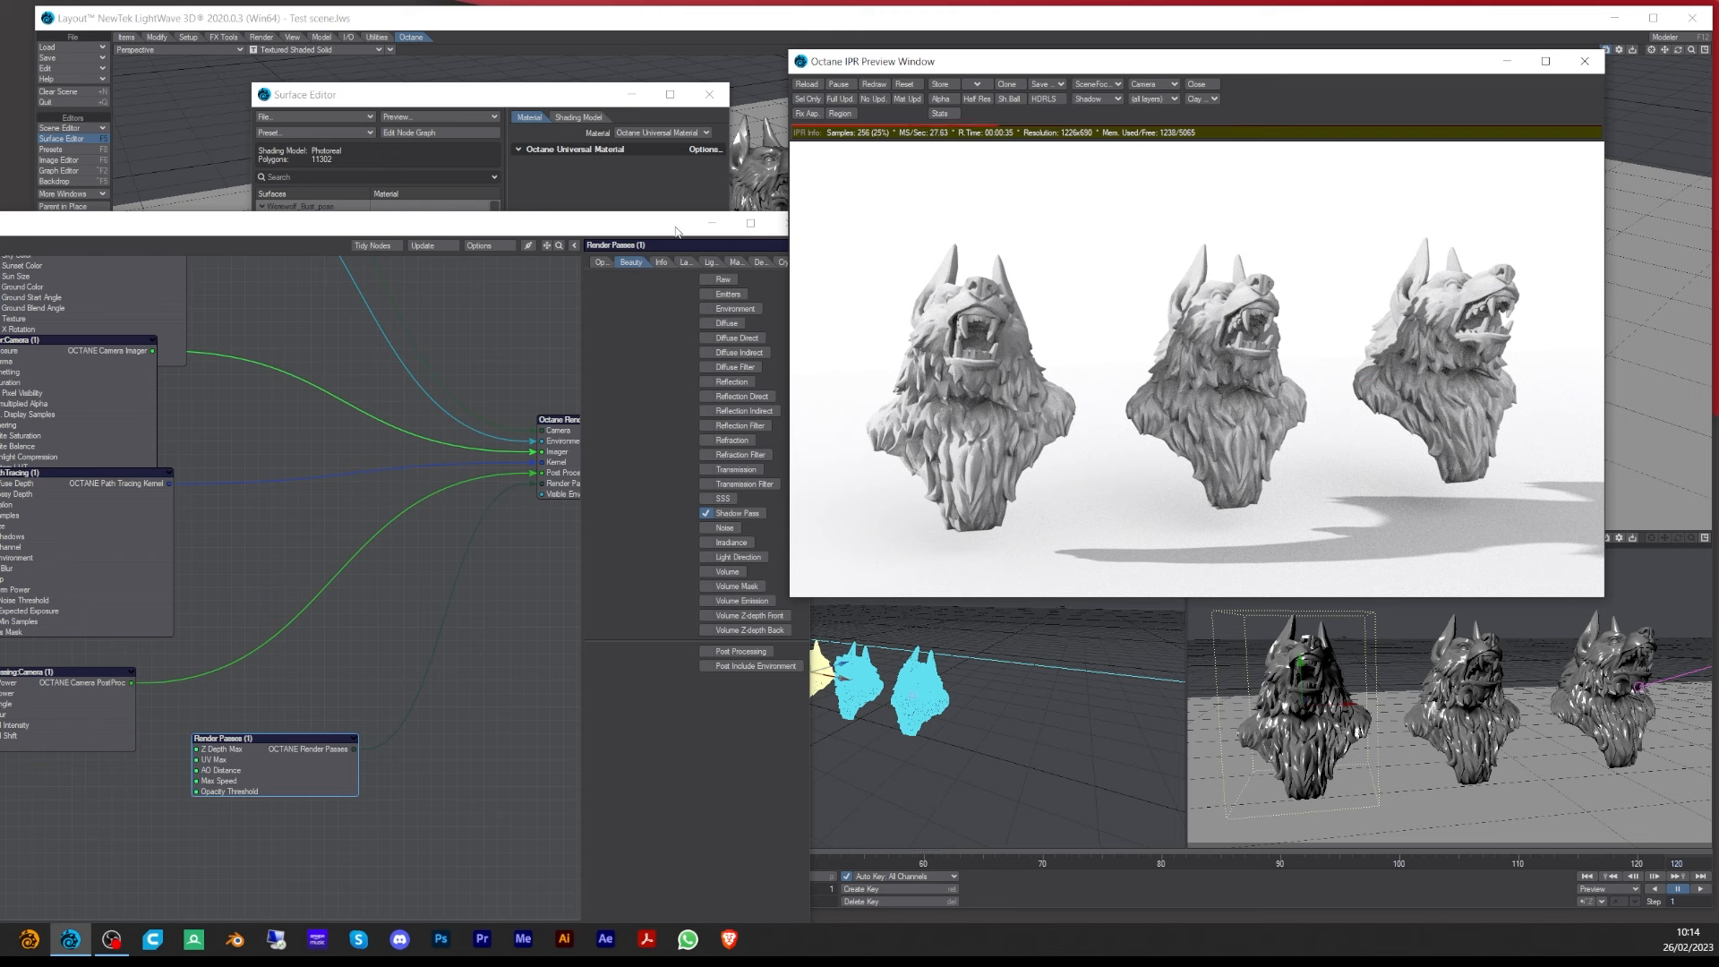
- Look through the remaining Render Passes categories, including Materials and Layers, and disable the Wireframe pass
left_click(761, 262)
left_click(720, 262)
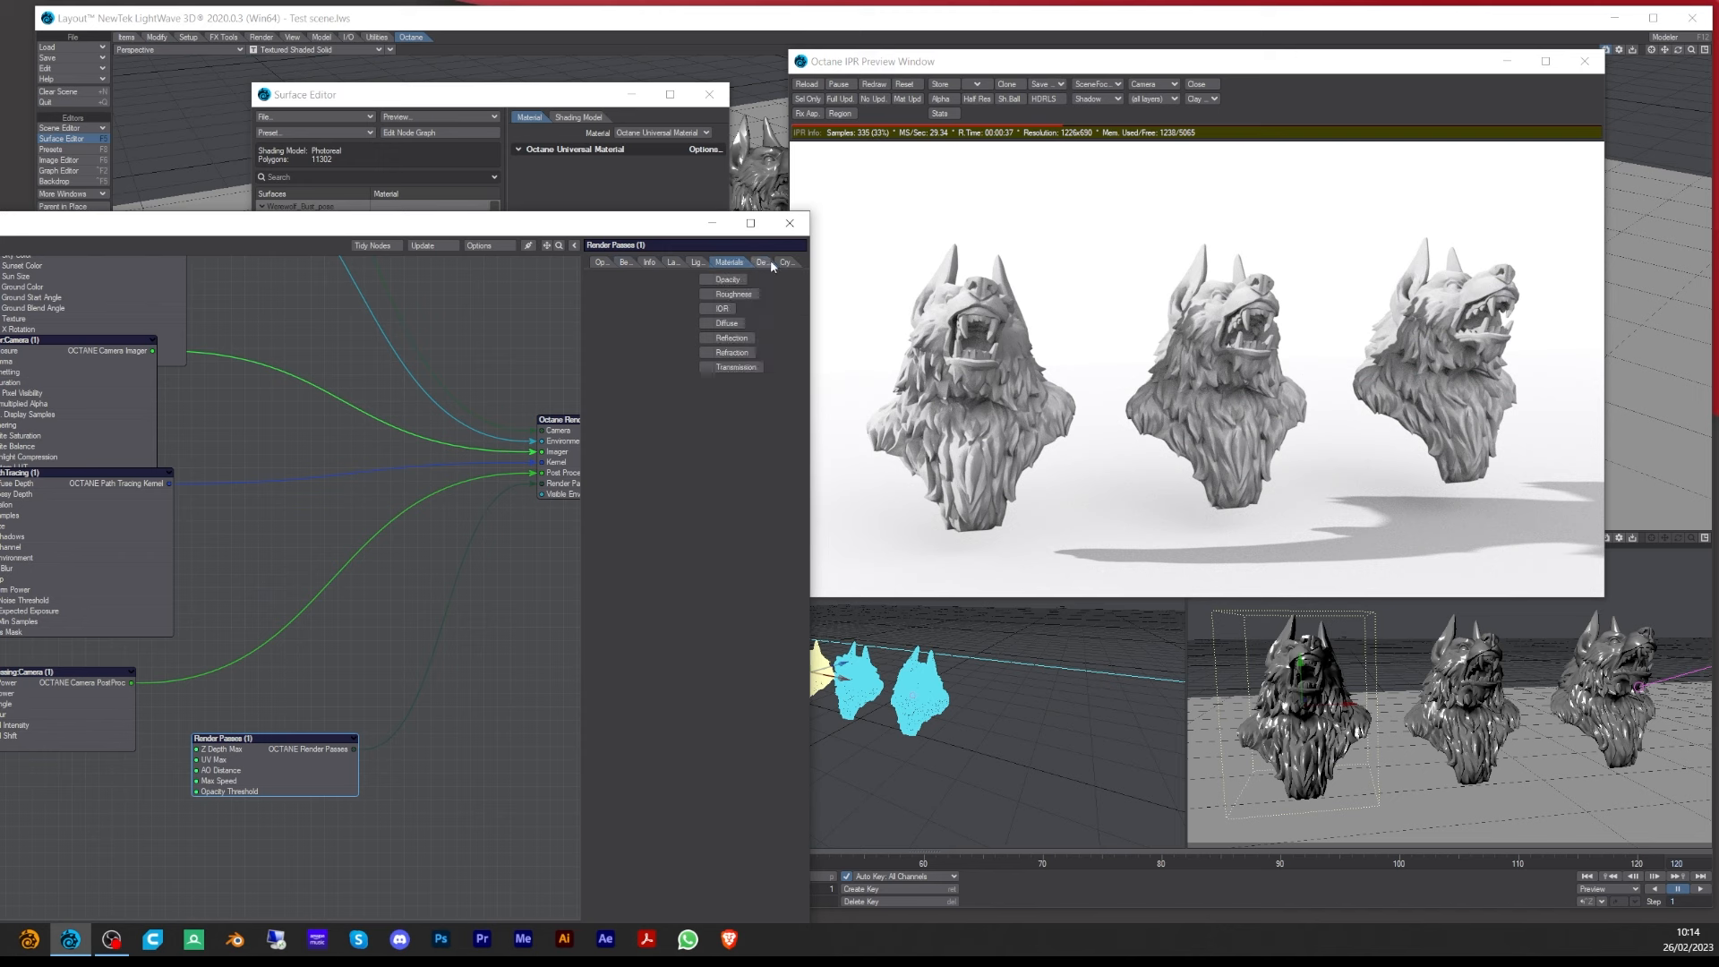
left_click(787, 263)
left_click(668, 262)
left_click(653, 262)
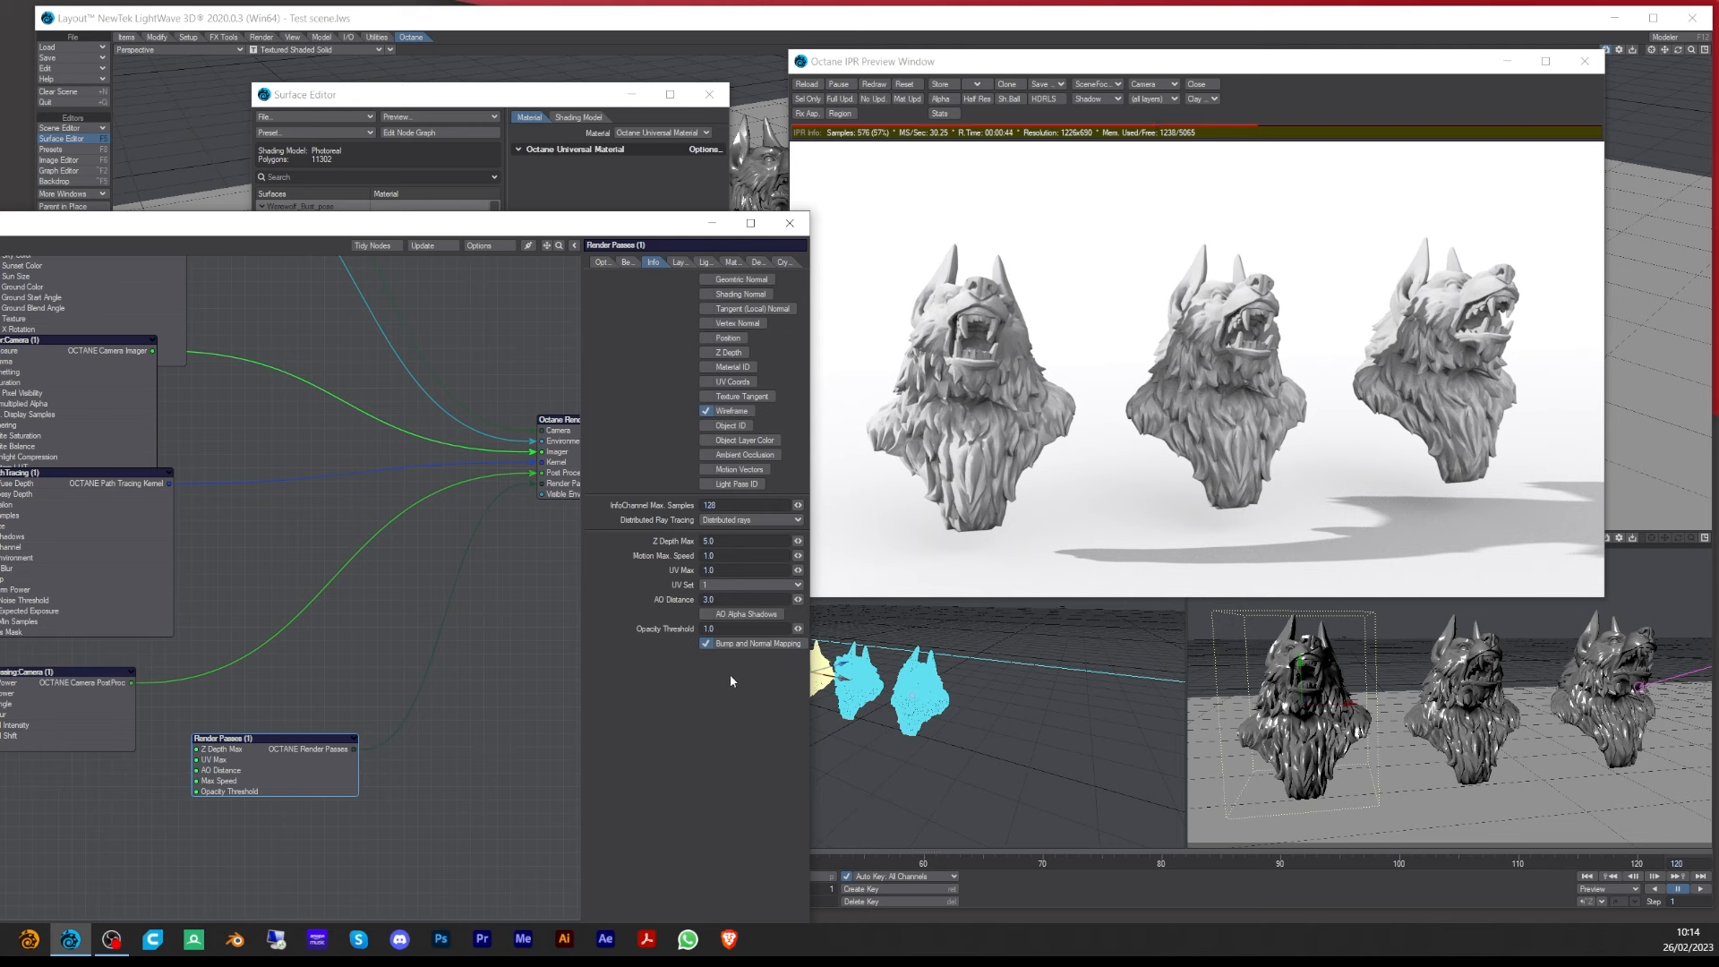
left_click(713, 411)
- Return the render preview to Beauty and disable the Shadow Pass in the Render Passes node
left_click(1113, 96)
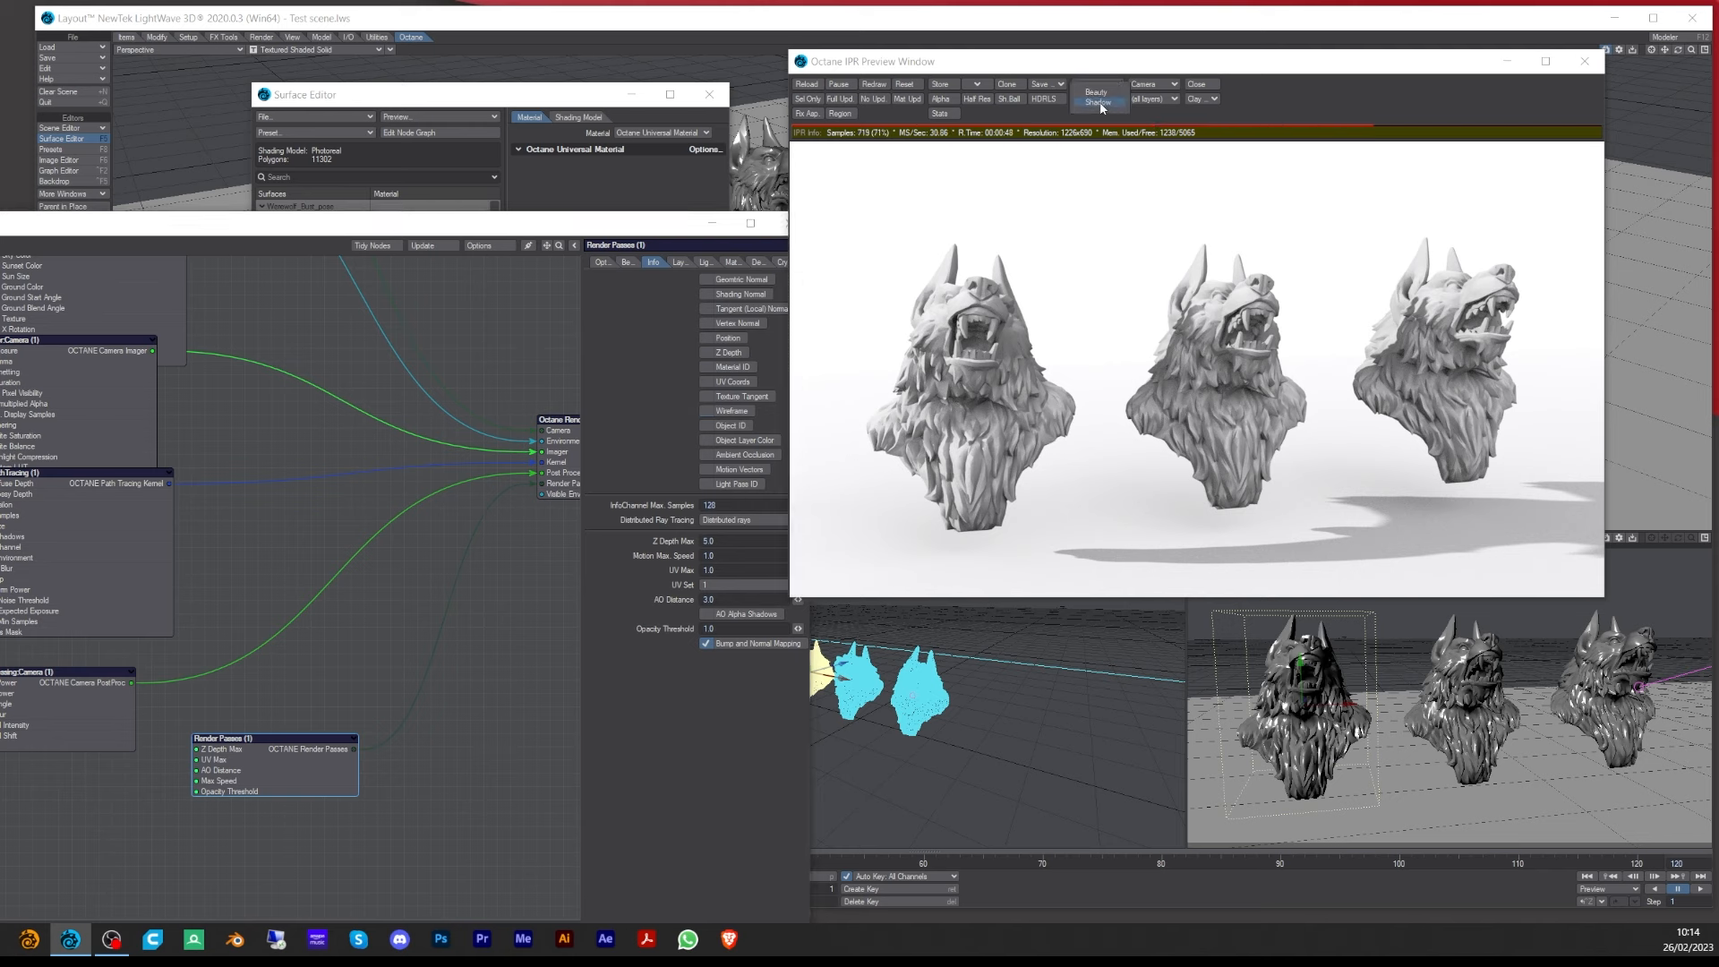
left_click(1101, 108)
left_click(631, 261)
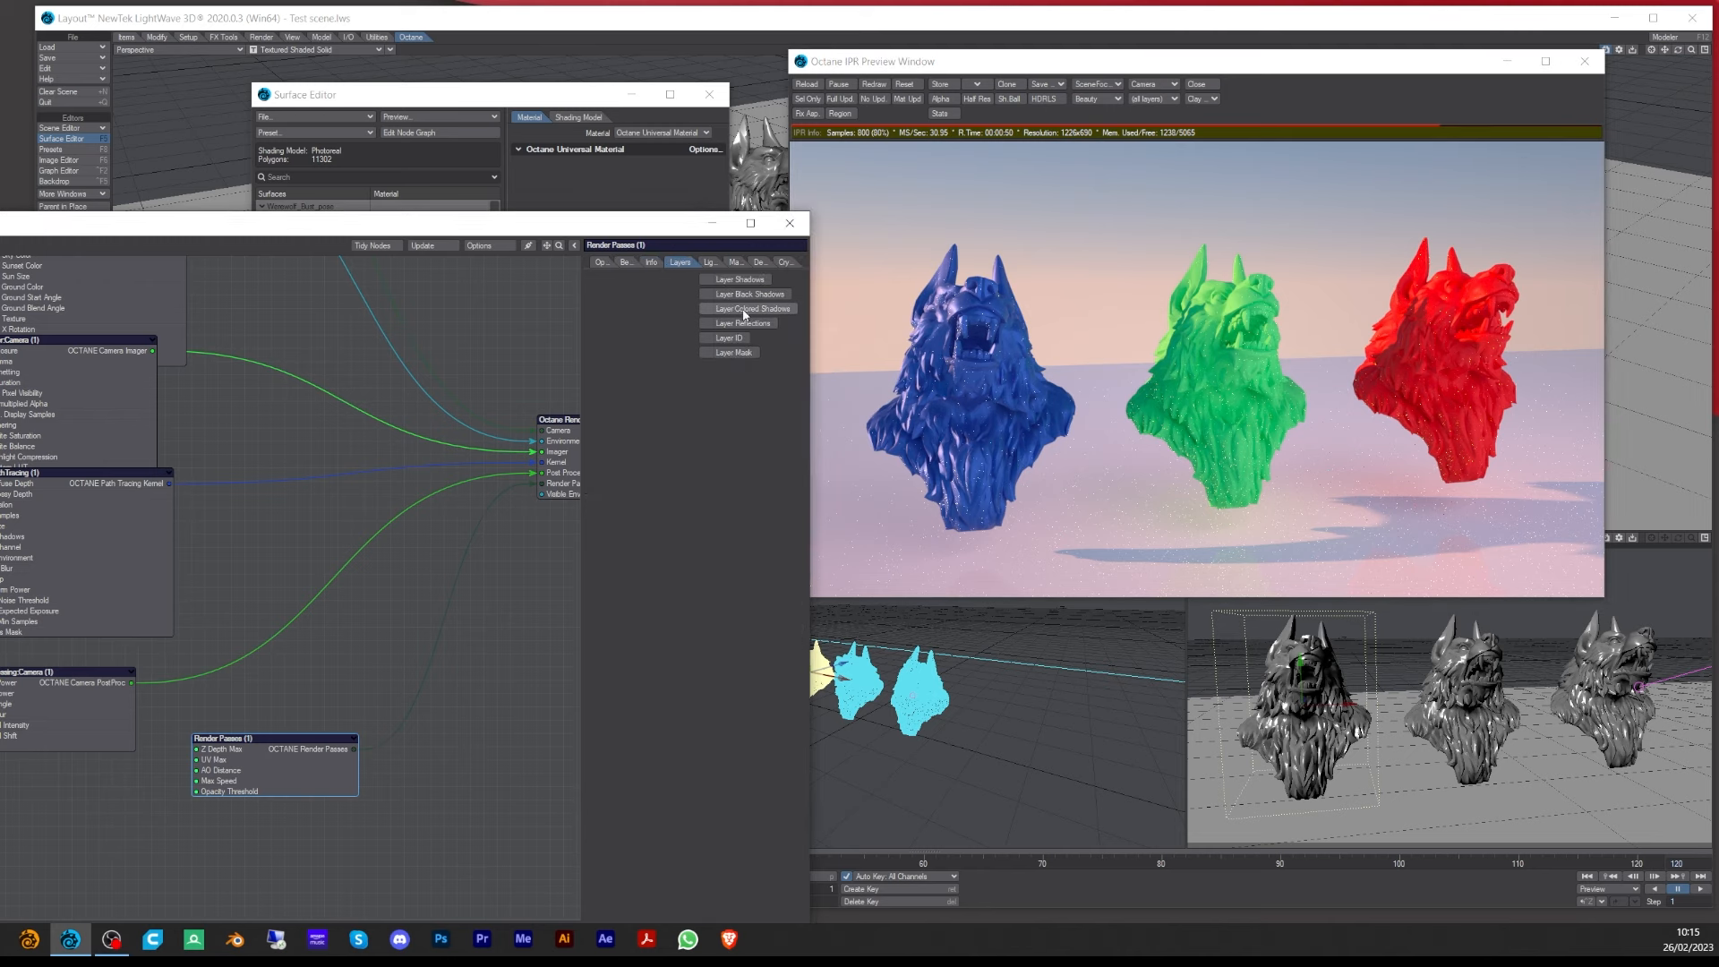
left_click(707, 513)
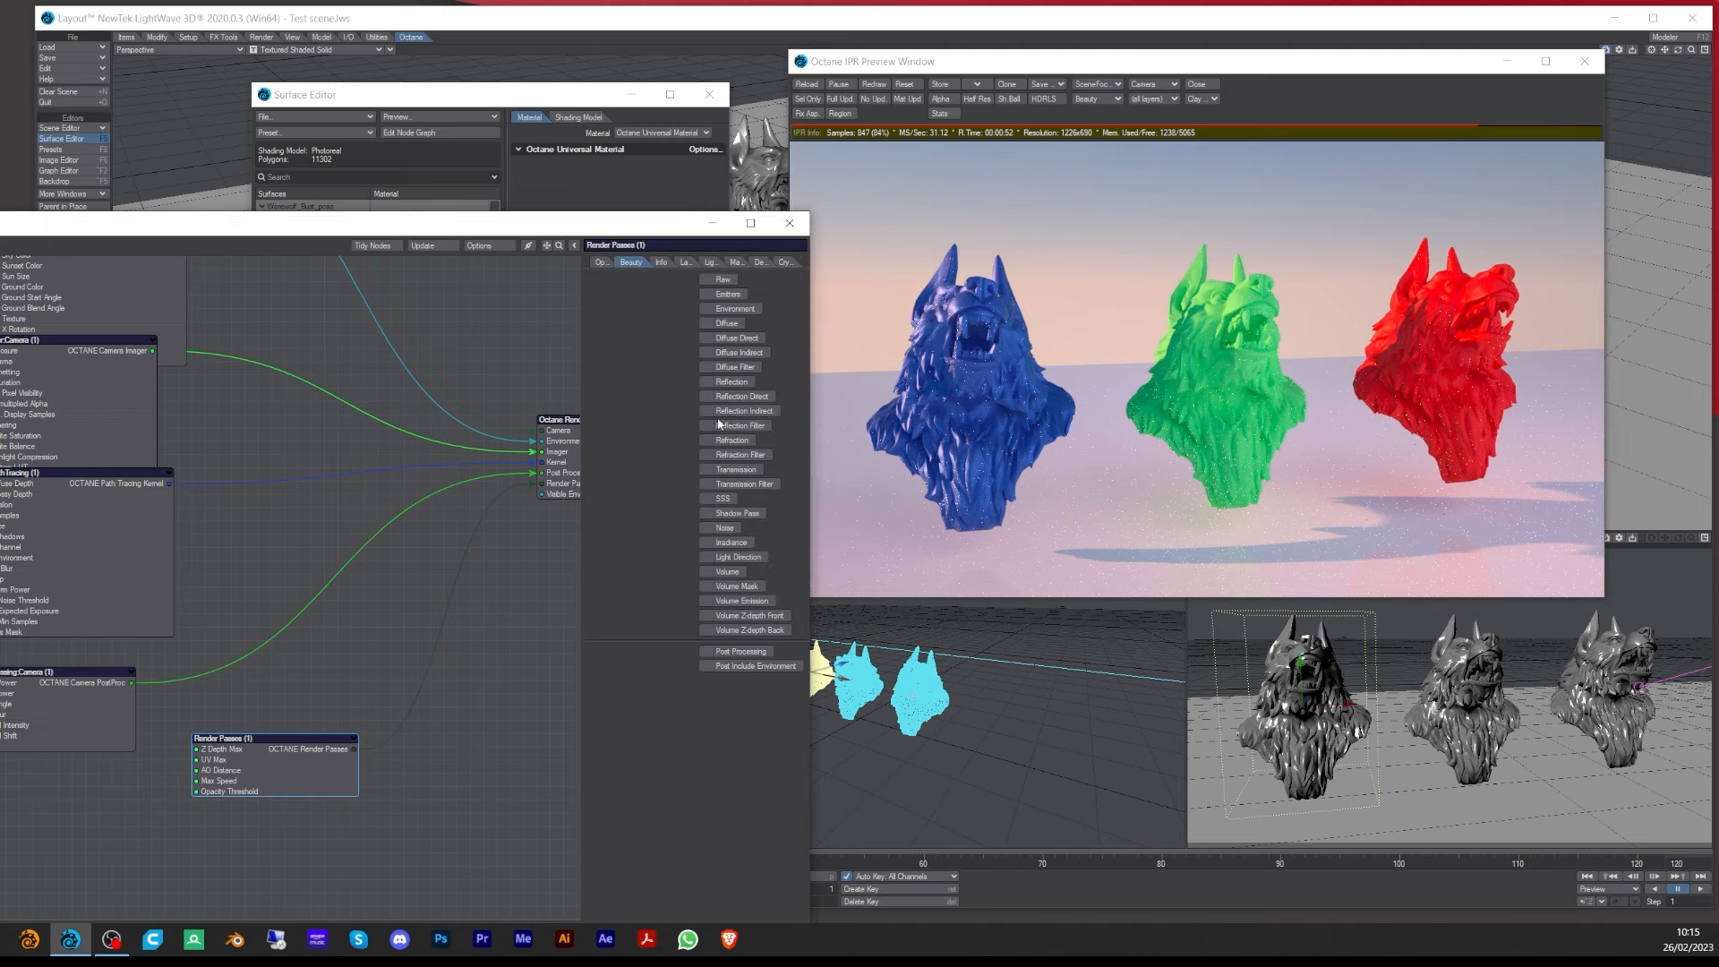
- Enable the Noise pass in the Render Passes node and display it in the render preview
left_click(708, 527)
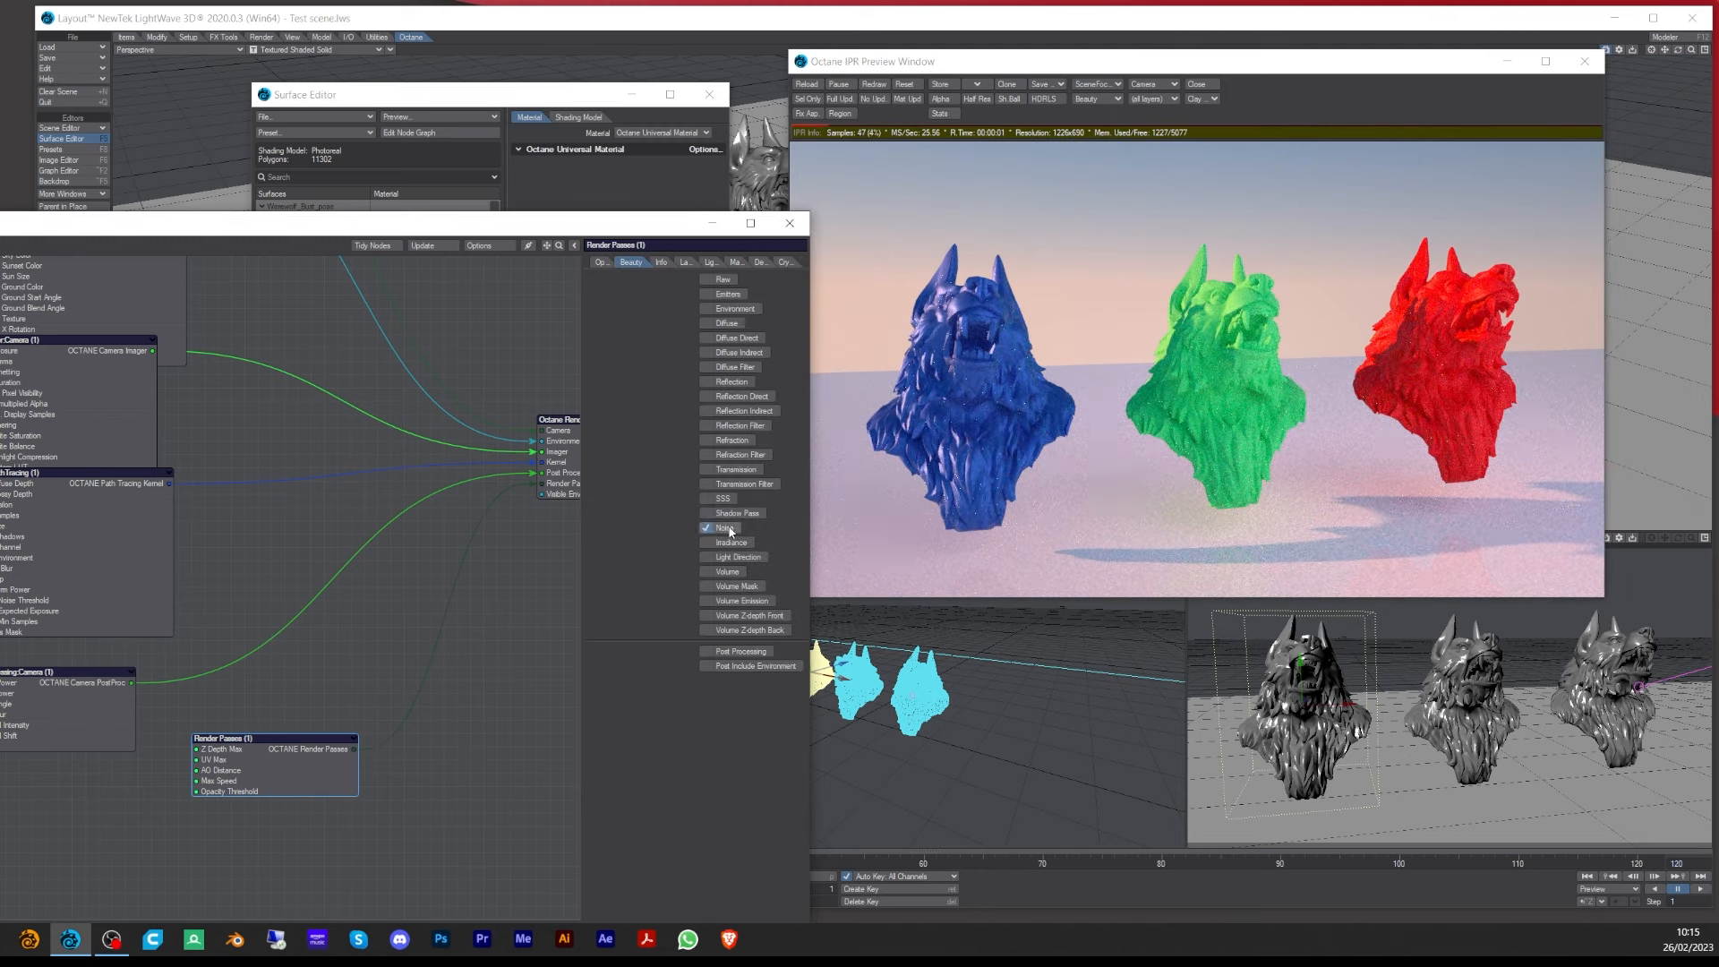
left_click(1102, 97)
left_click(1099, 107)
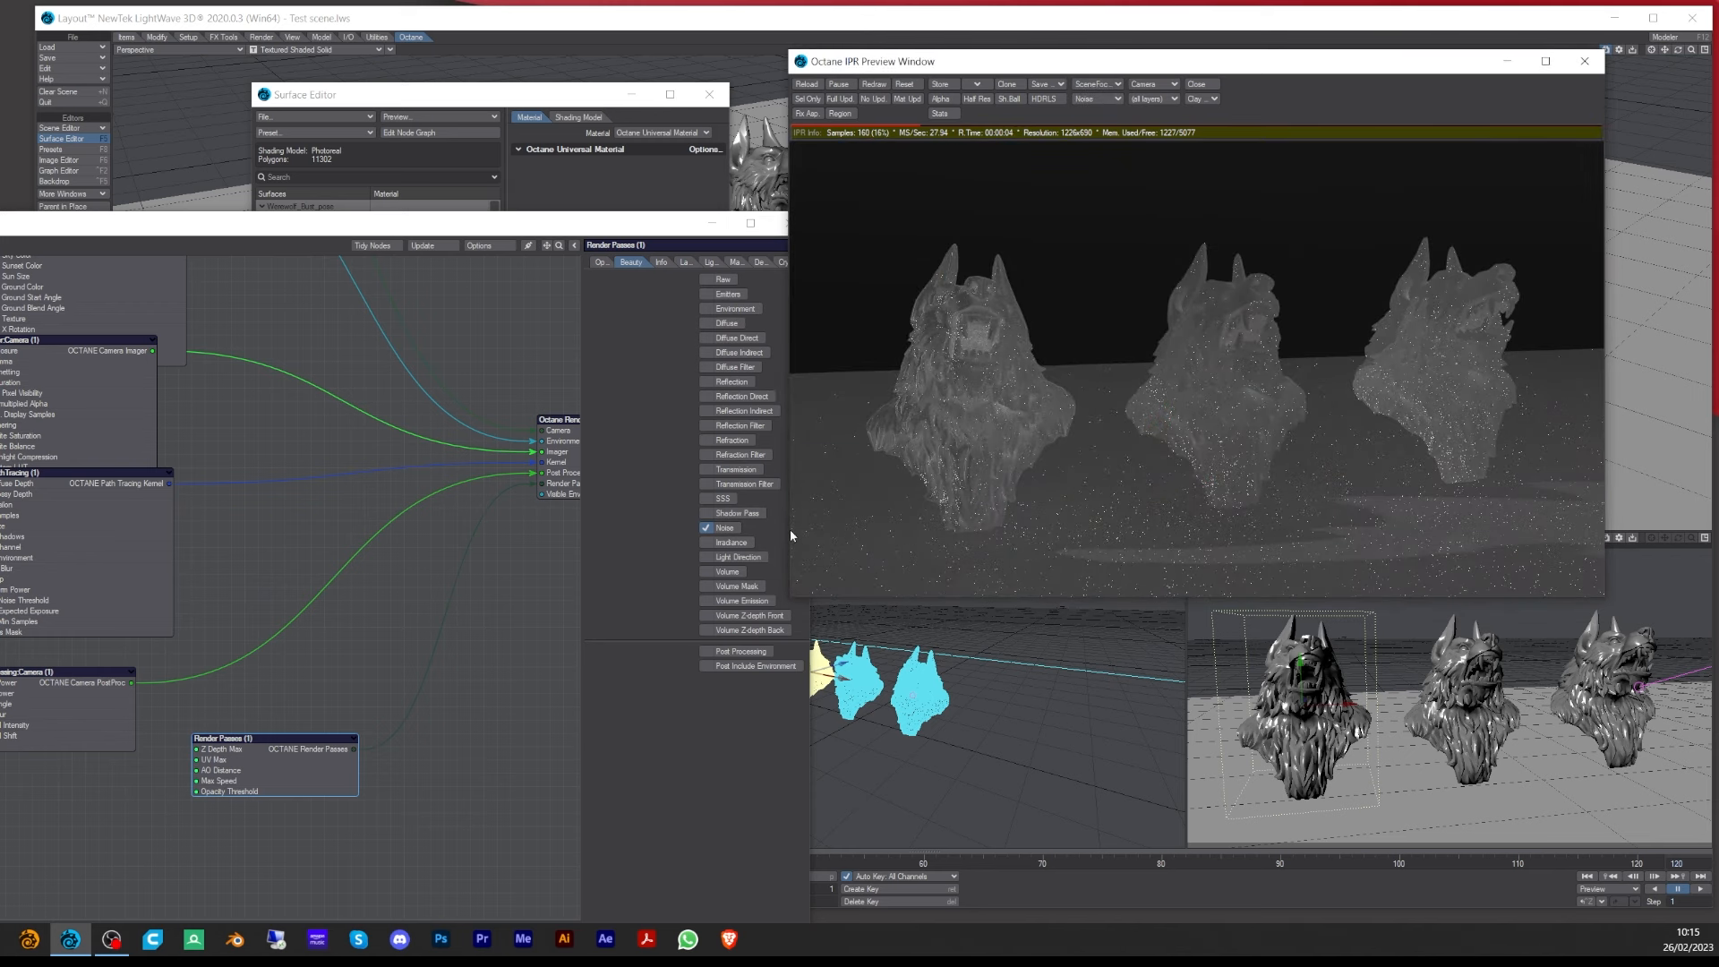
- Disable the Noise pass, return the preview to Beauty, and show the Render Passes node's general file options
left_click(707, 527)
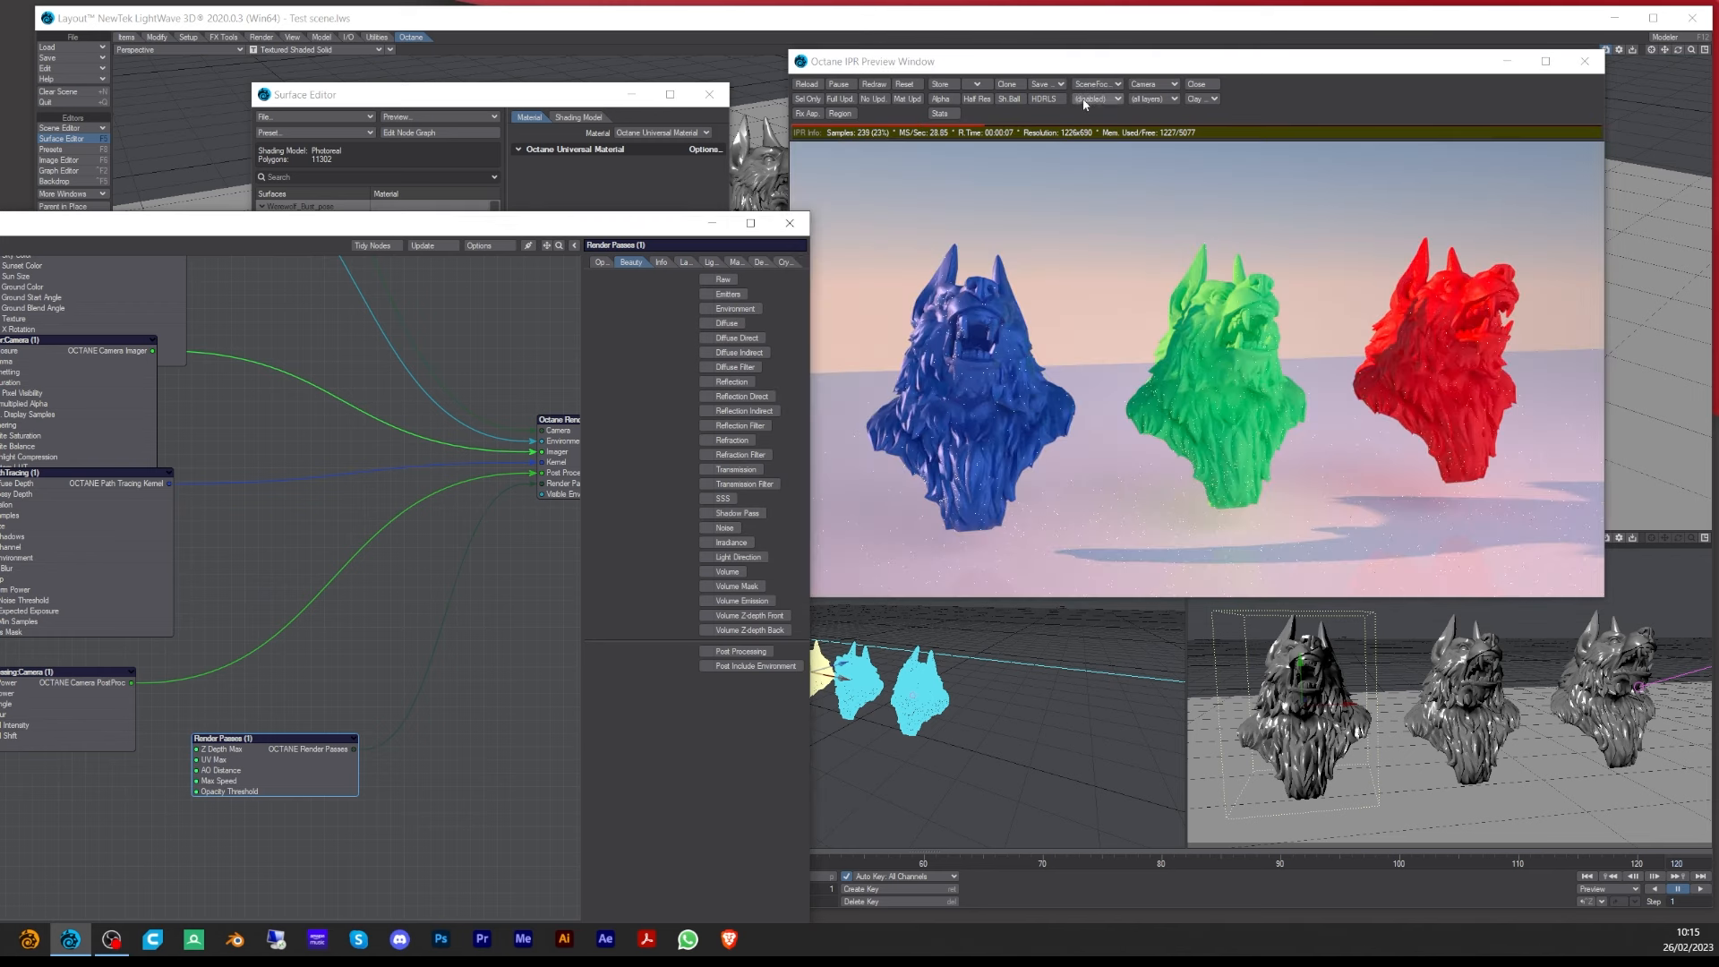
left_click(1085, 104)
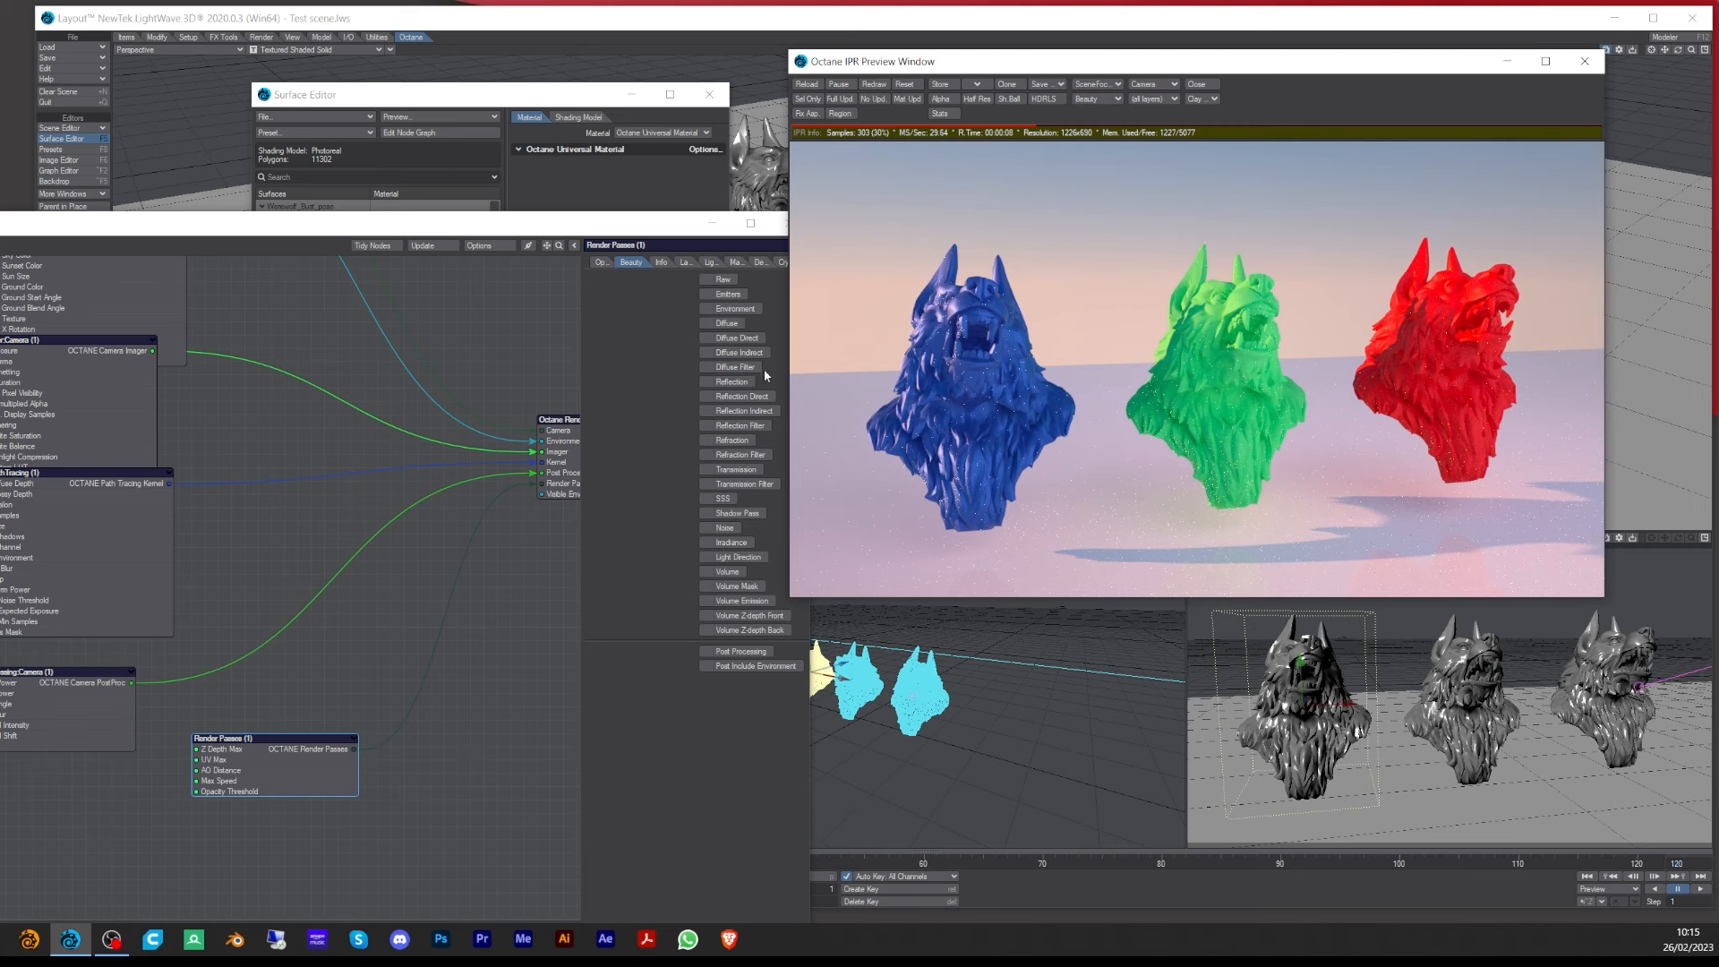
left_click(658, 262)
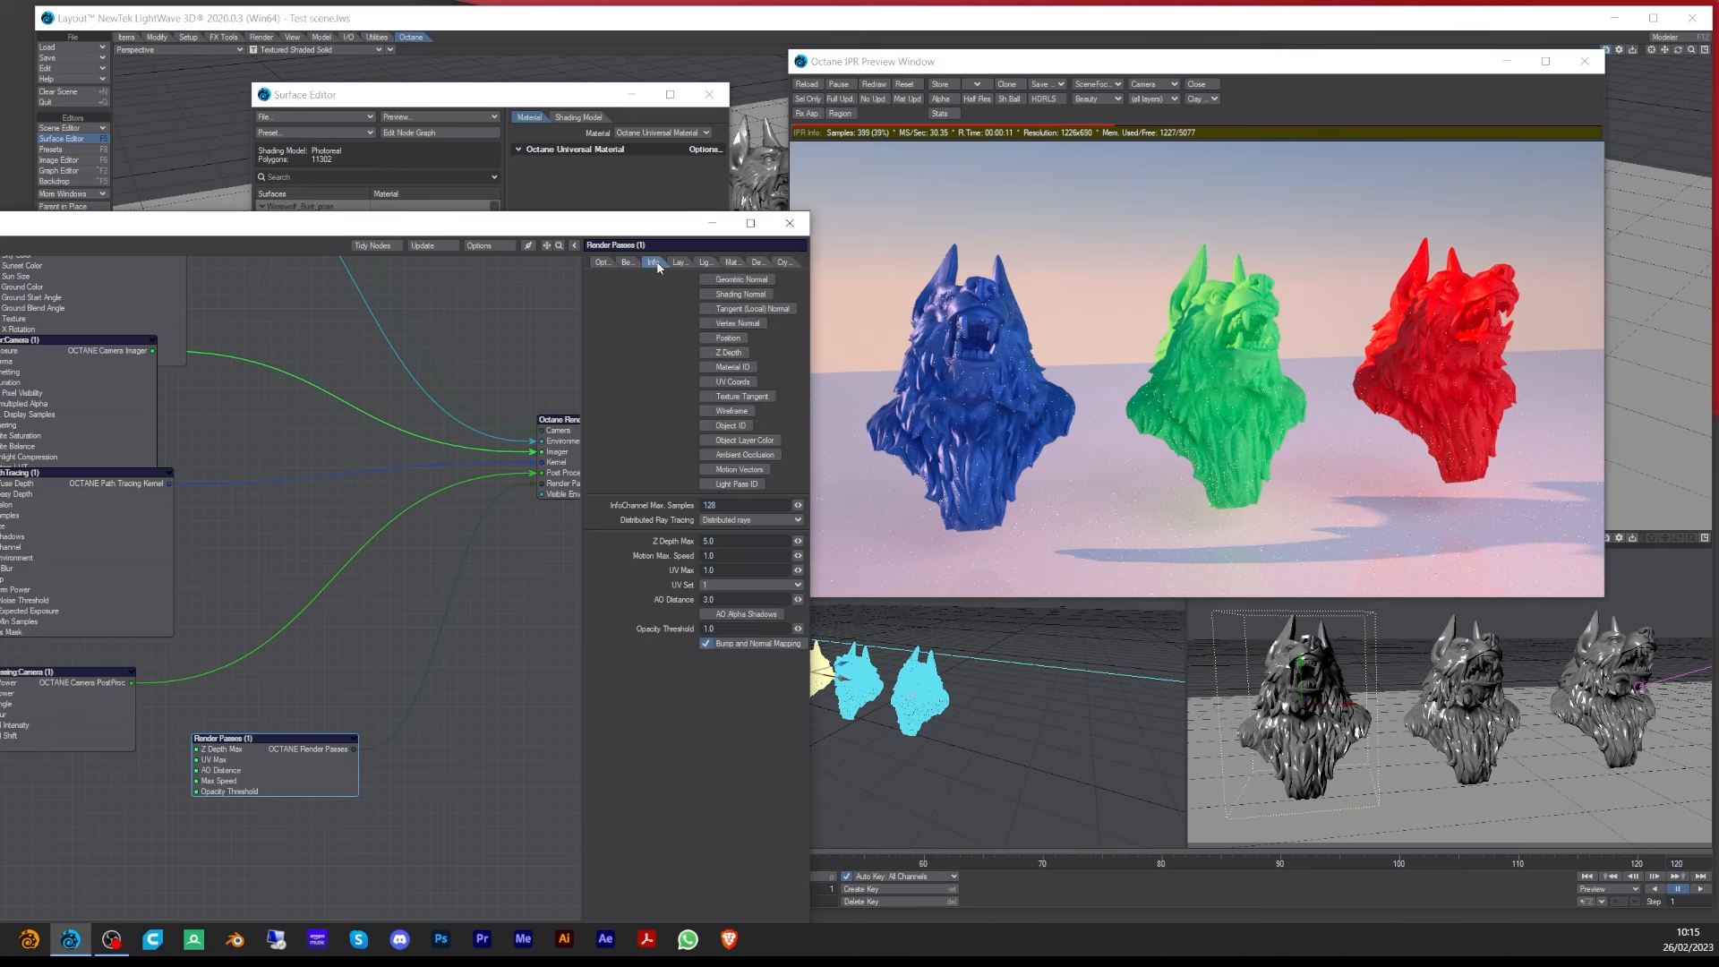
left_click(604, 262)
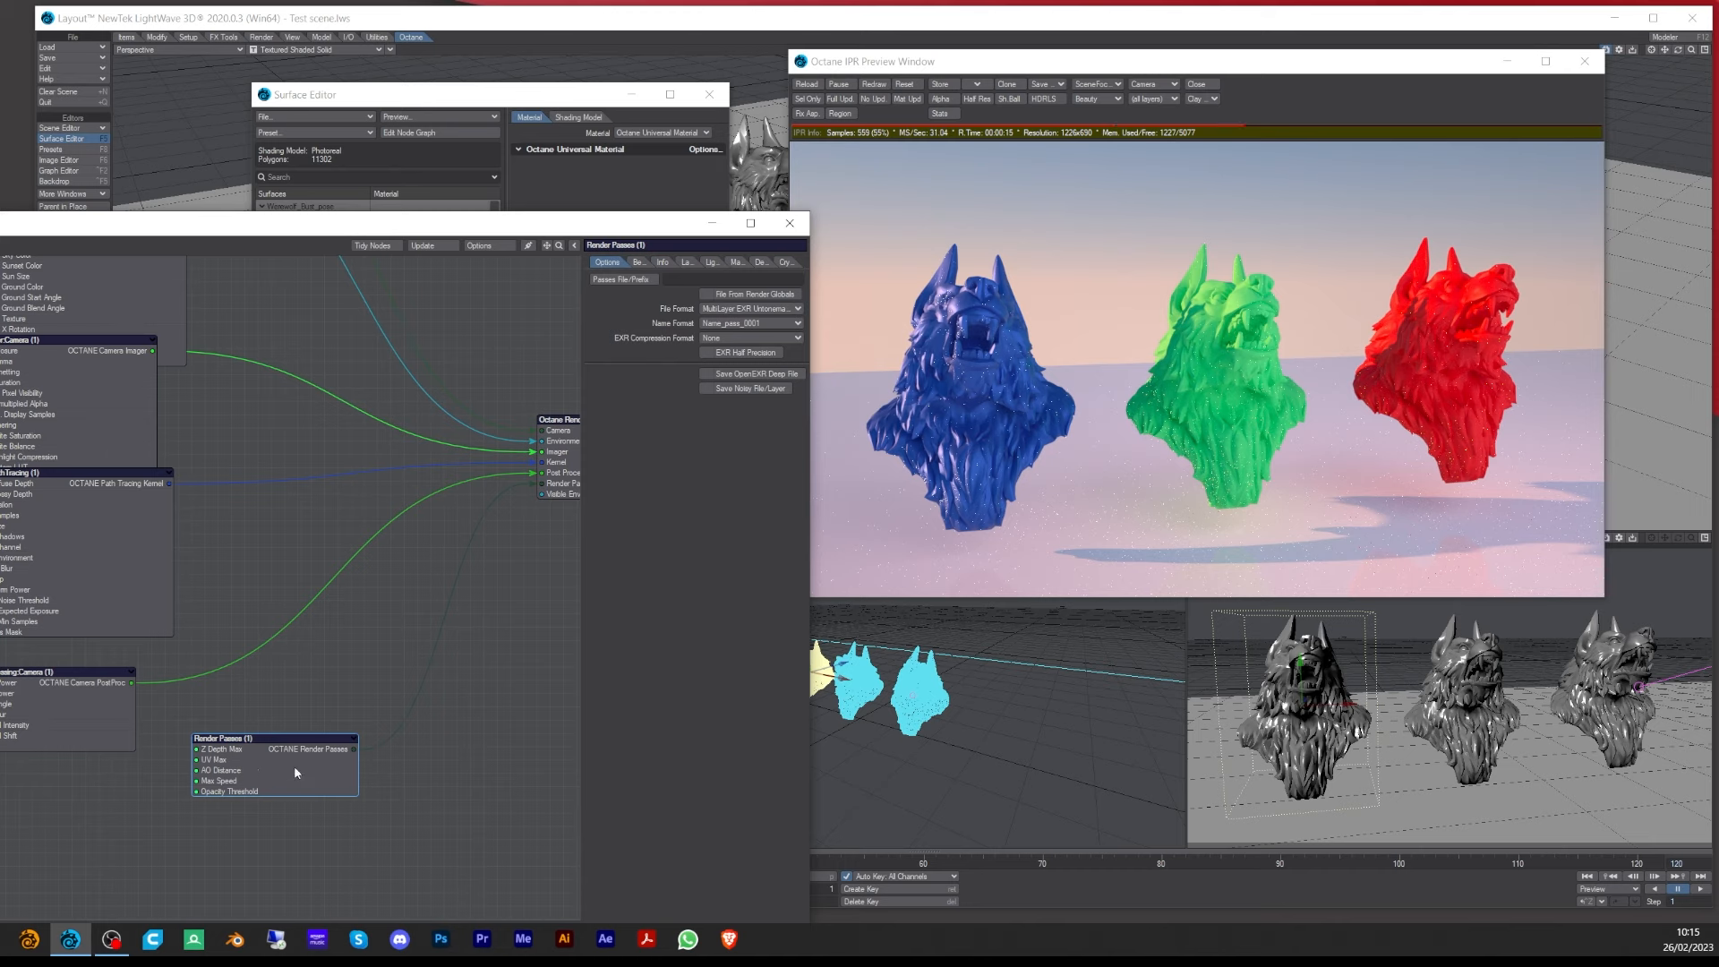
- Bring the Octane RenderTarget node fully into view and look through its Layers and MB settings
left_click_drag(358, 224, 834, 565)
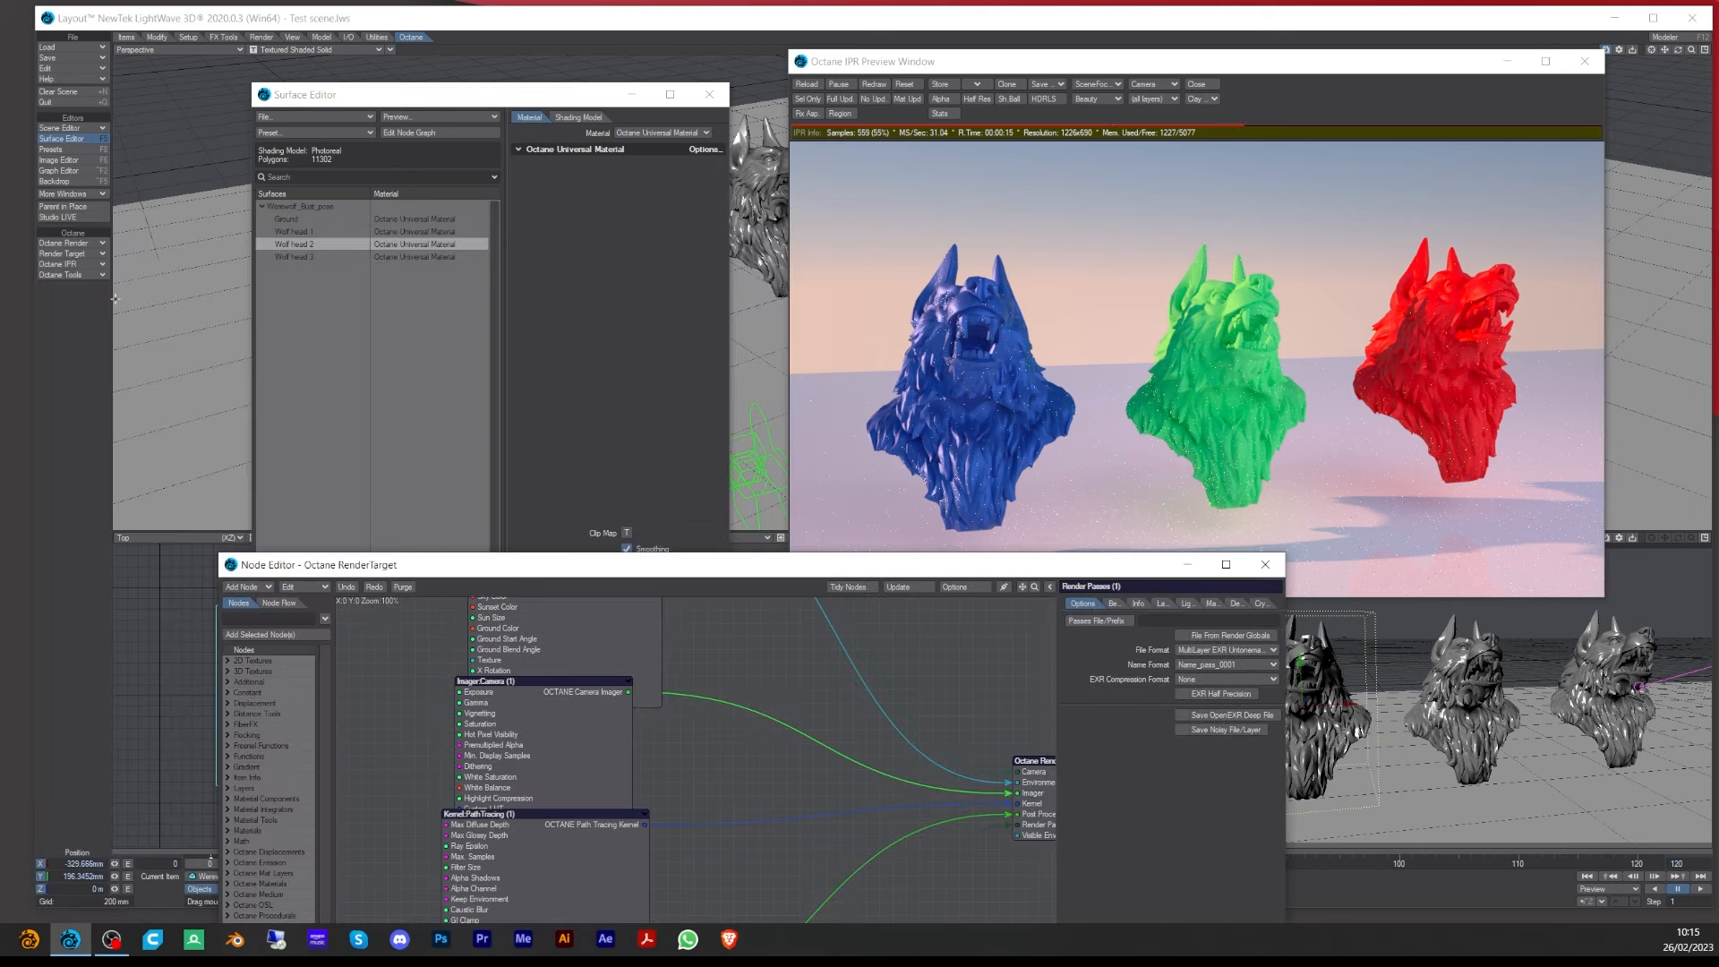
left_click_drag(552, 569, 472, 188)
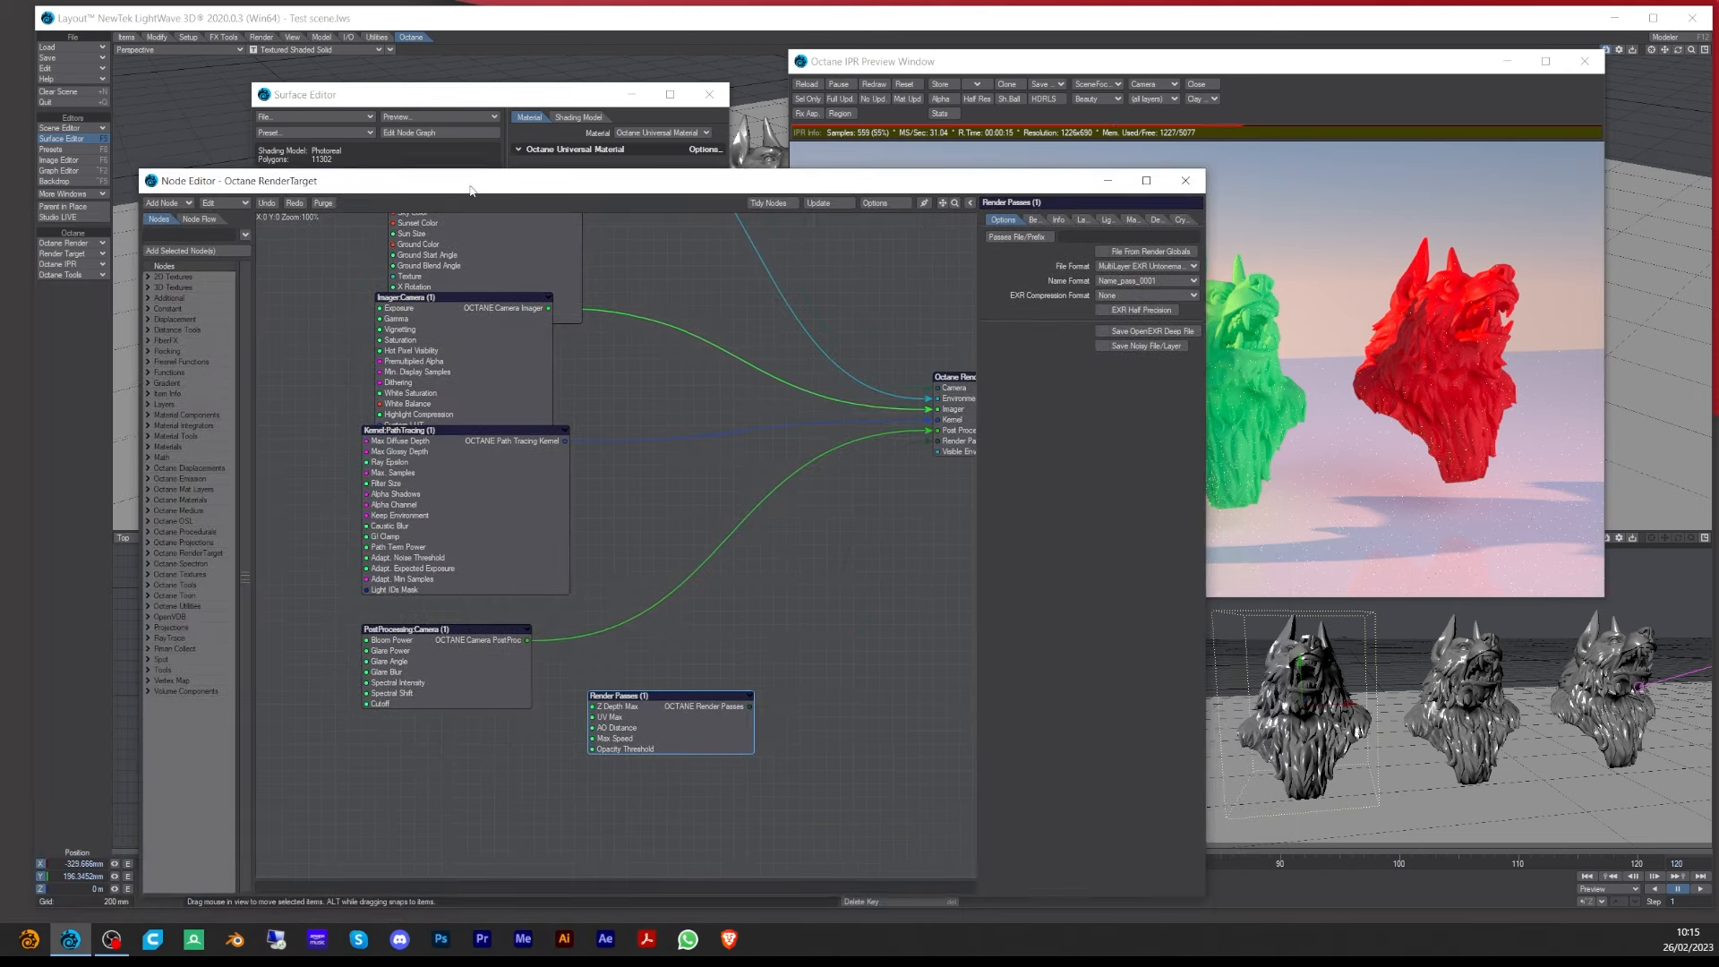
left_click_drag(965, 401, 898, 404)
left_click(1038, 222)
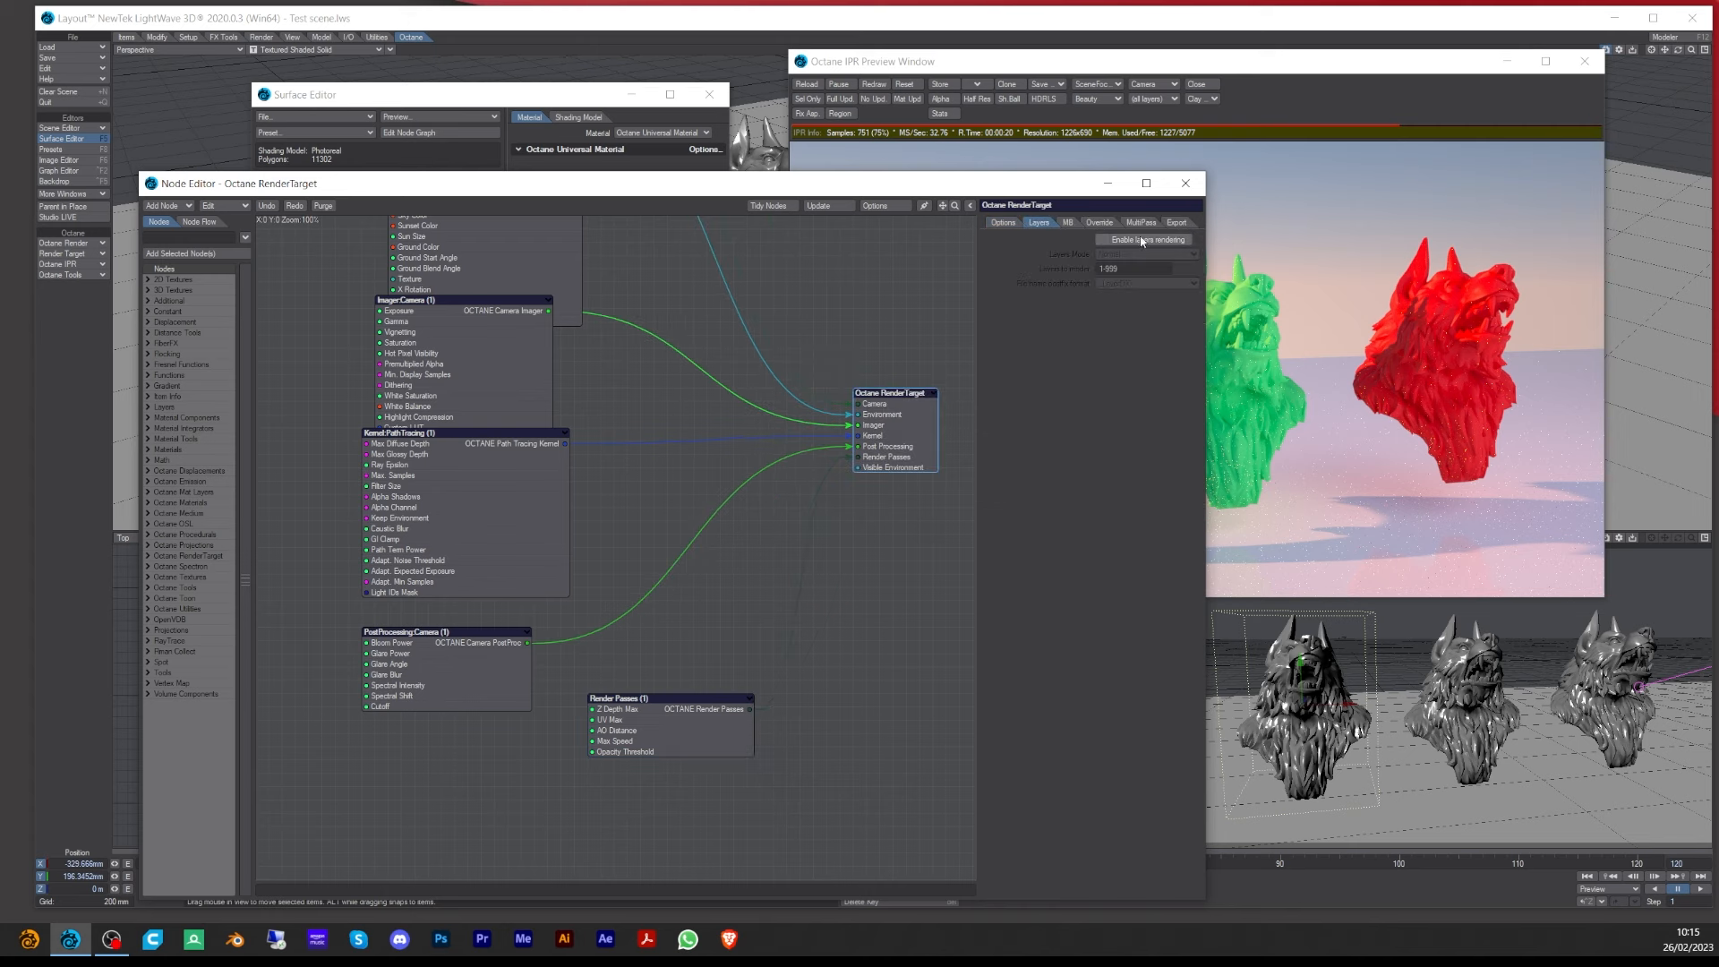
left_click(1067, 222)
- Show the Render Passes node's Info passes again and close the Node Editor
left_click(680, 718)
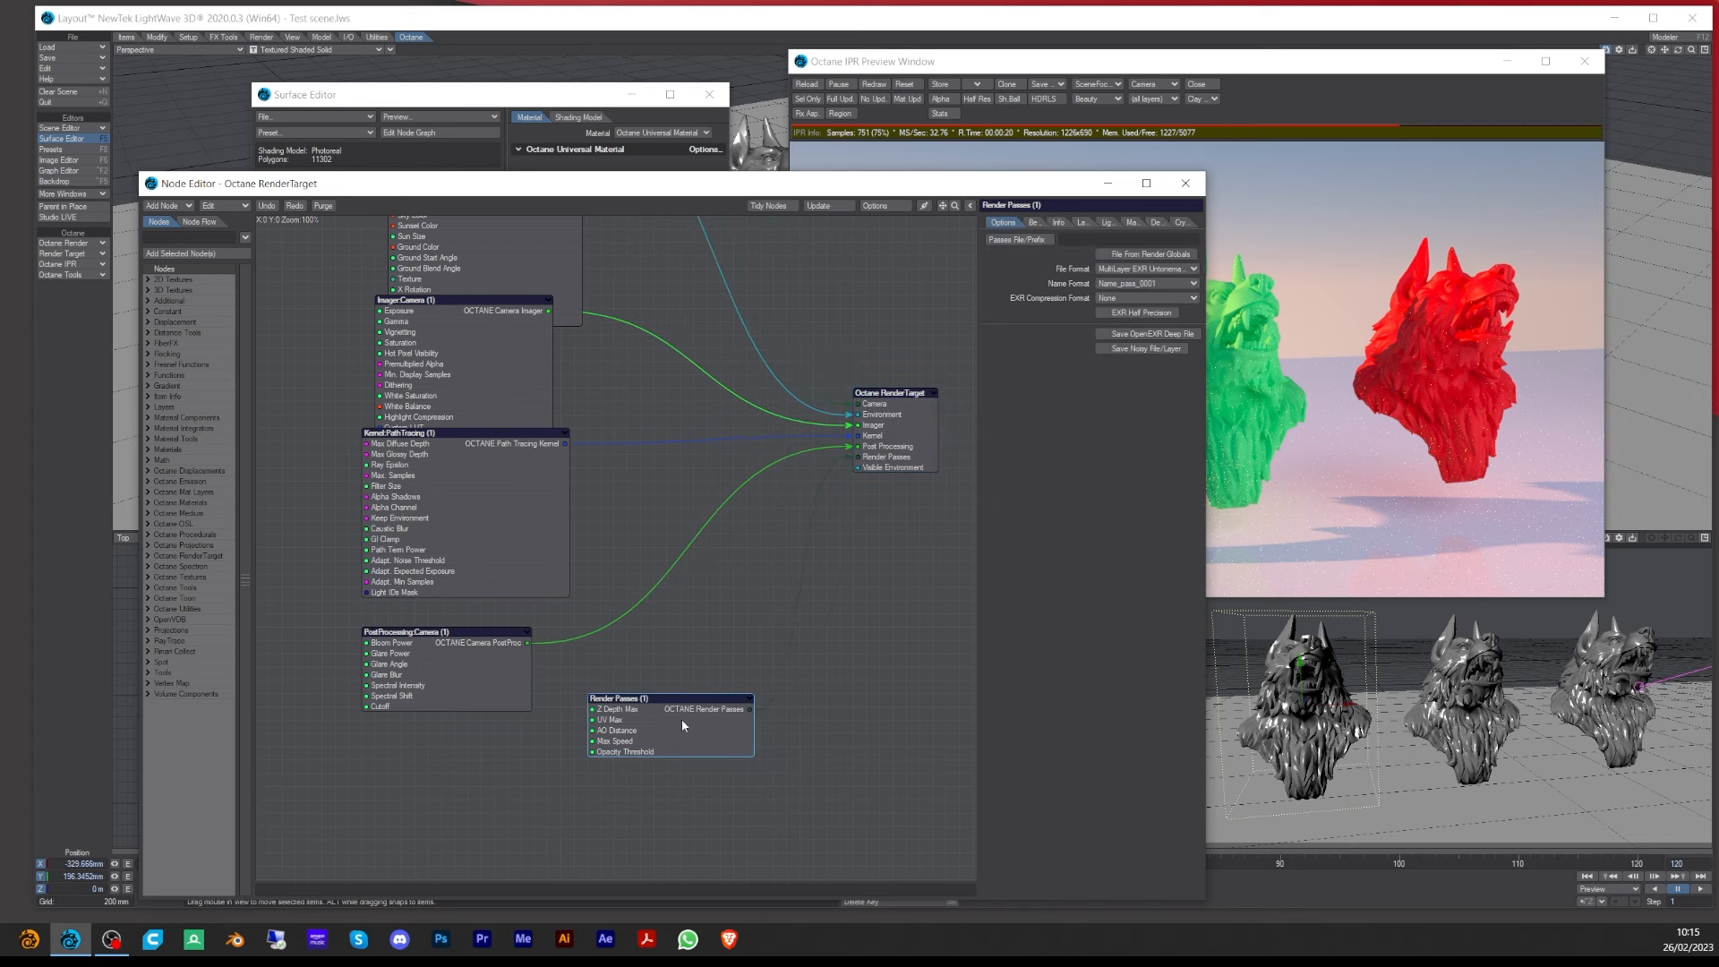
left_click(1048, 222)
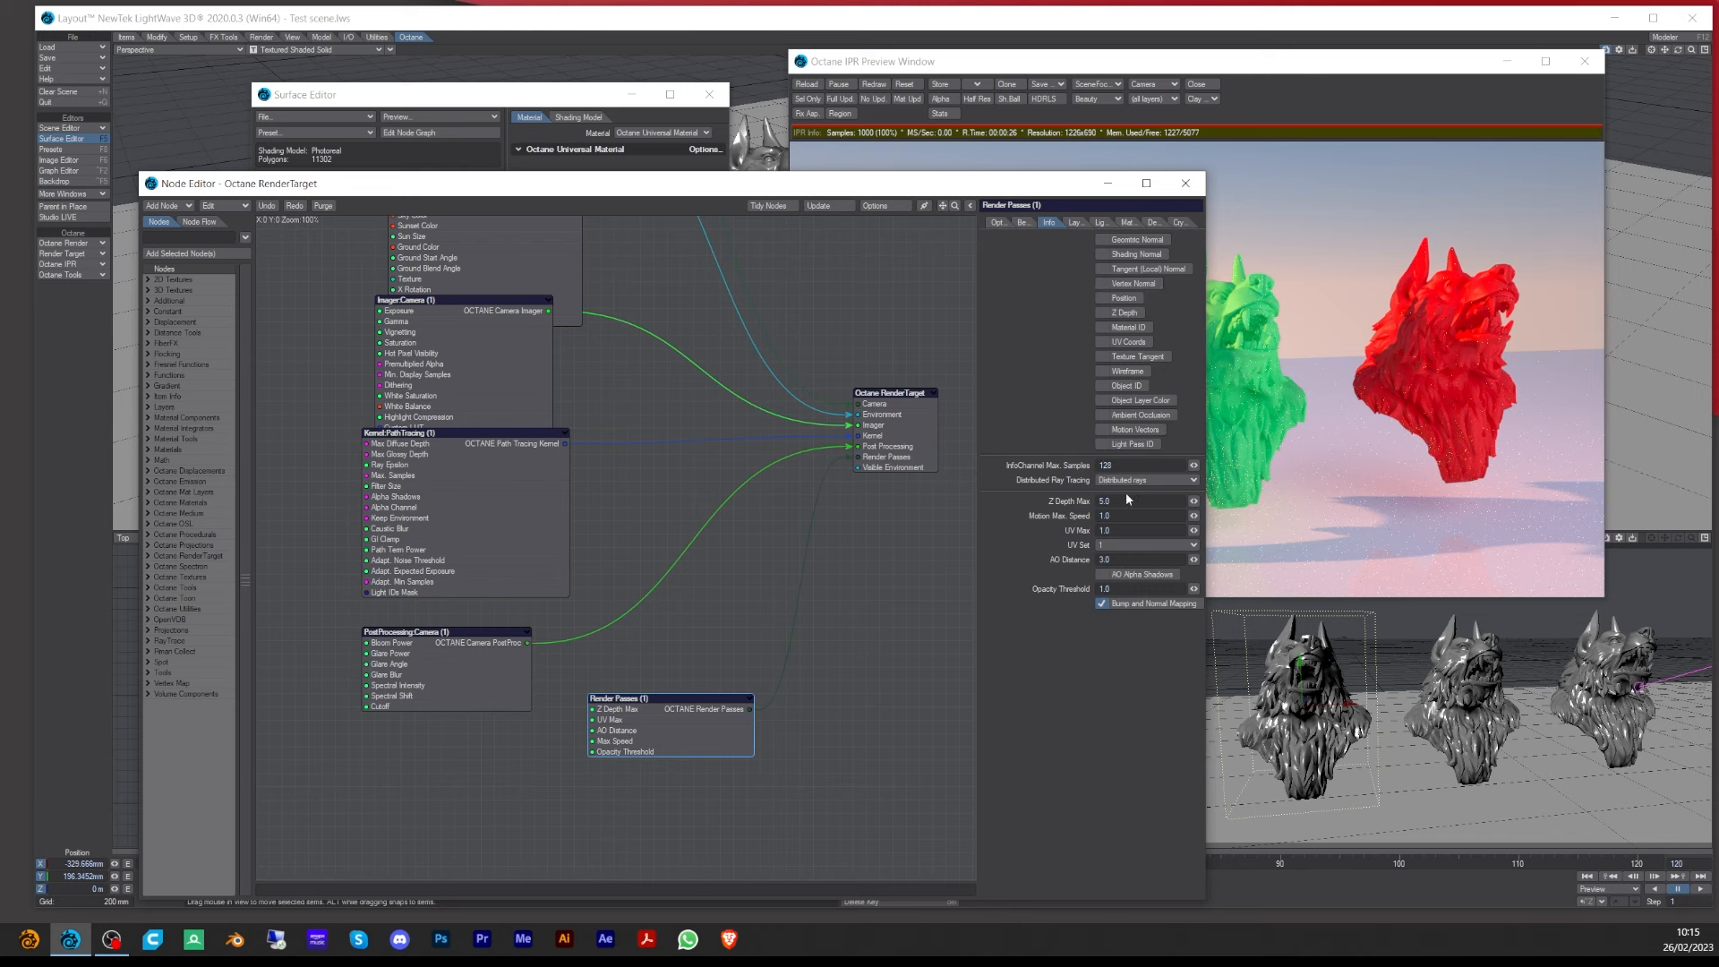
left_click_drag(1030, 183, 957, 500)
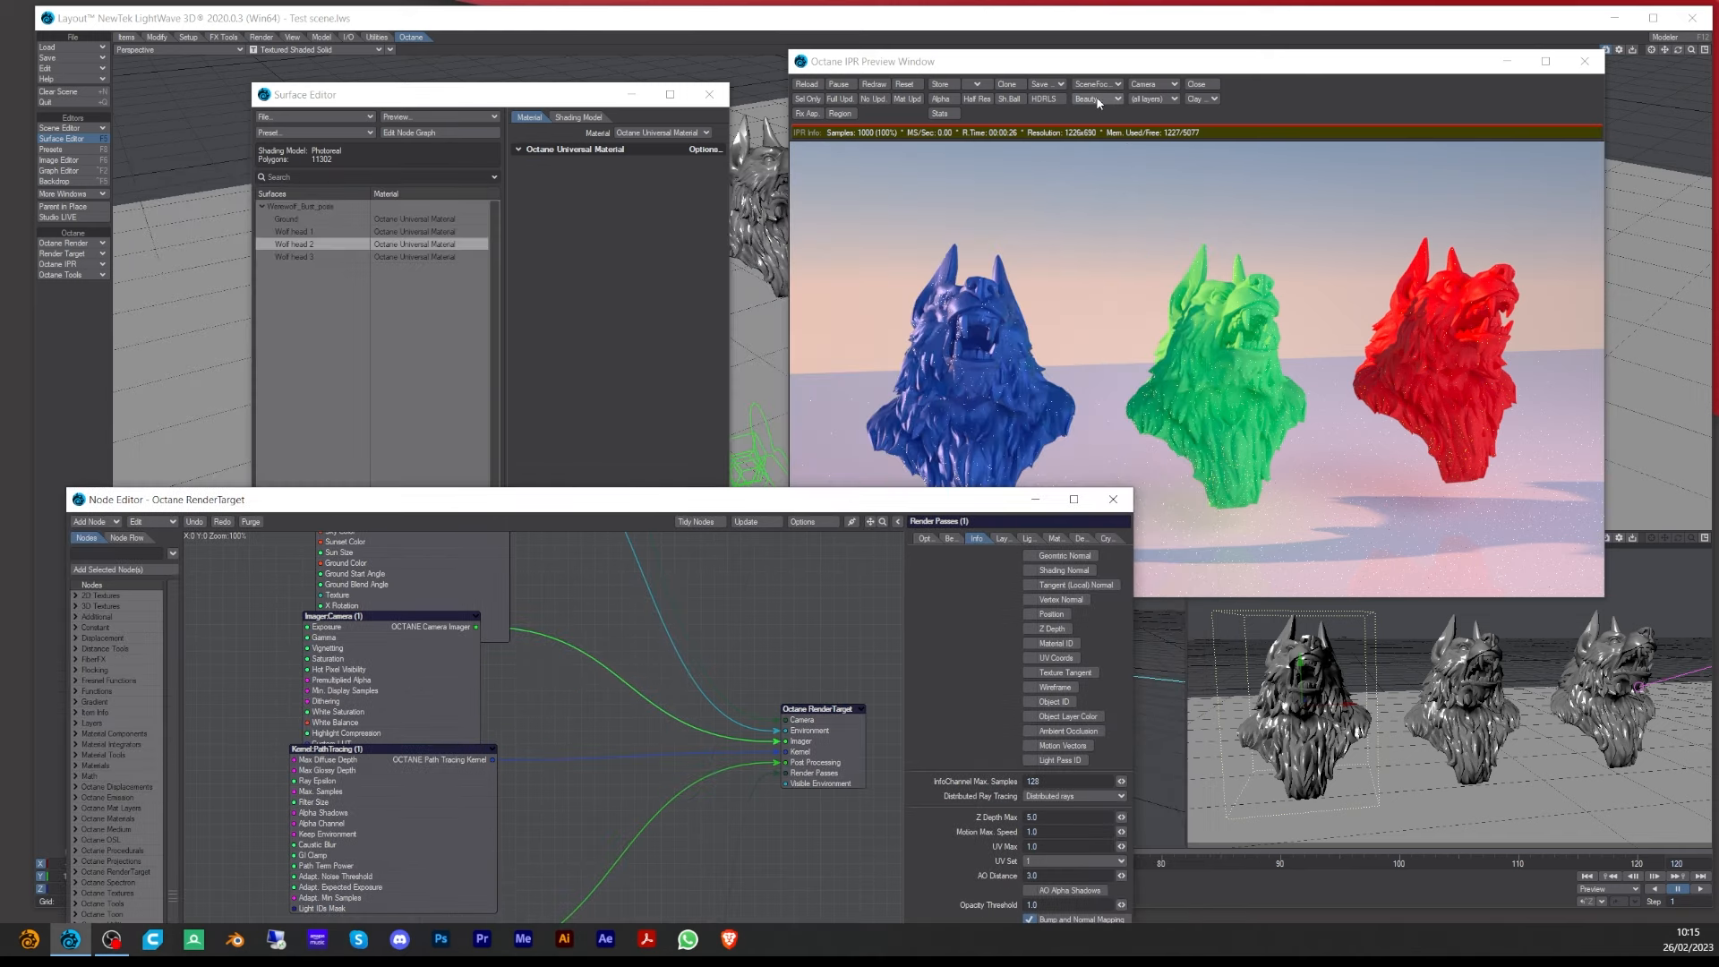
left_click(1112, 499)
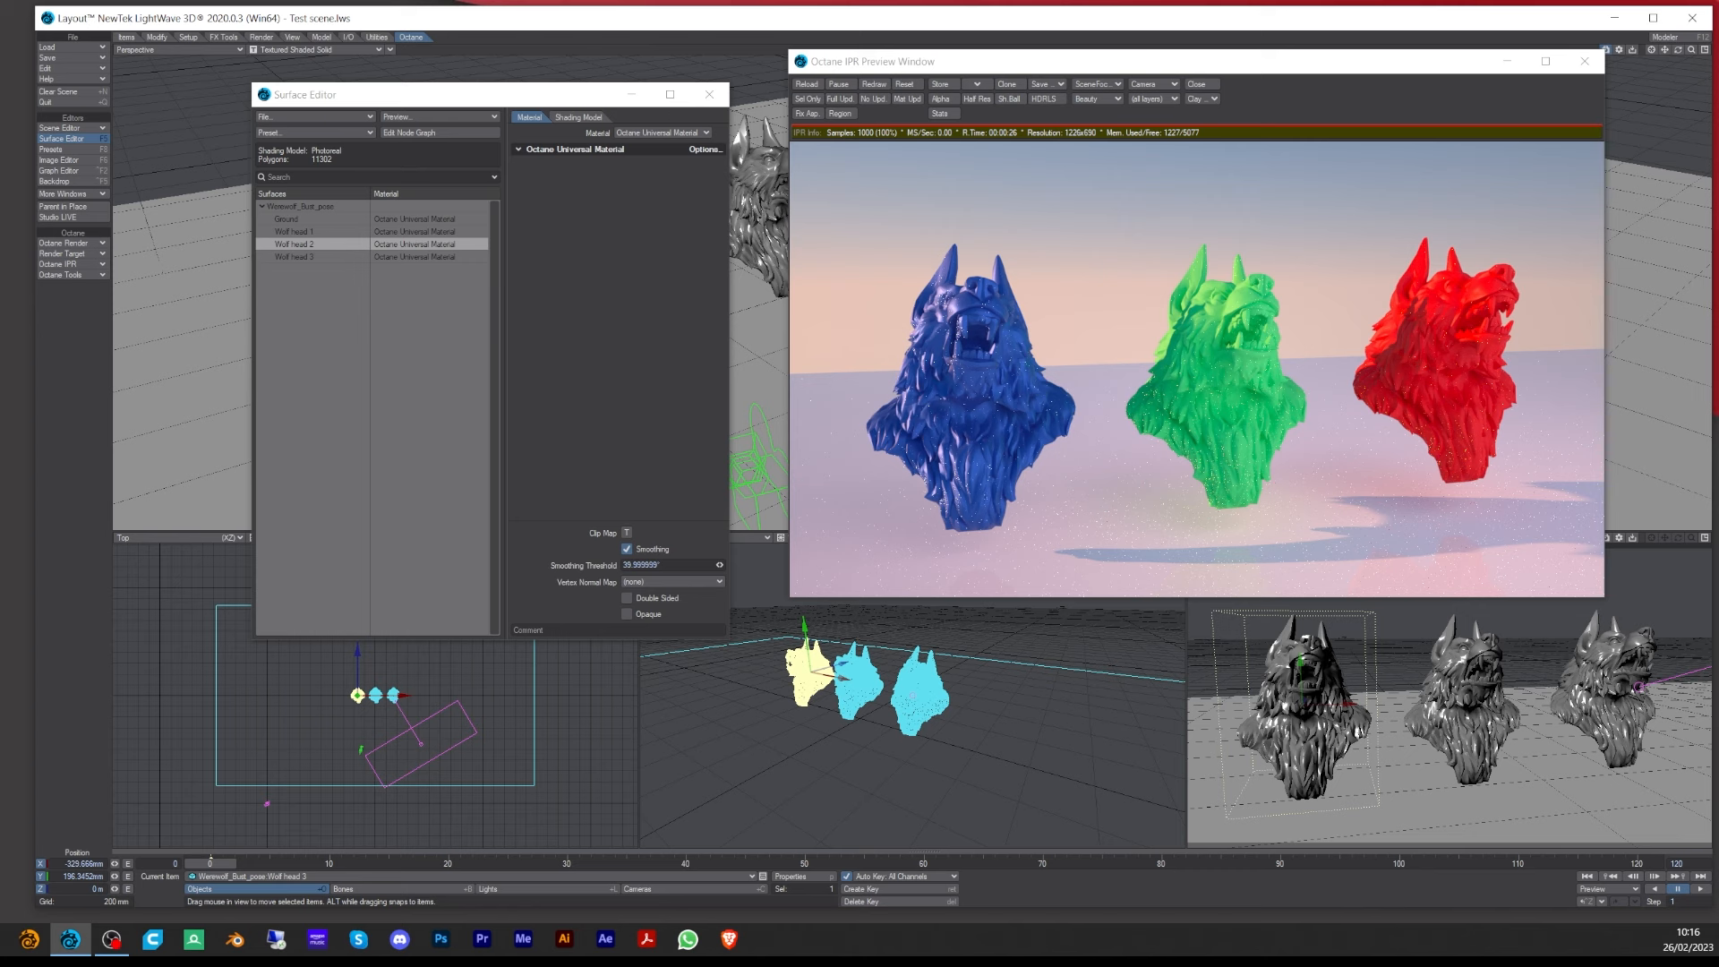
- Turn half resolution on and off in the render preview, and briefly show the scene statistics overlay
left_click(977, 99)
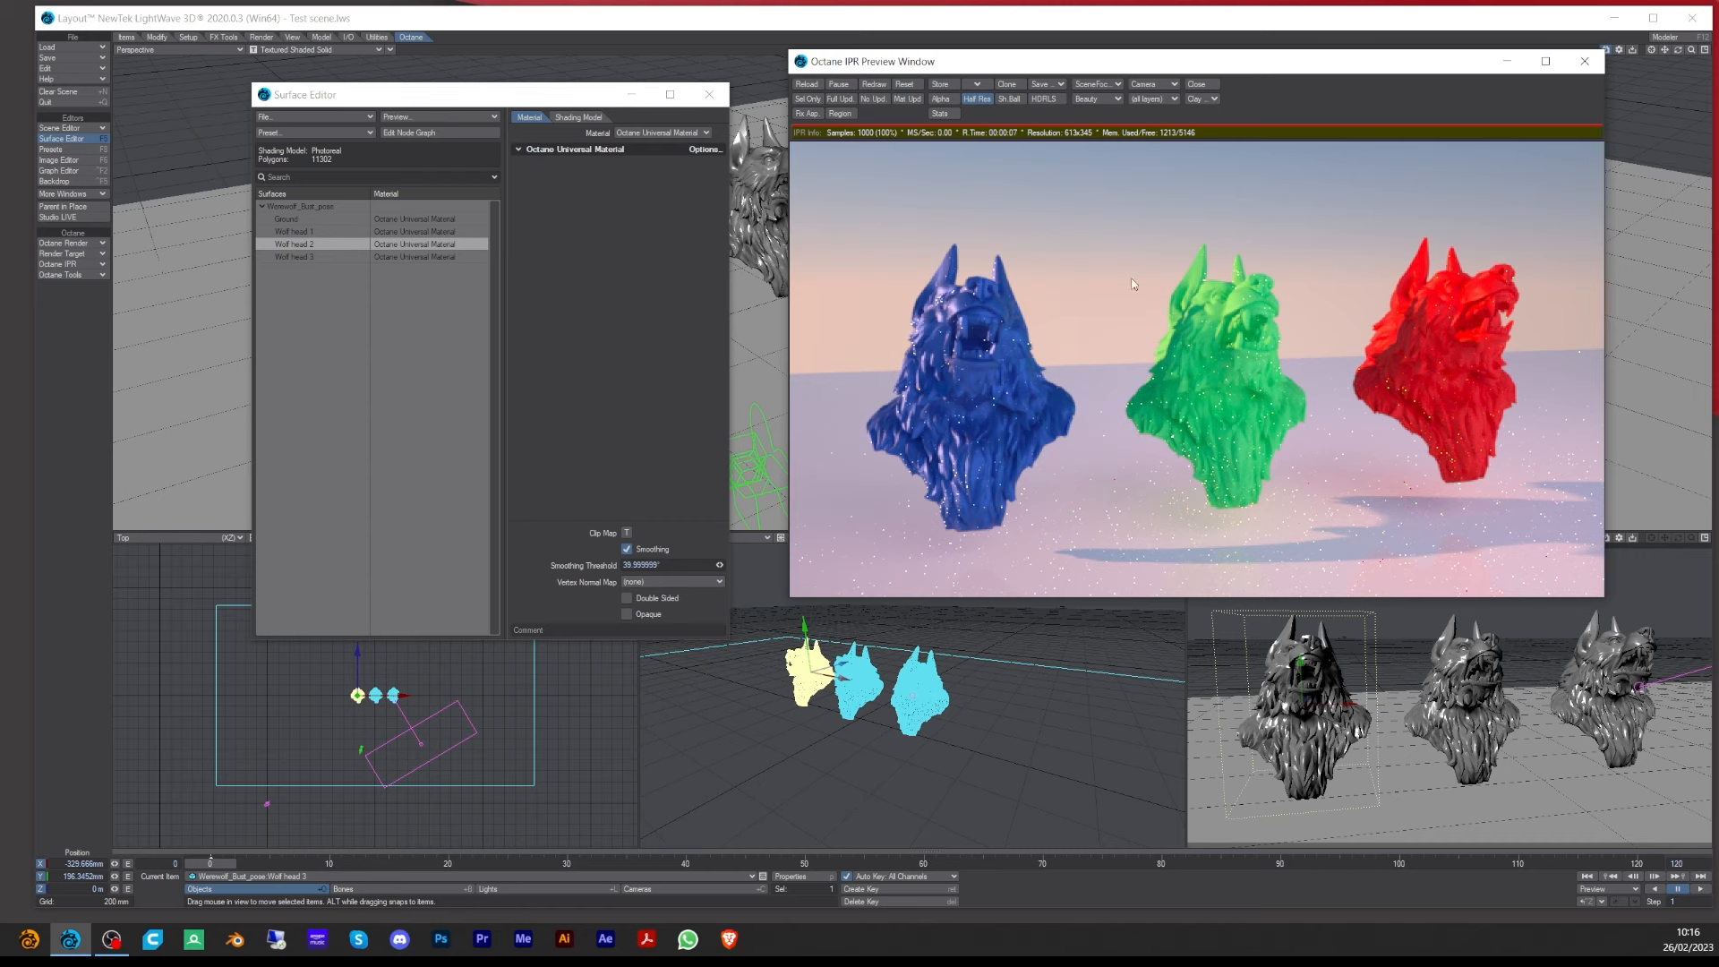
left_click(979, 98)
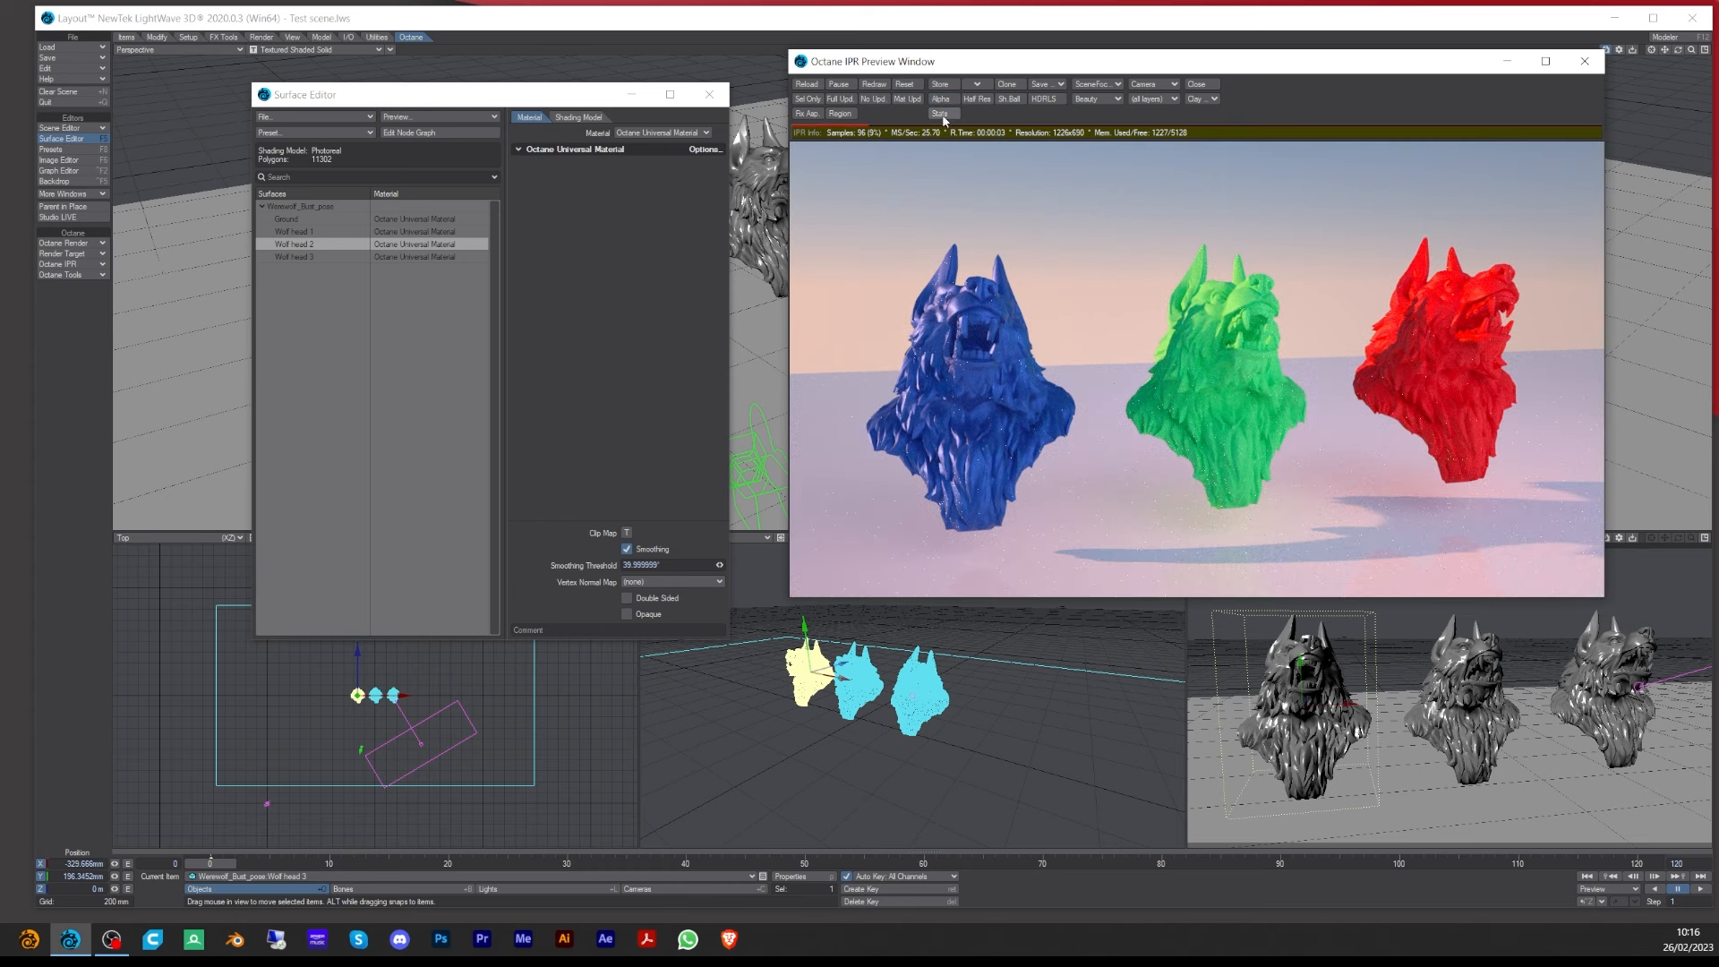
left_click(942, 114)
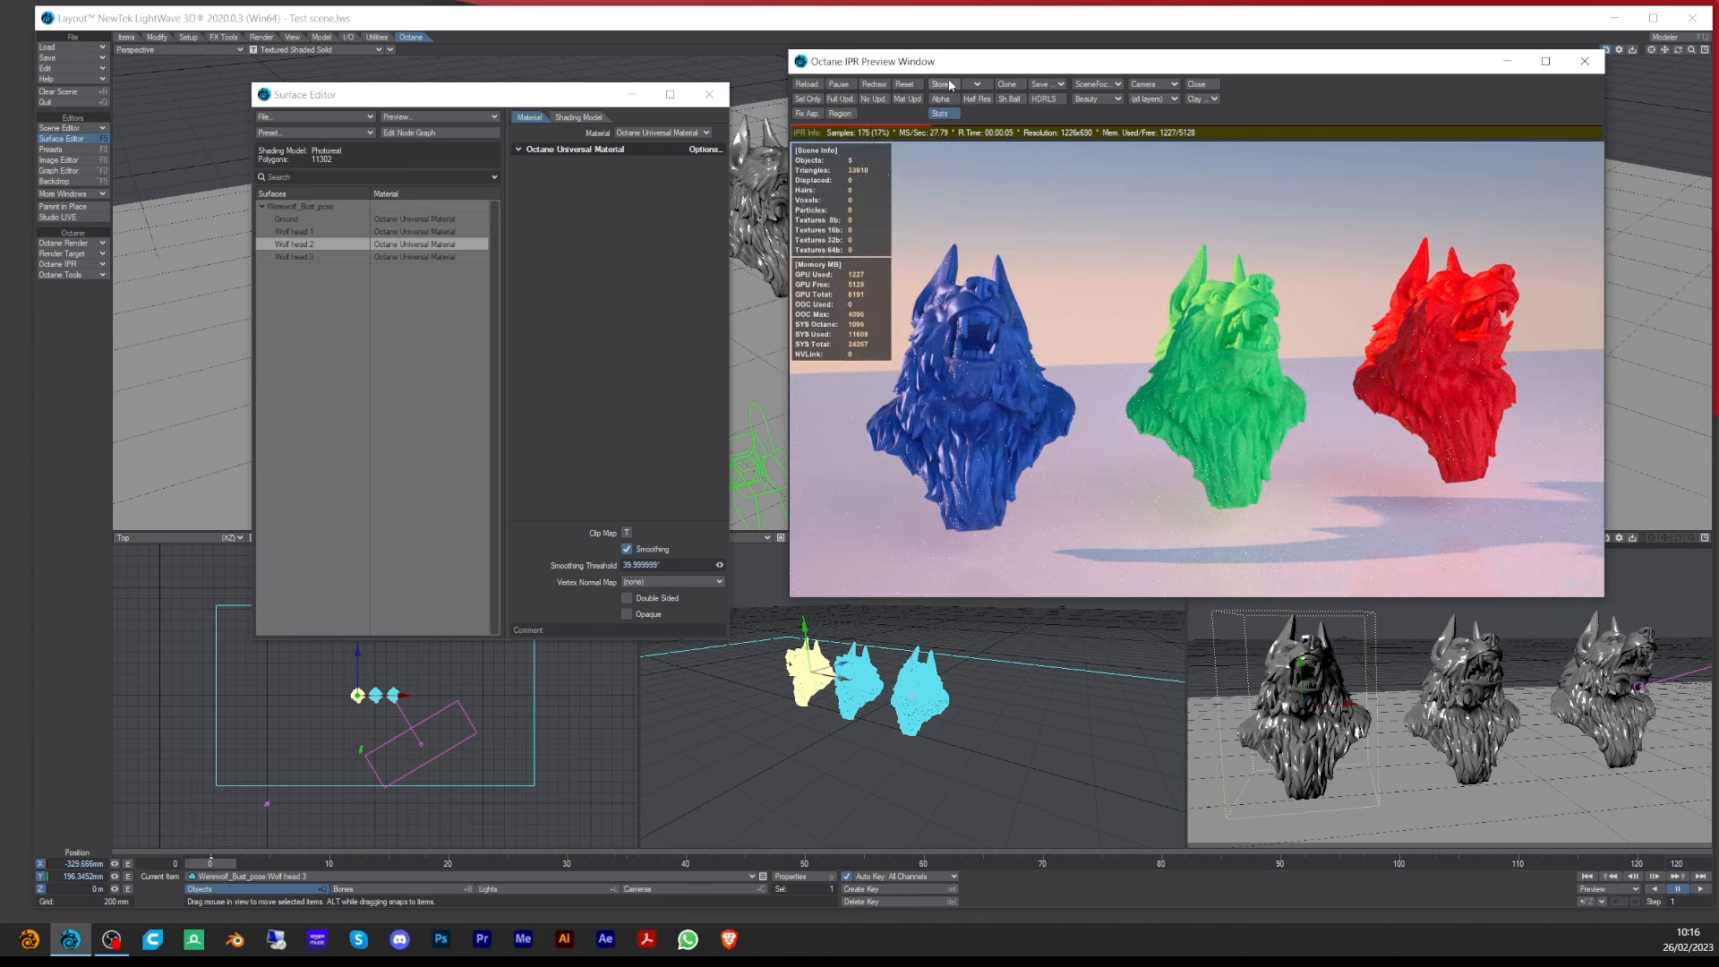
left_click(935, 113)
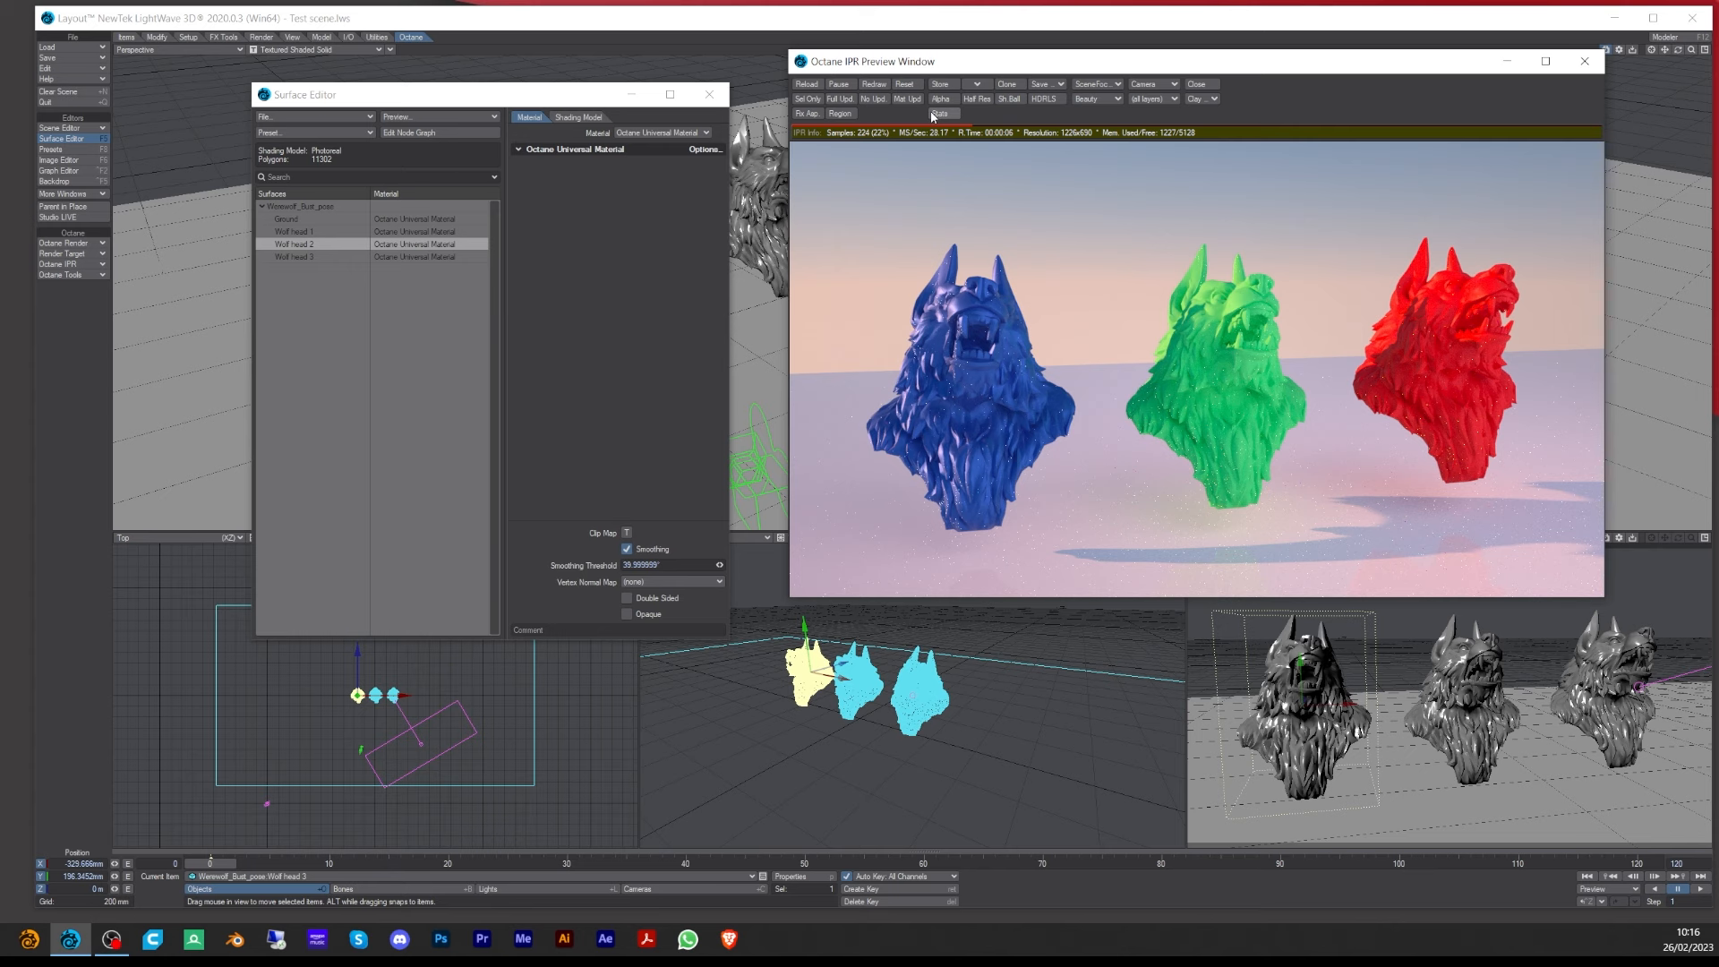
- Enable region rendering, redraw the region over different wolf busts up to the green and red ones, and turn region rendering off
left_click(840, 114)
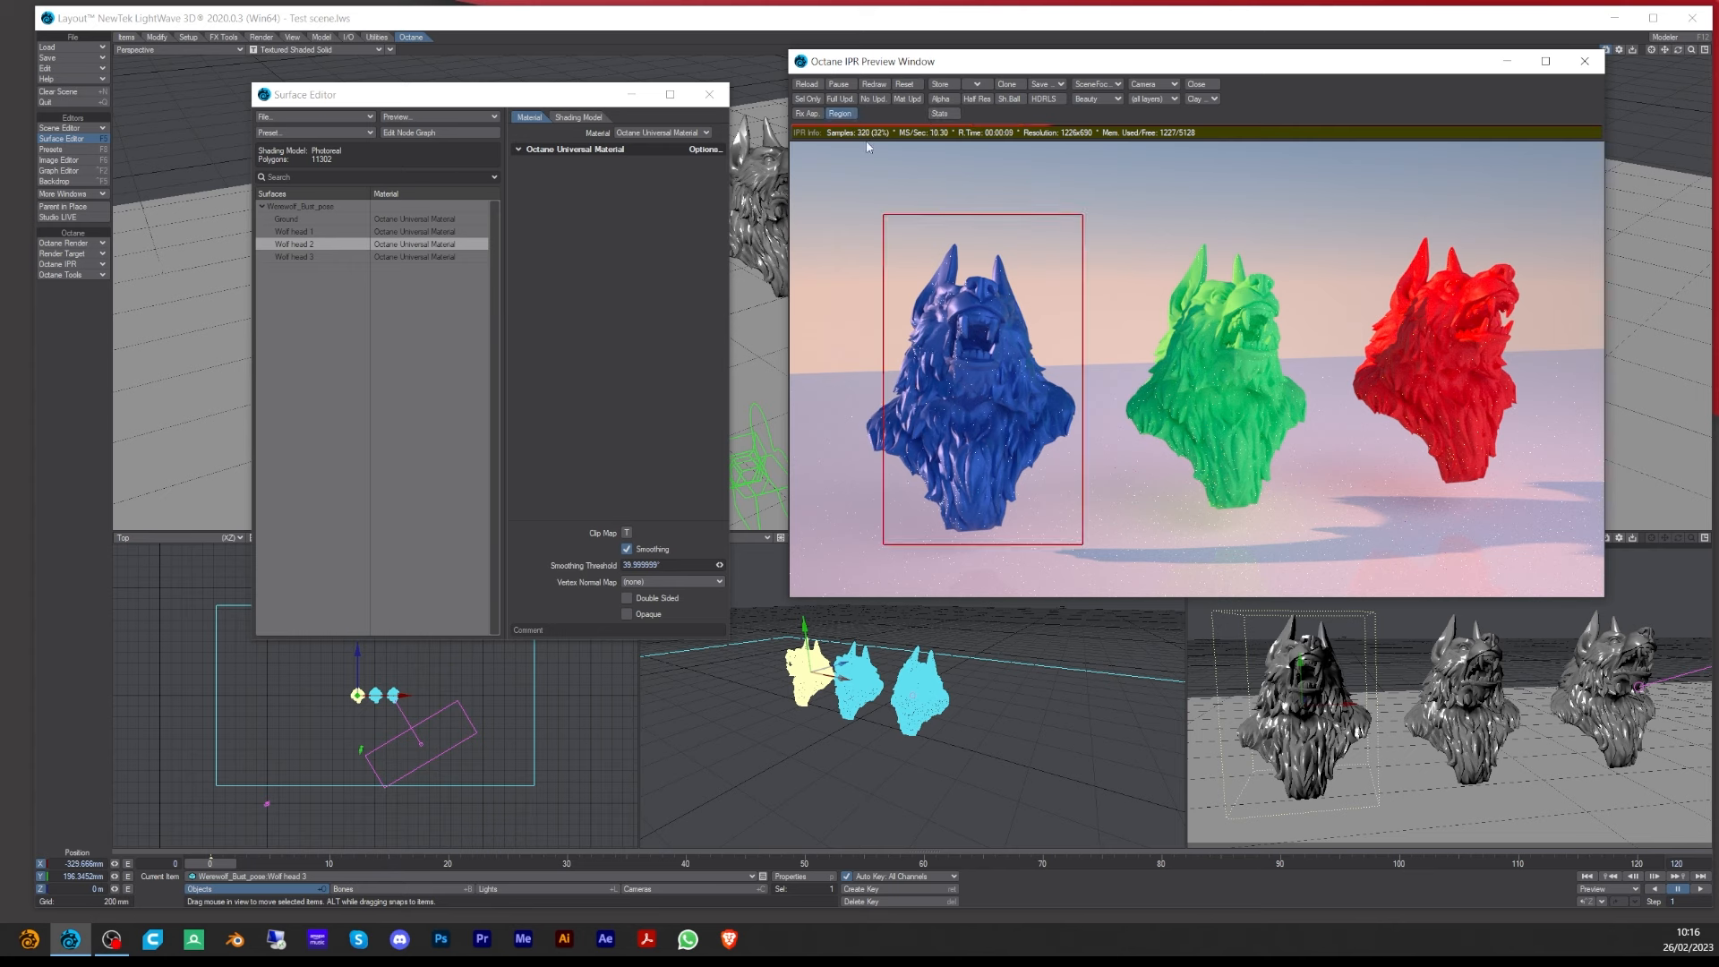
left_click_drag(1002, 287, 1214, 269)
mouse_move(974, 245)
left_mouse_down()
mouse_move(1029, 290)
mouse_move(1184, 557)
mouse_move(1266, 556)
left_mouse_up()
left_click_drag(1208, 206, 1509, 397)
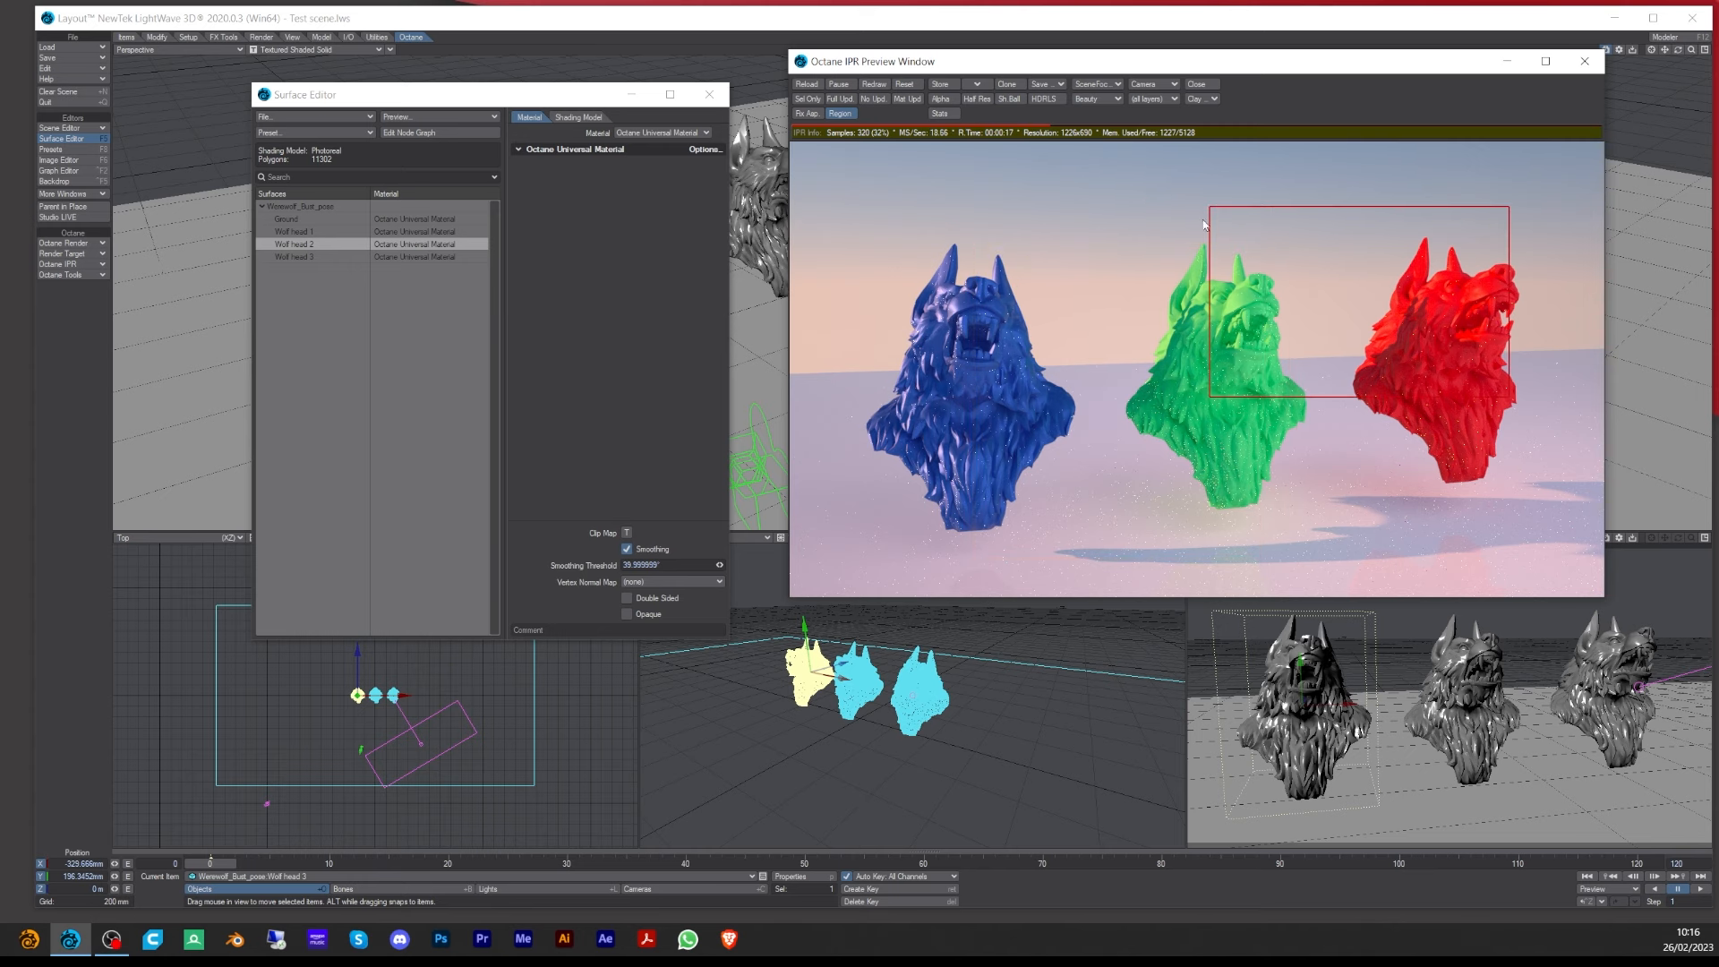
left_click(848, 114)
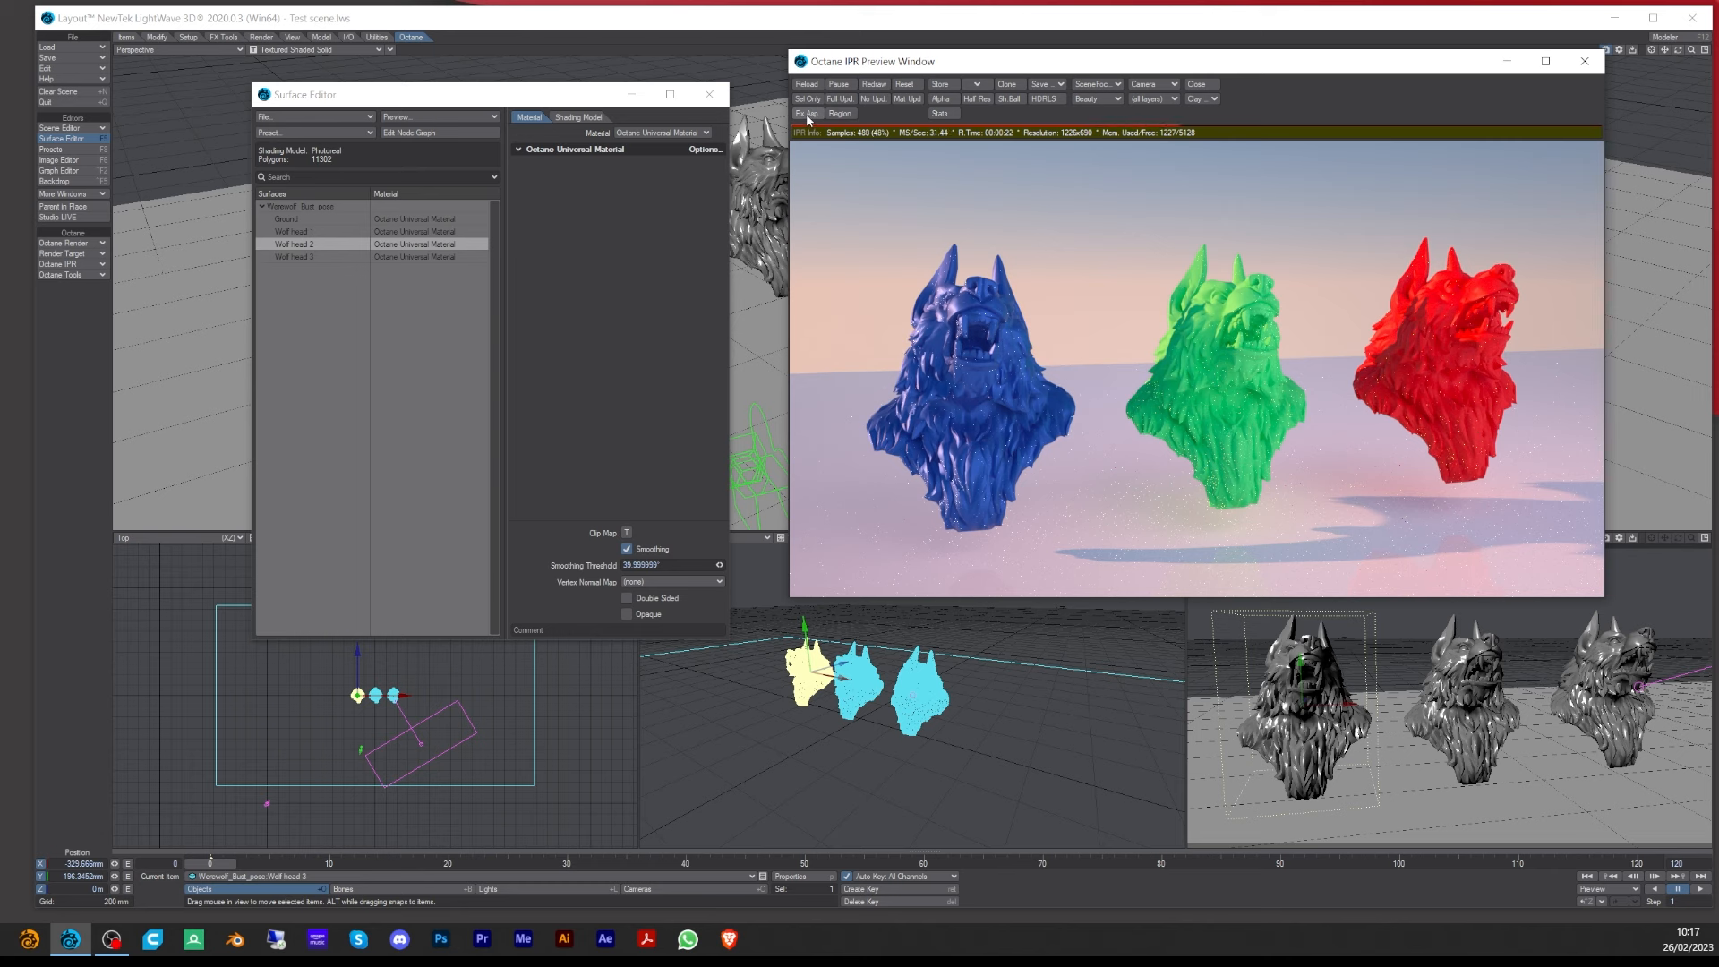
- Fix the preview window's aspect ratio, then shrink and re-enlarge the window to a 1240x698 render resolution
left_click(807, 115)
left_click_drag(1603, 599, 1445, 507)
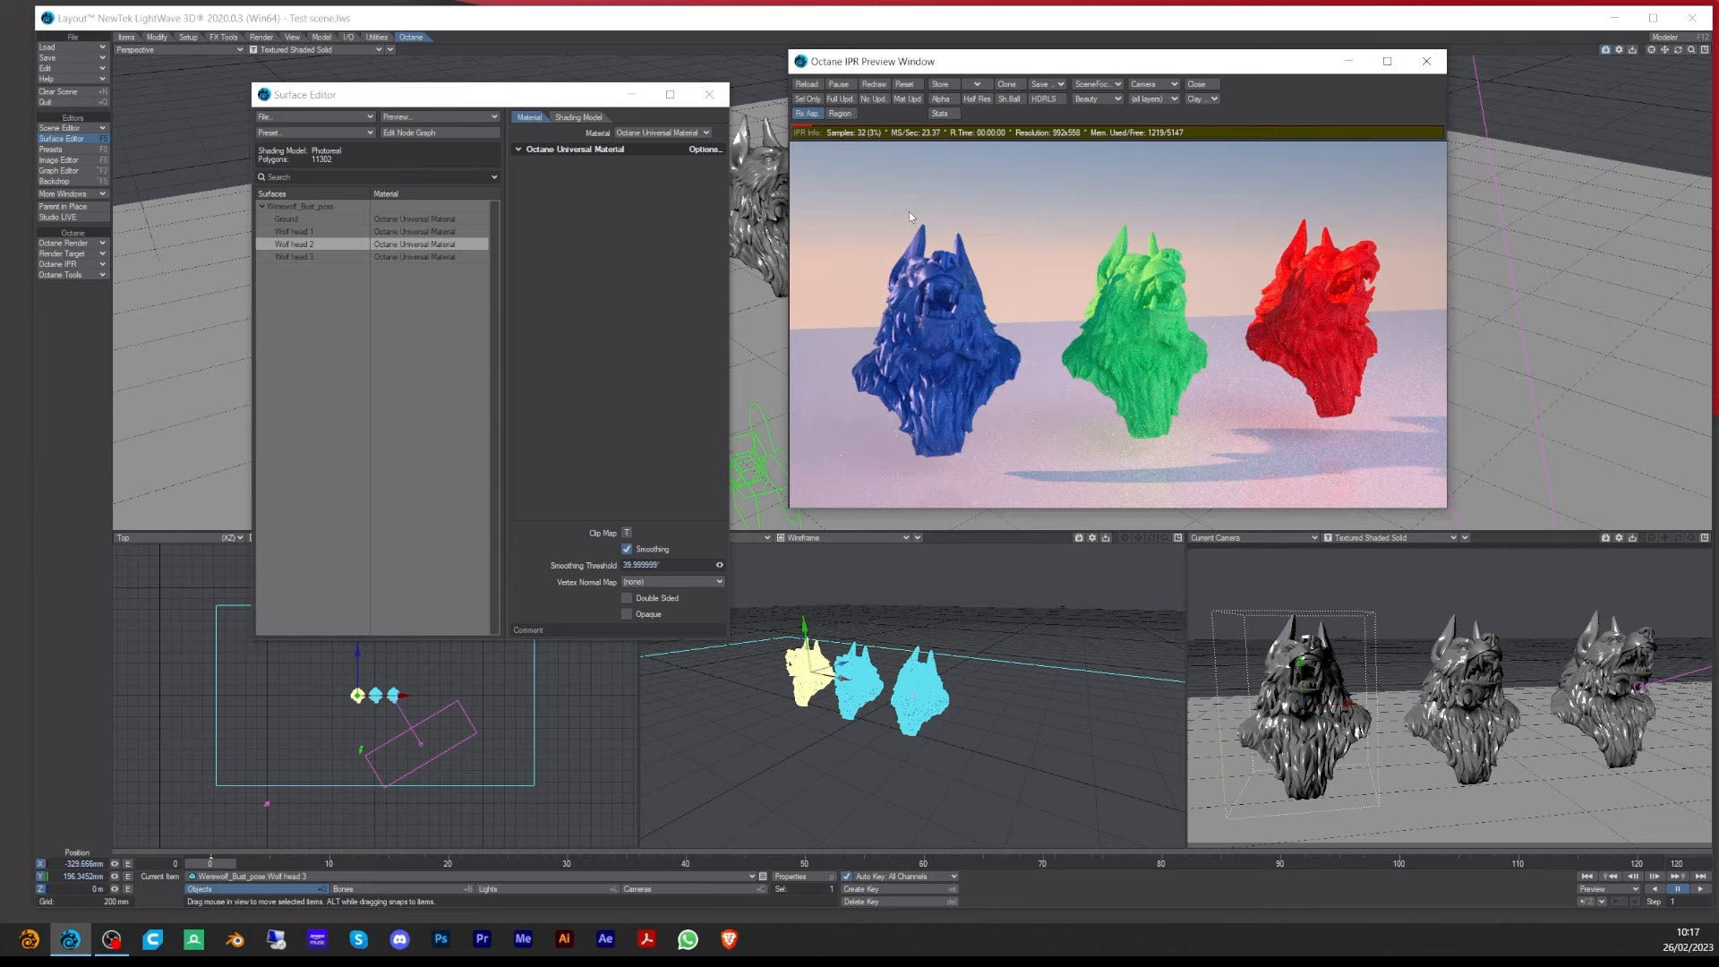
left_click_drag(1445, 507, 1621, 604)
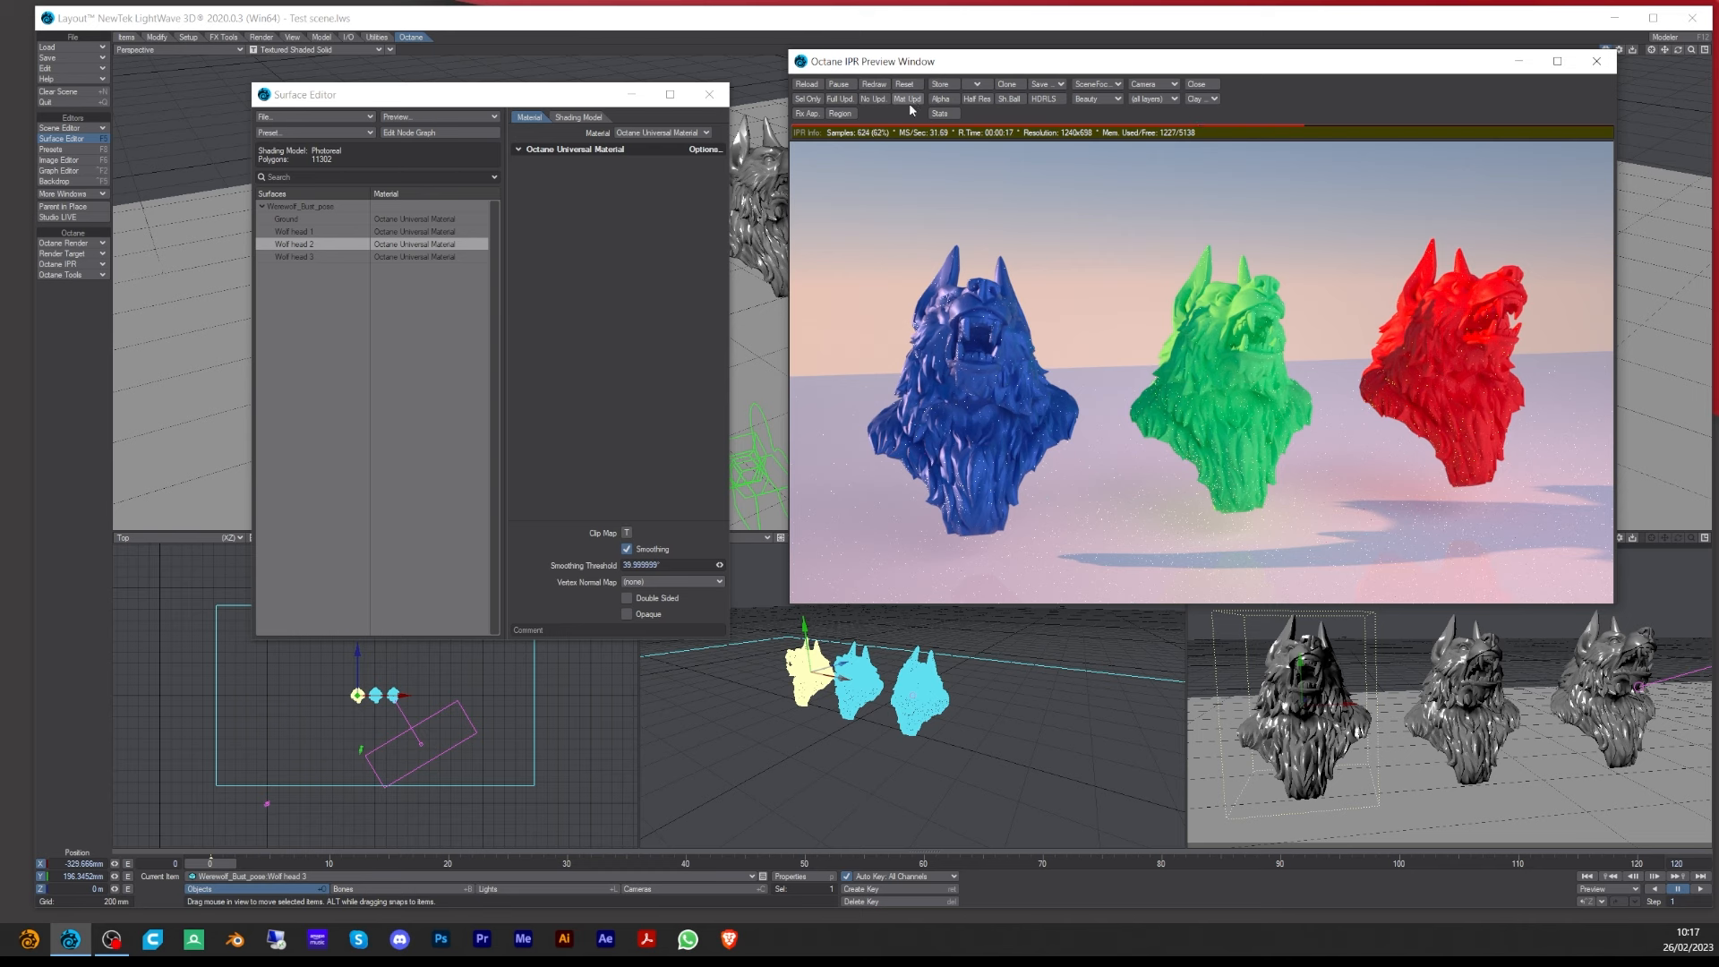
left_click(915, 101)
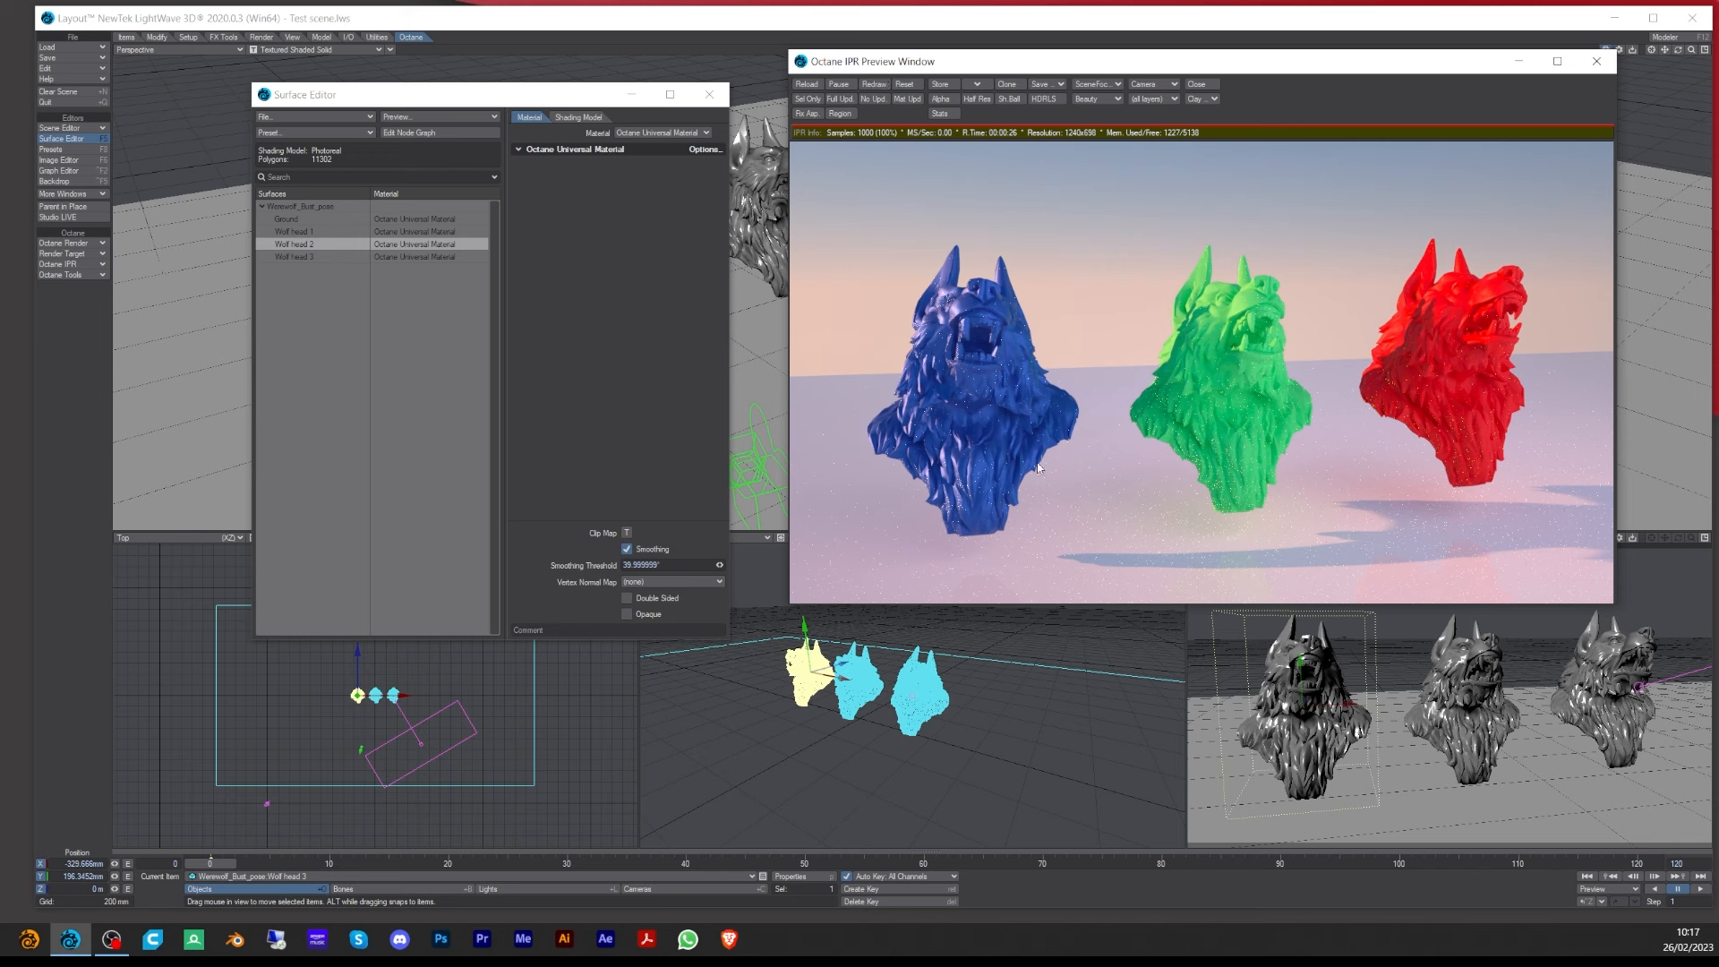
- Clone the render preview into separate windows before and after shifting the wolf busts' view, and close the clones
left_click(1006, 85)
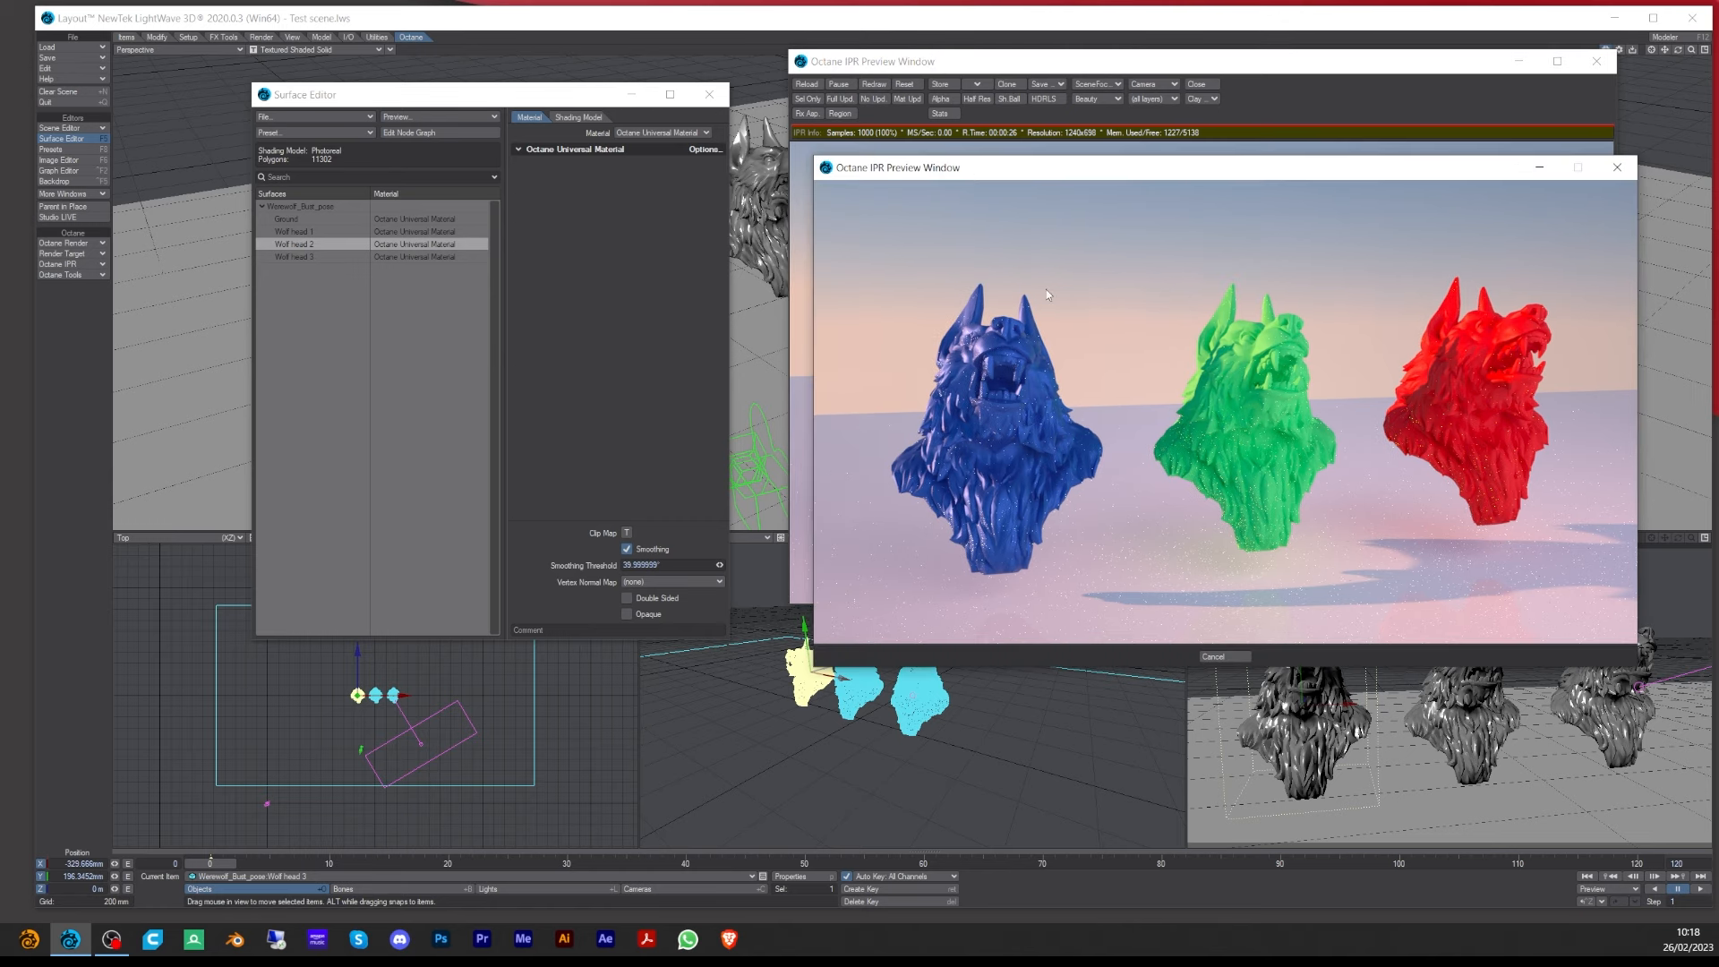
key("Escape")
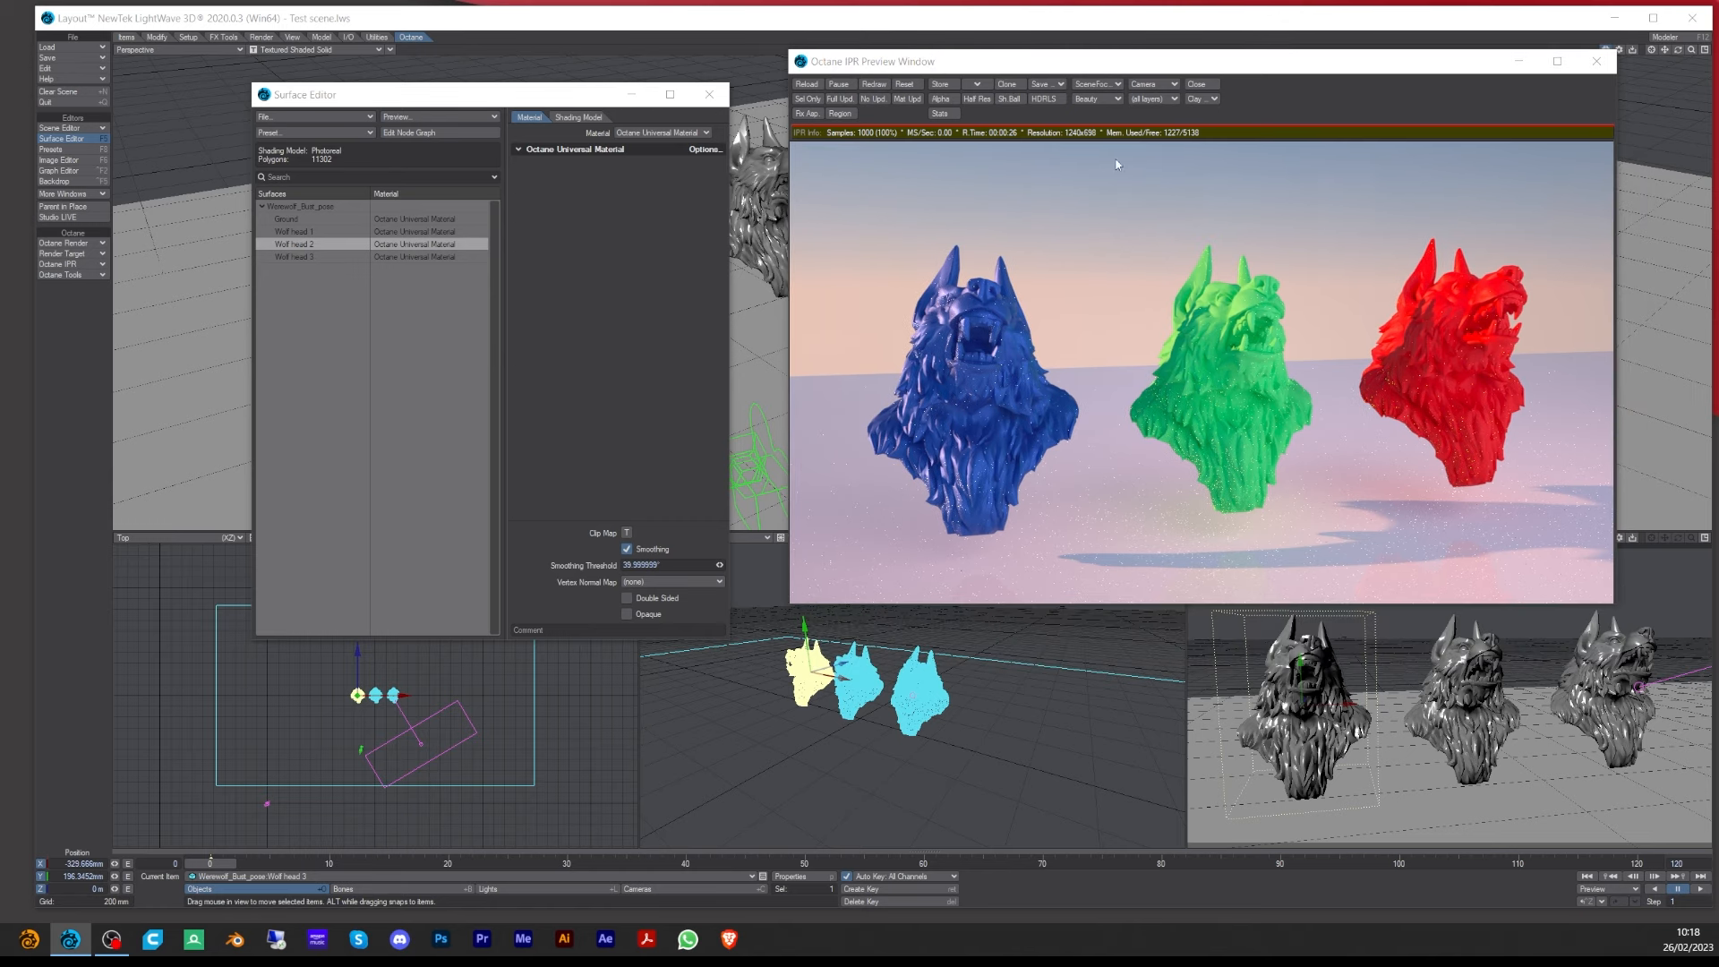
left_click_drag(1054, 325, 1075, 297)
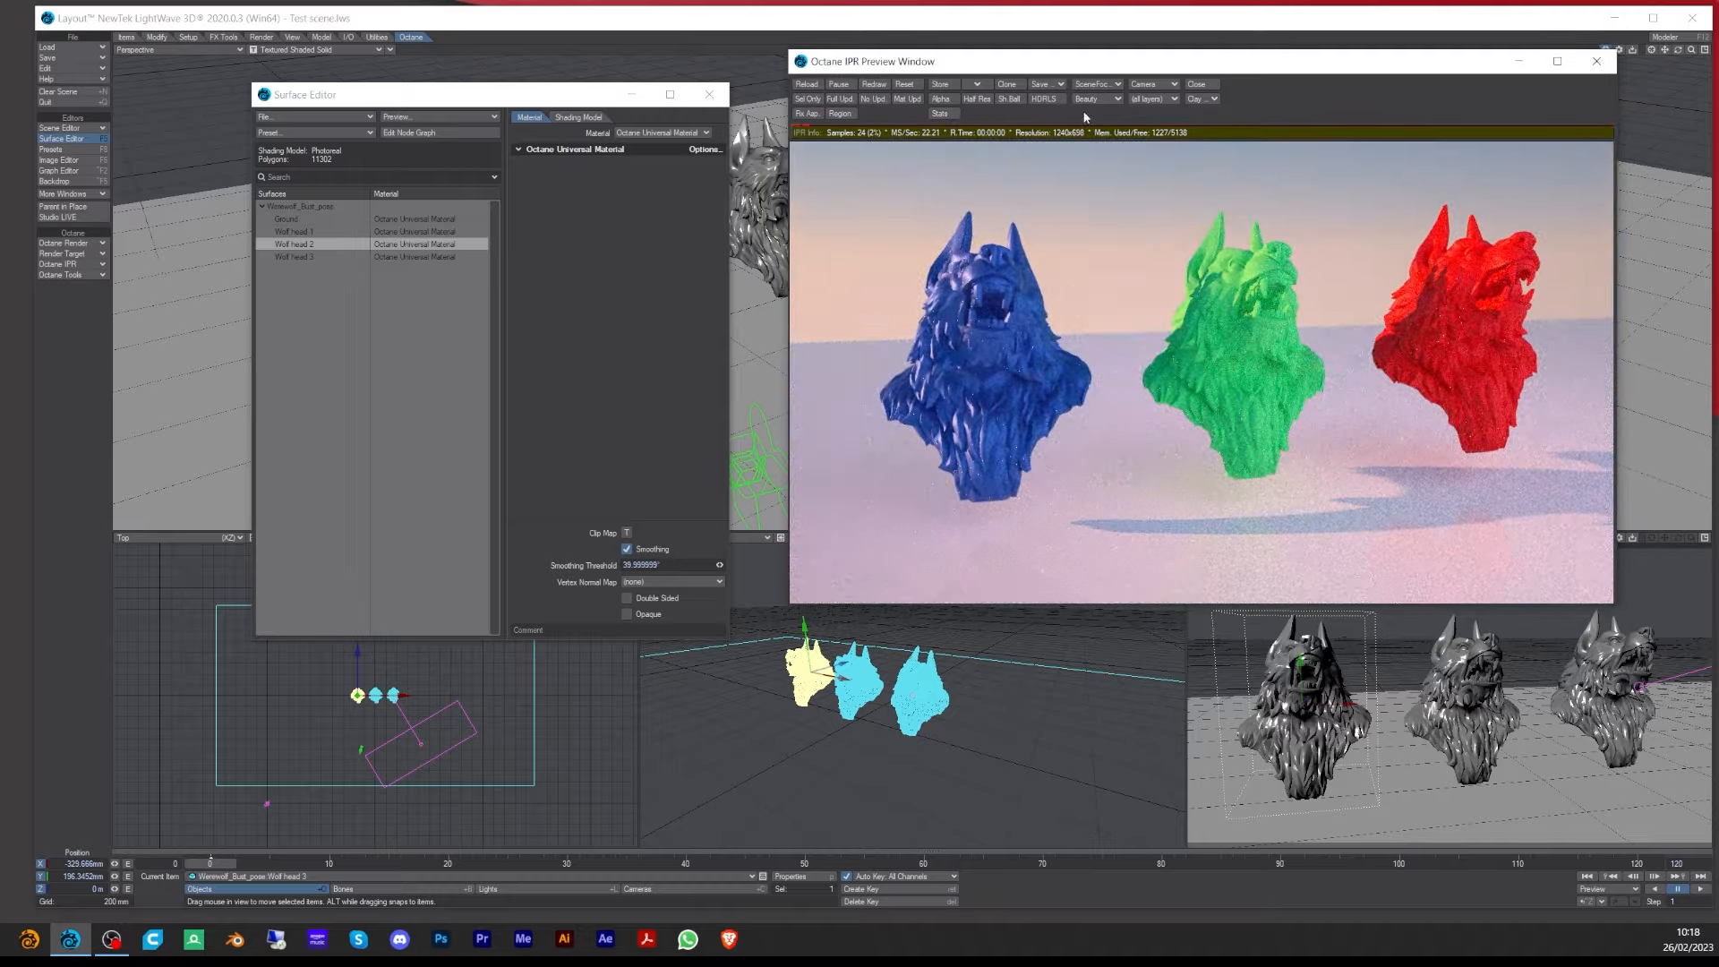
left_click_drag(1718, 235, 1406, 234)
left_click_drag(1582, 236, 1440, 251)
left_click(1608, 250)
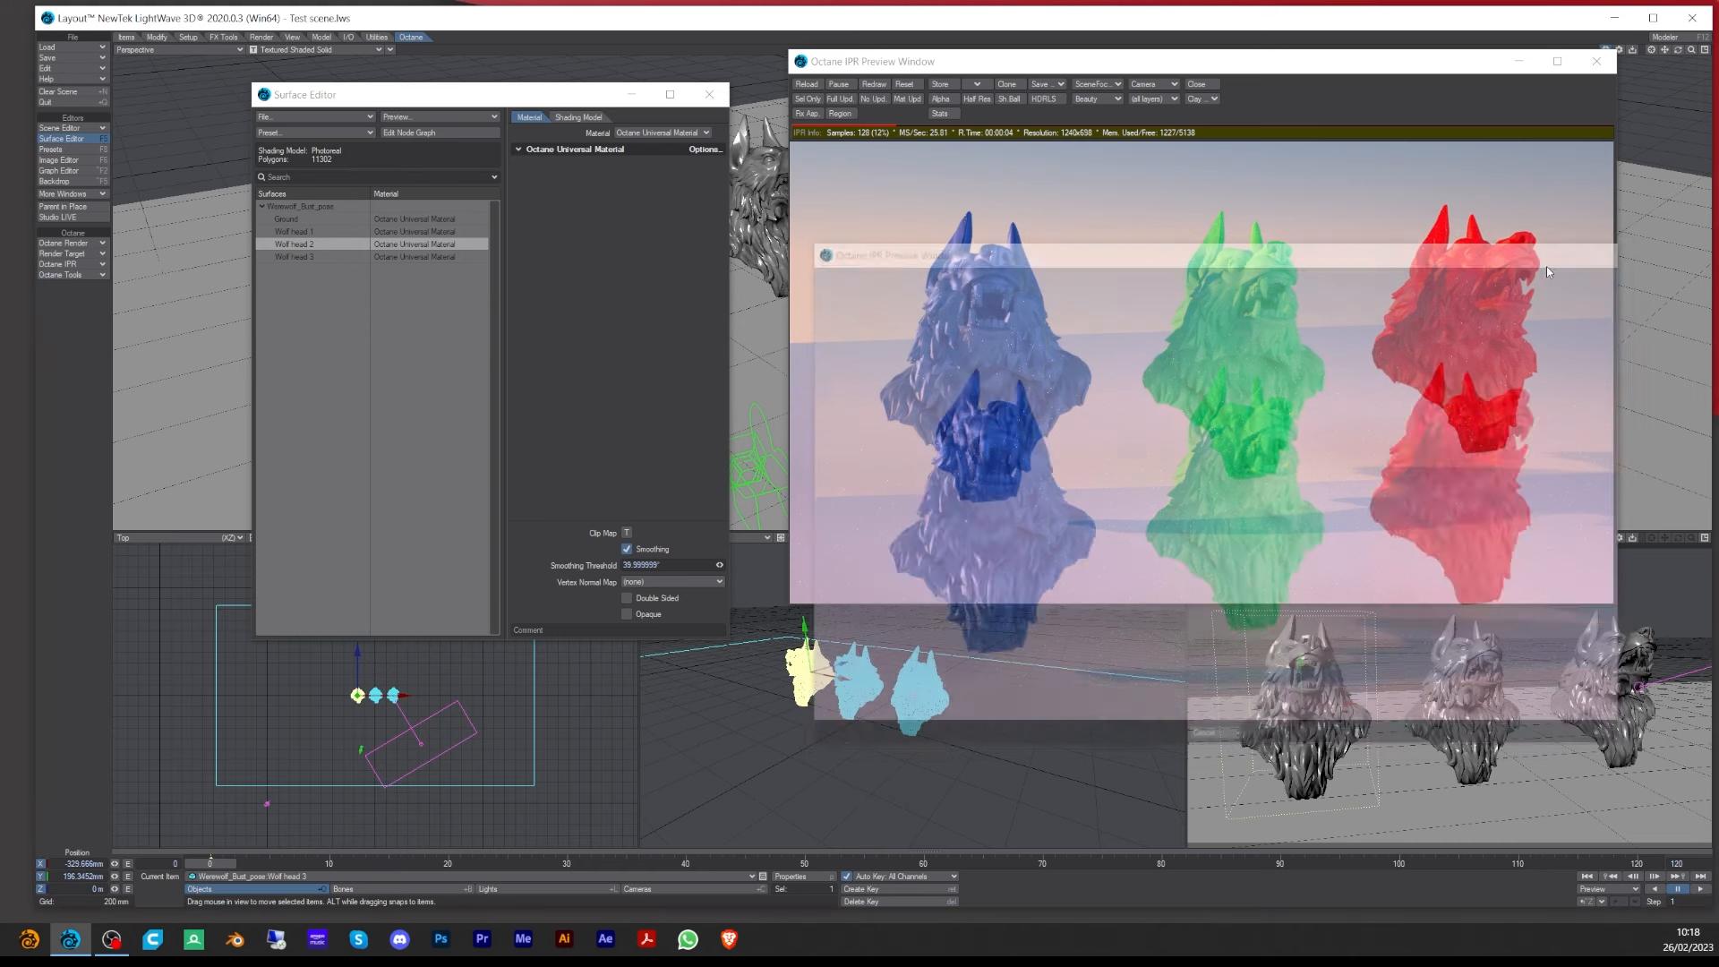